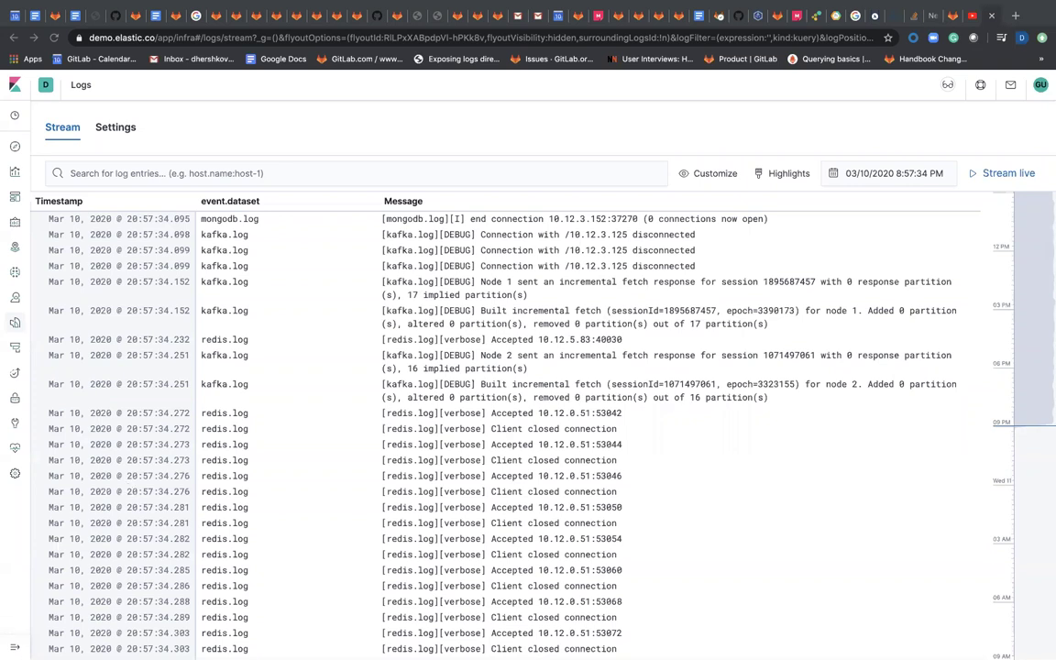
- Browse the log stream's entries around 20:57:34 on Mar 10, 2020, looking at earlier and following messages
click(15, 647)
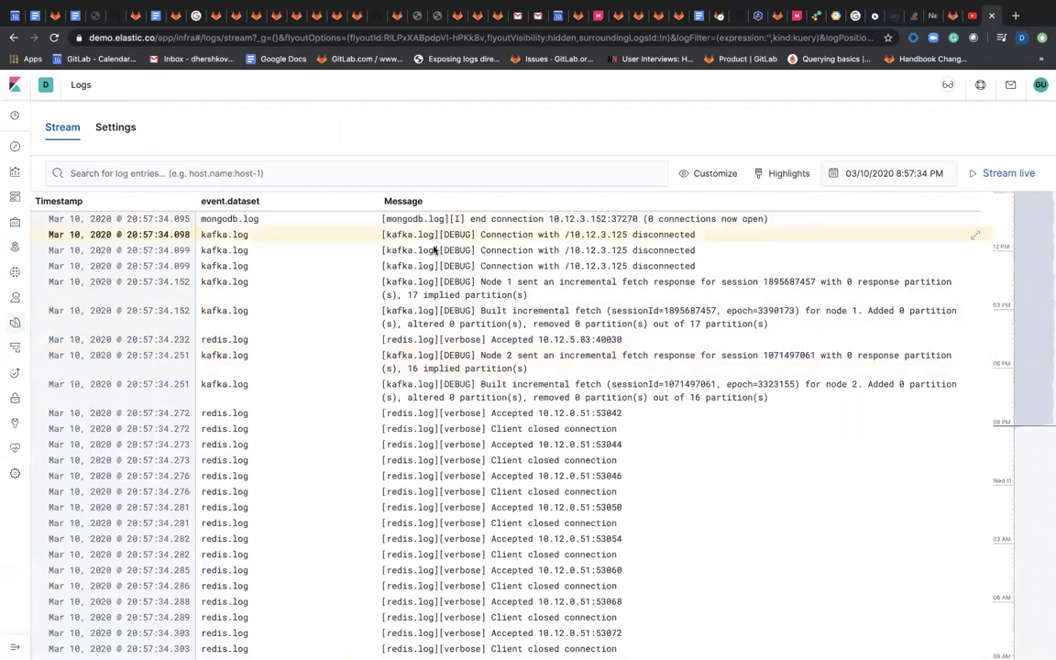
scroll(447, 315, down, 1)
scroll(445, 318, down, 5)
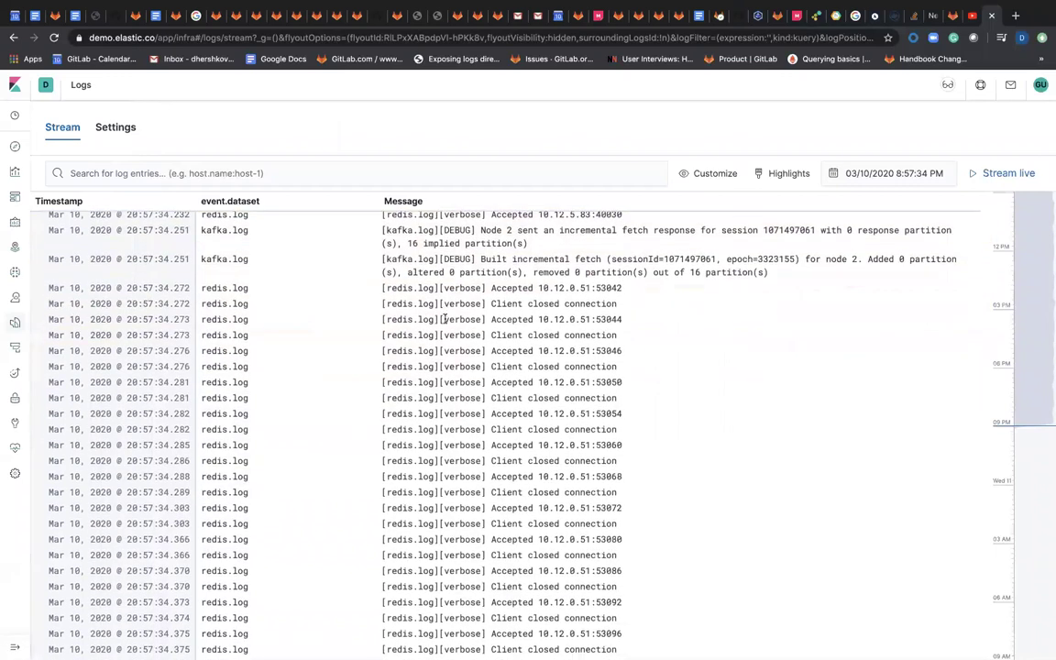
scroll(446, 319, down, 1)
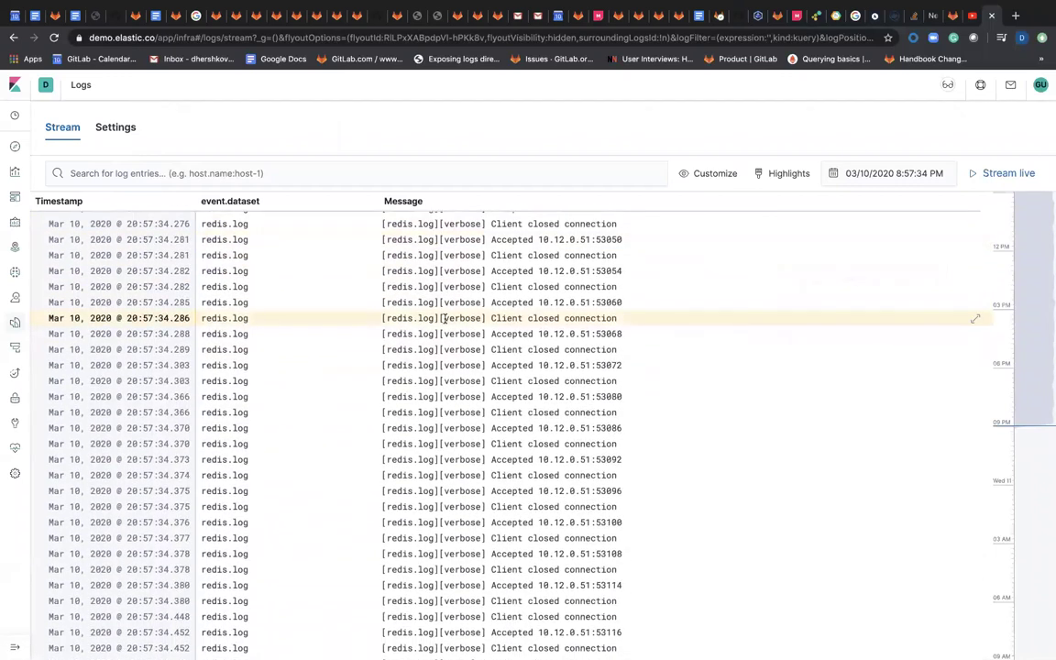
scroll(445, 319, up, 10)
scroll(445, 319, up, 15)
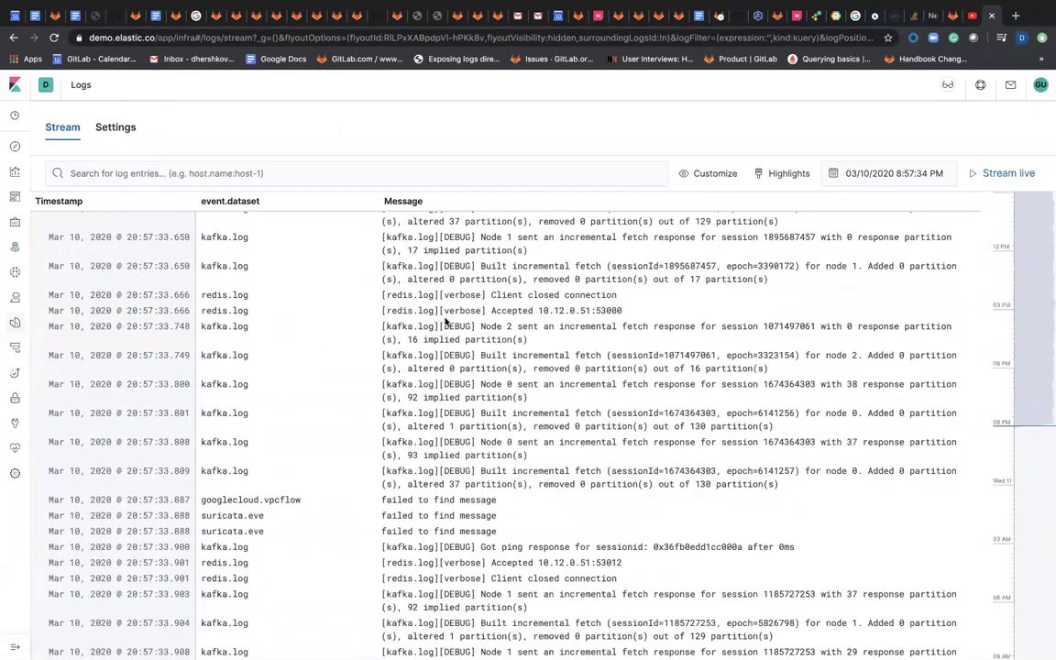
scroll(446, 319, up, 3)
scroll(445, 319, down, 15)
scroll(446, 319, down, 10)
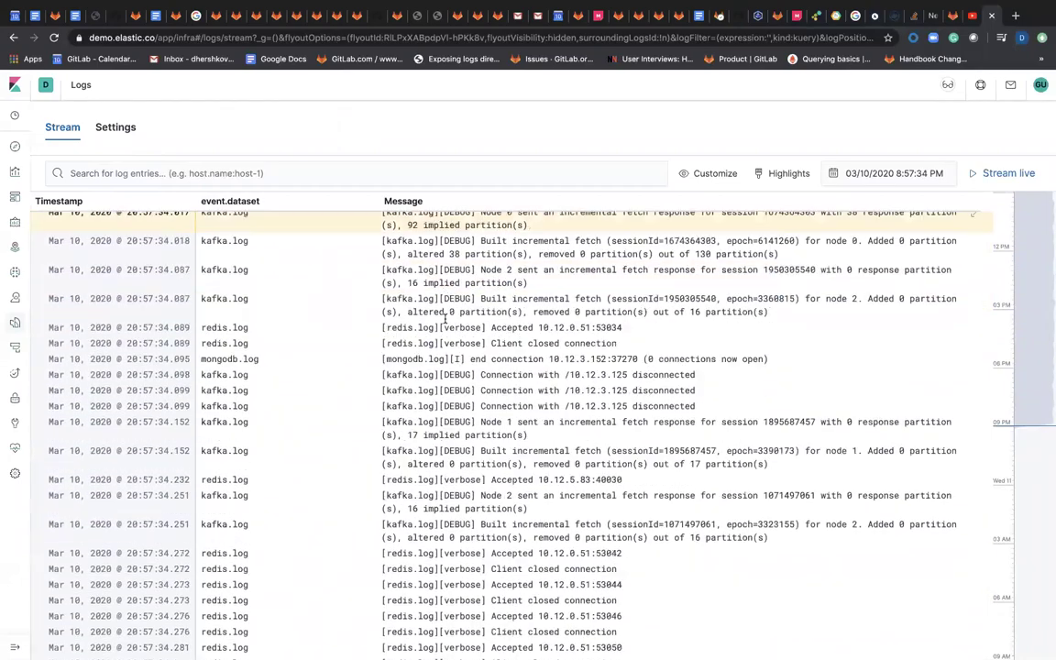
scroll(445, 319, down, 1)
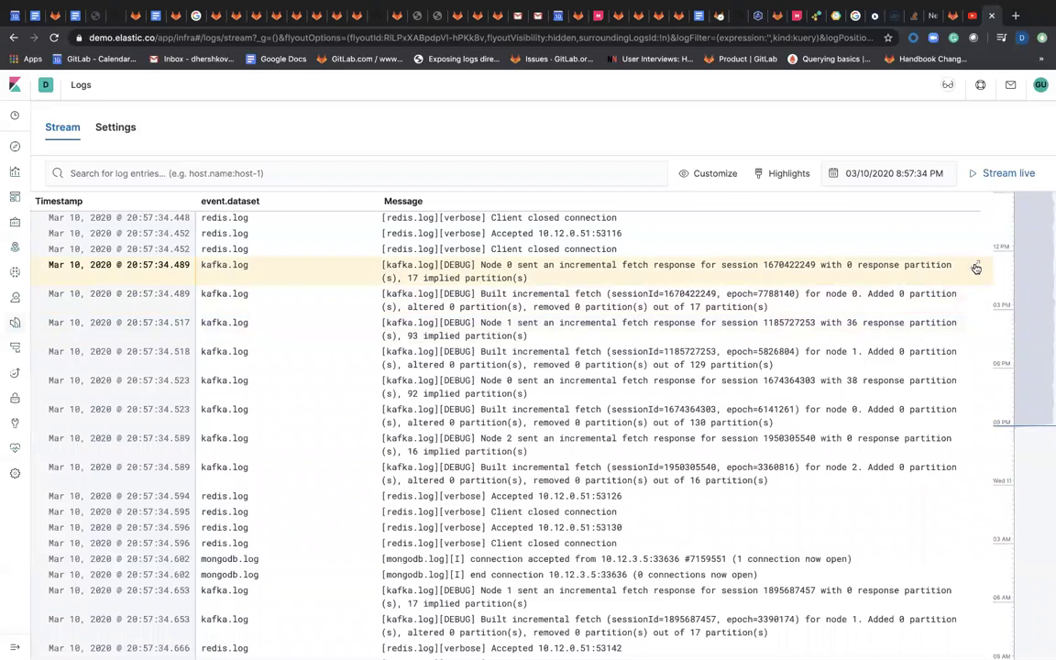
scroll(917, 275, up, 3)
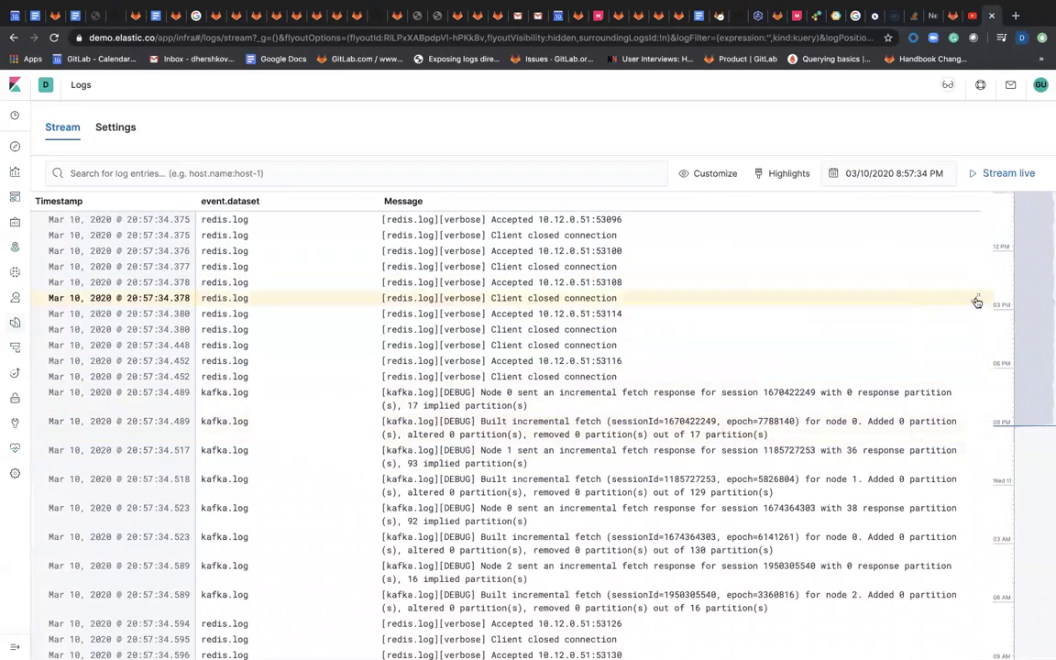
- Open the document details of the first kafka.log entry at 20:57:34.489 and review its fields and values
click(976, 394)
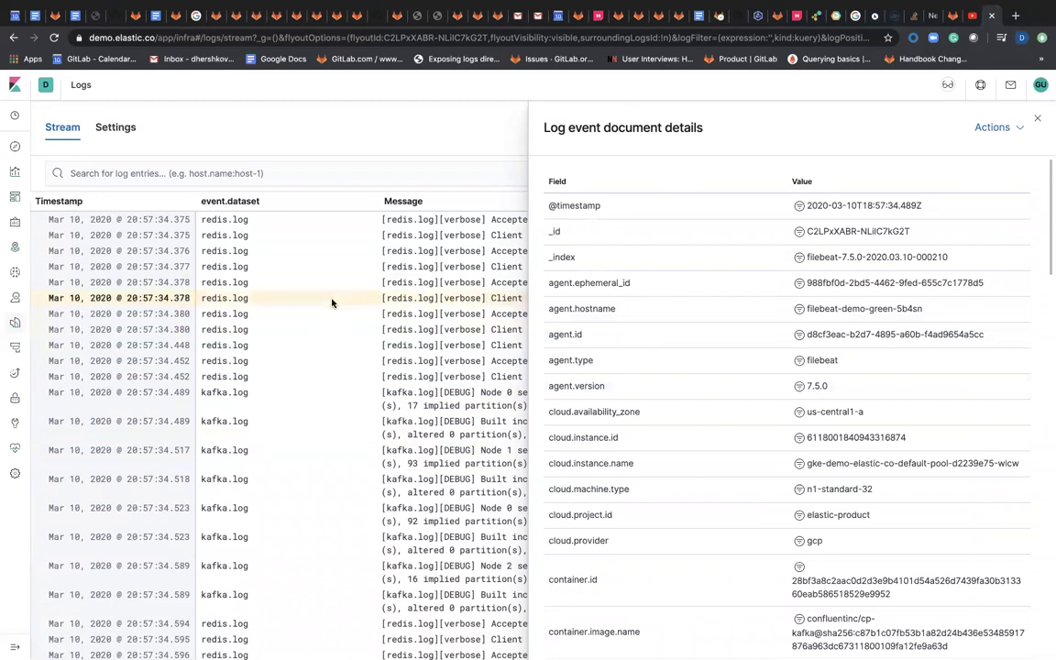
click(1039, 117)
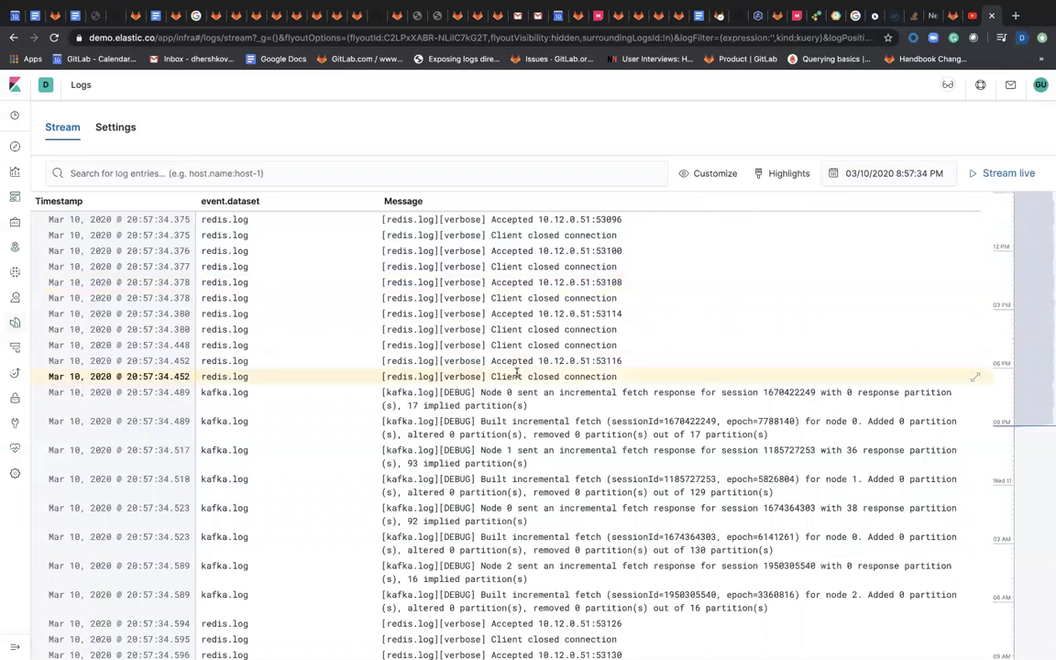
click(977, 392)
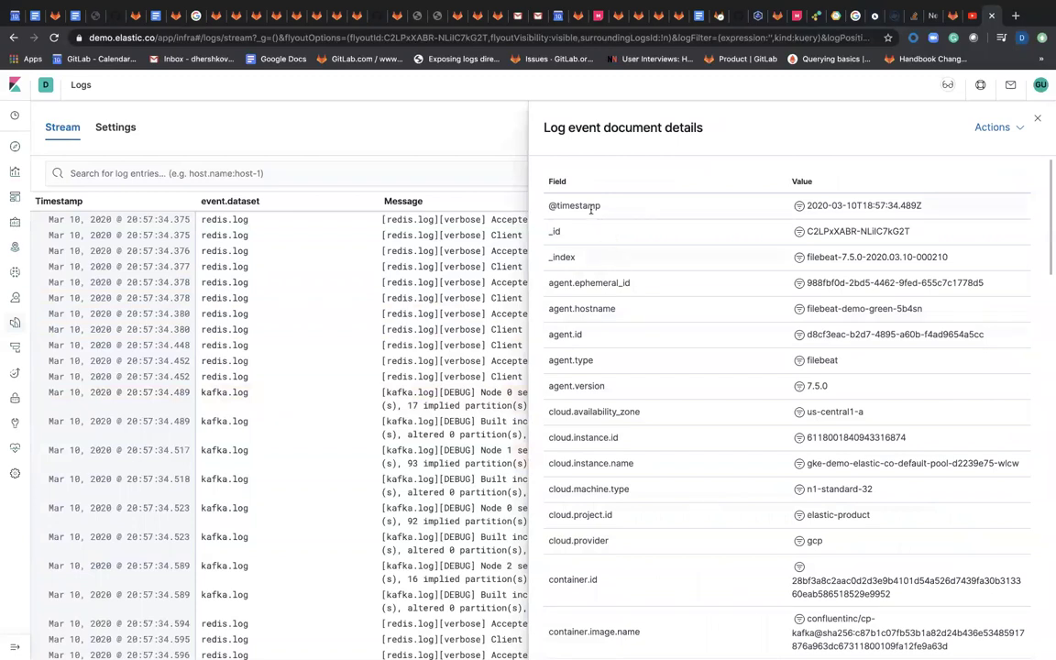
scroll(620, 345, down, 5)
scroll(620, 345, down, 10)
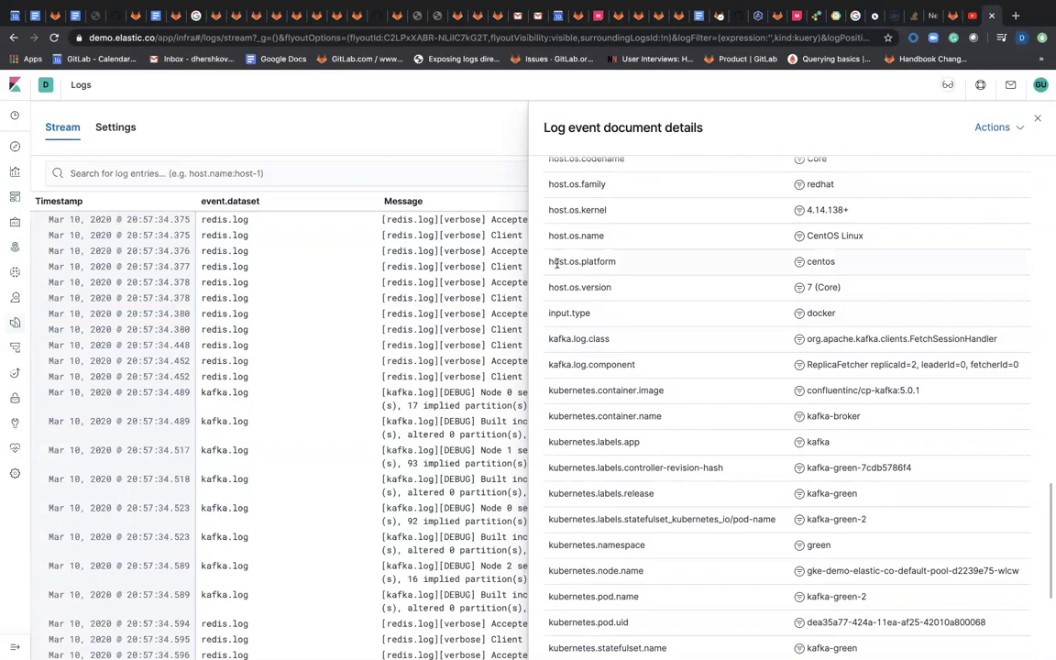
- Filter the log stream by the event's host.os.platform value "centos" and close the document details
drag(550, 263, 621, 266)
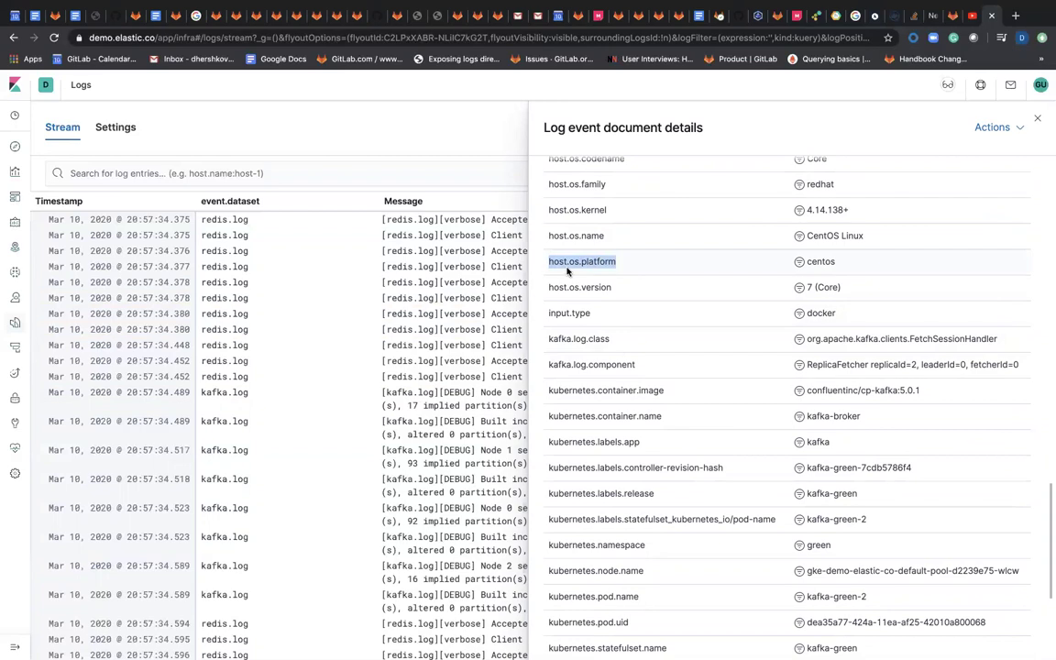
click(801, 263)
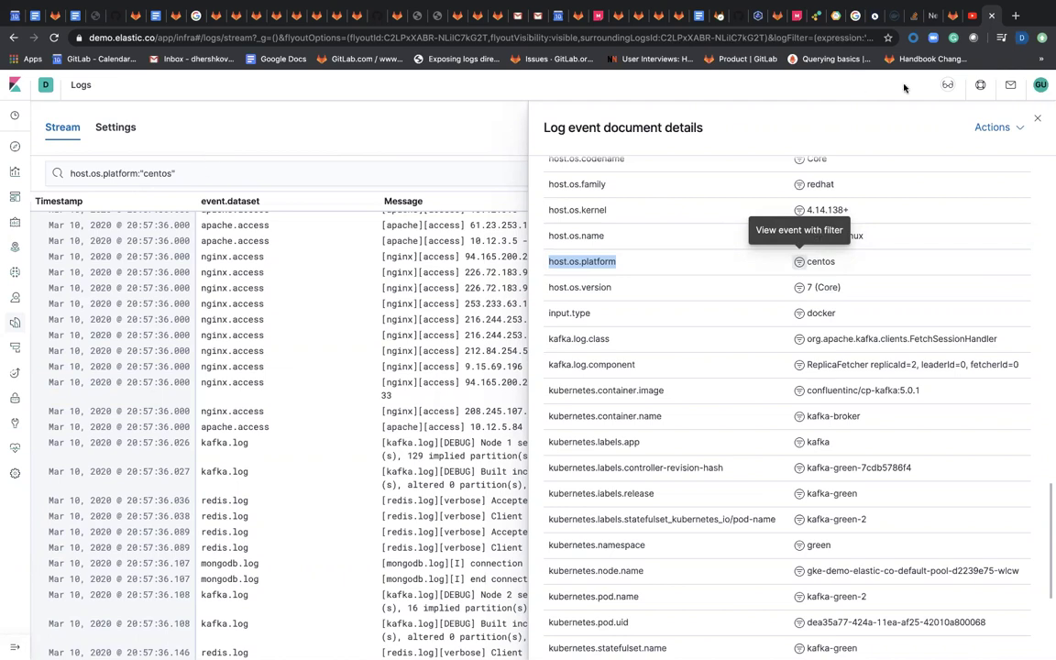
click(1035, 120)
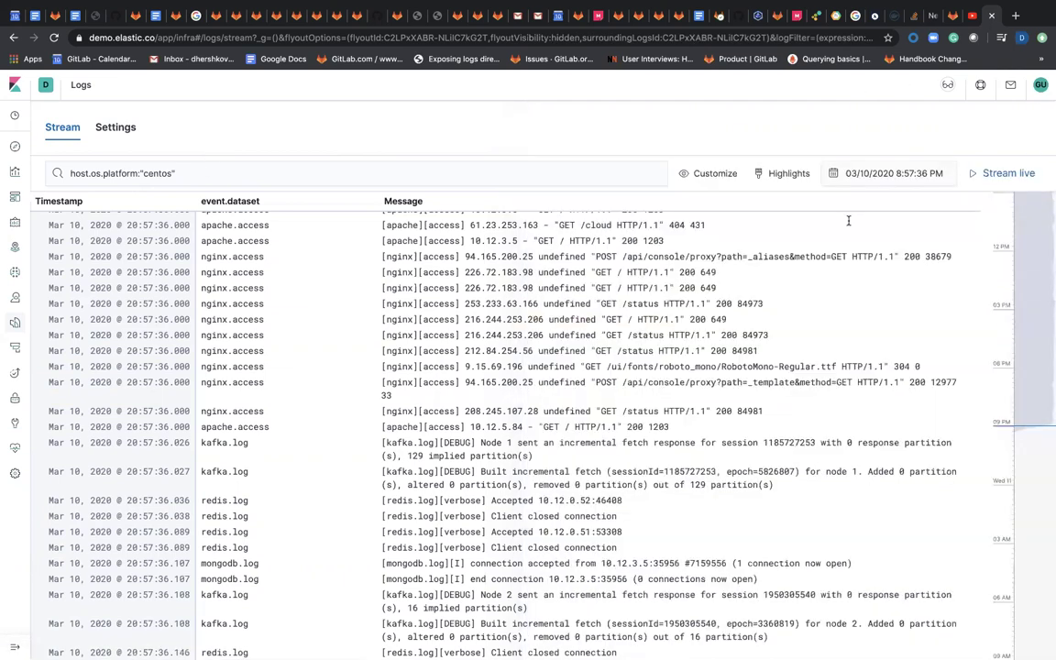
- Start live streaming of the entries in the log stream and stop it again
scroll(514, 395, down, 1)
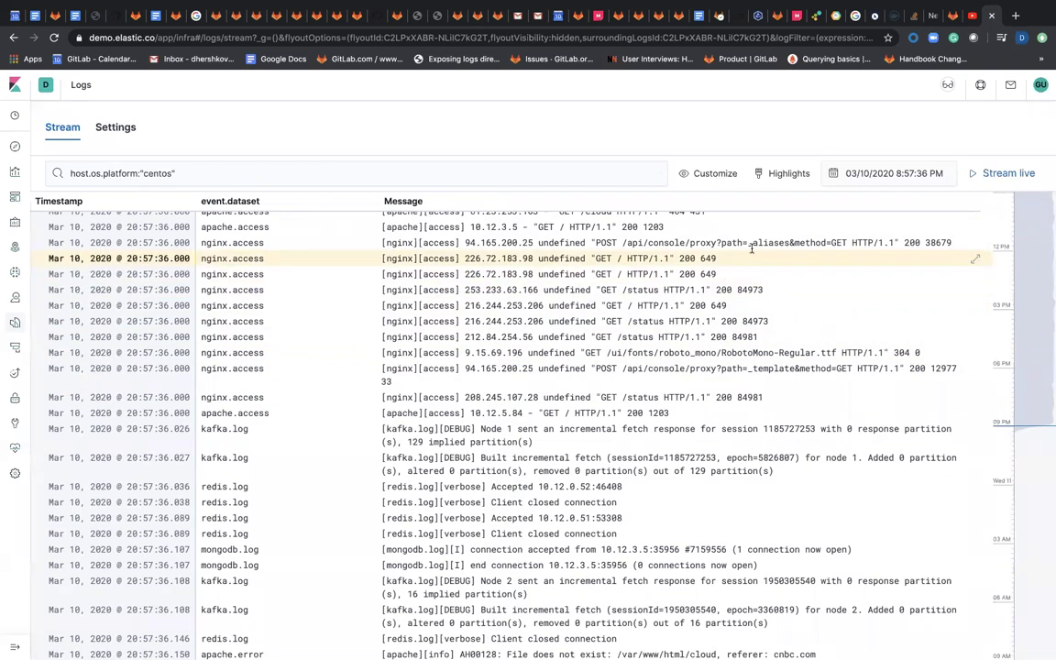
click(975, 176)
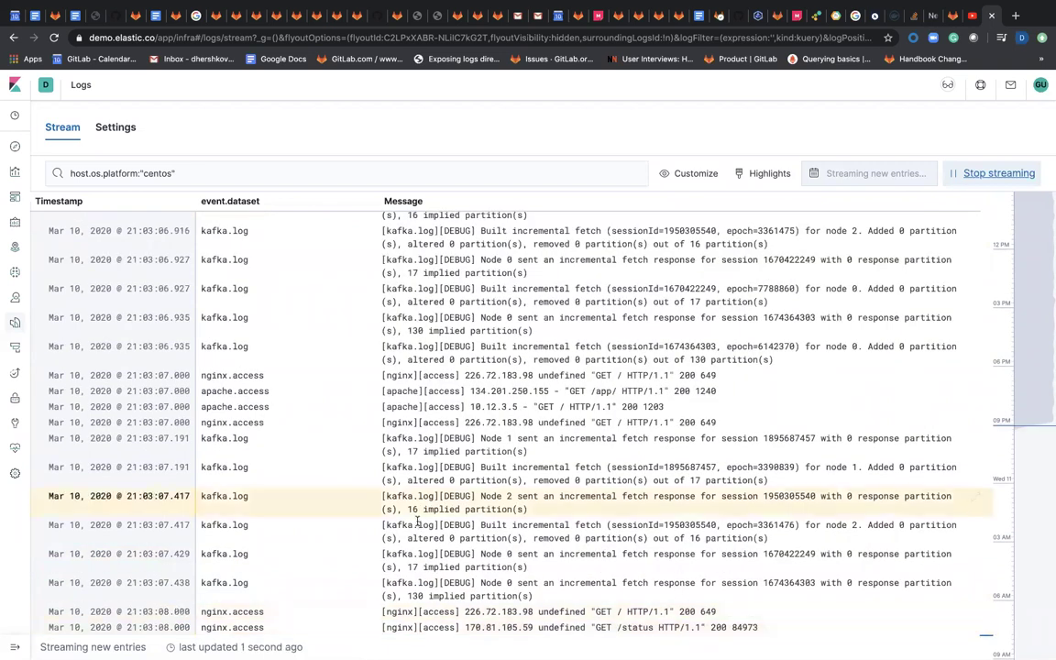
click(954, 175)
- Open the document details of the kafka.log entry at 21:03:14.997 and examine its fields and available actions
click(978, 270)
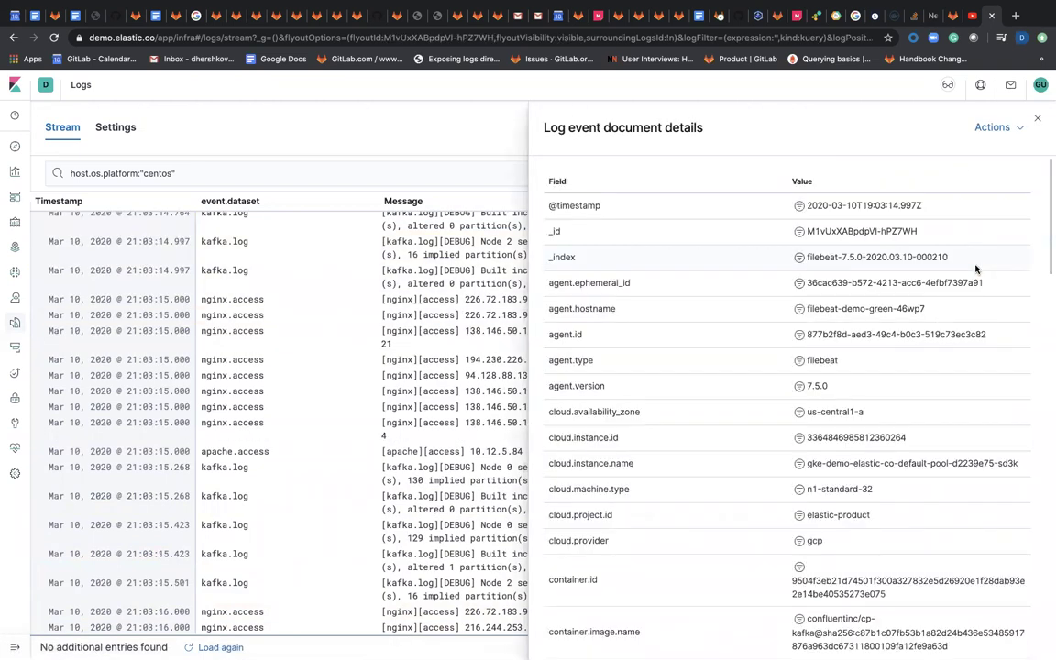
click(1022, 127)
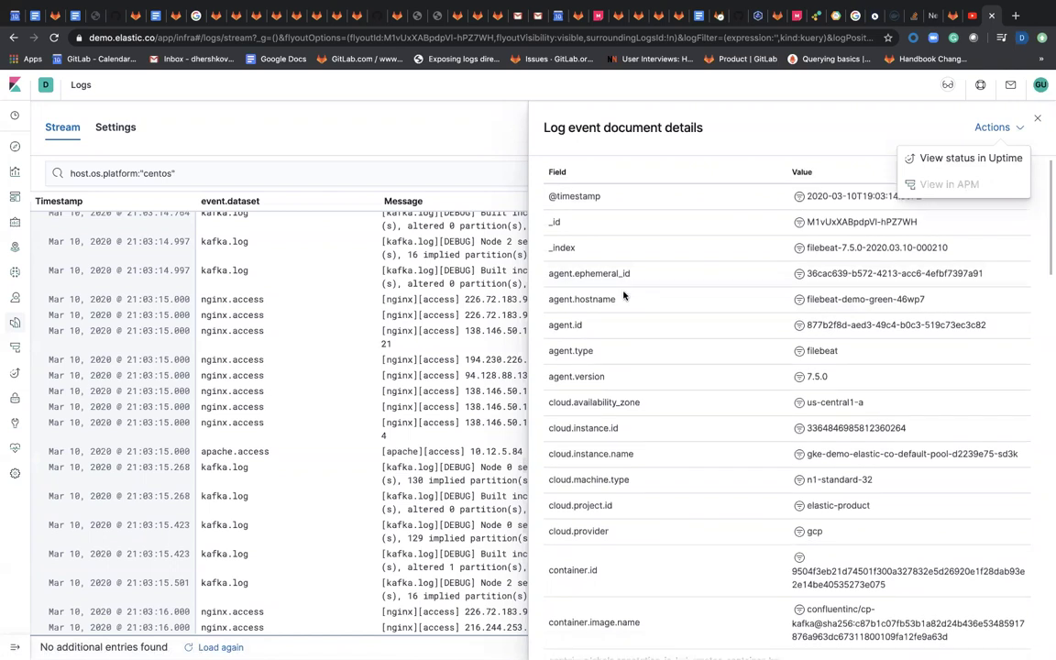
scroll(624, 295, down, 2)
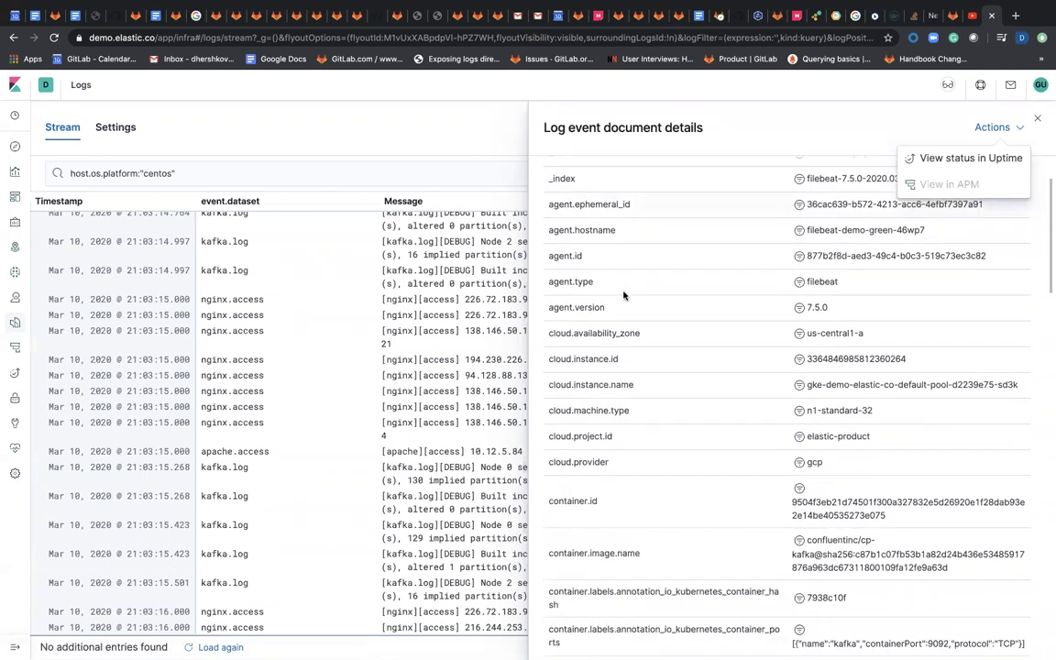
scroll(624, 295, down, 1)
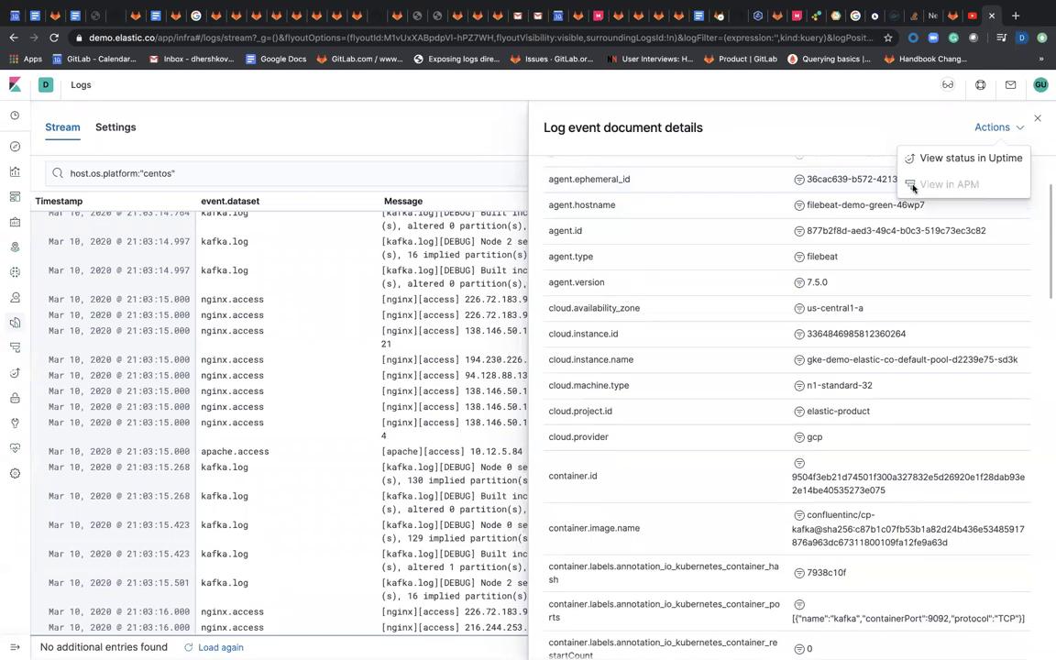
- View the log event's status in Uptime and load the overview of all monitors without the event's filter
click(990, 159)
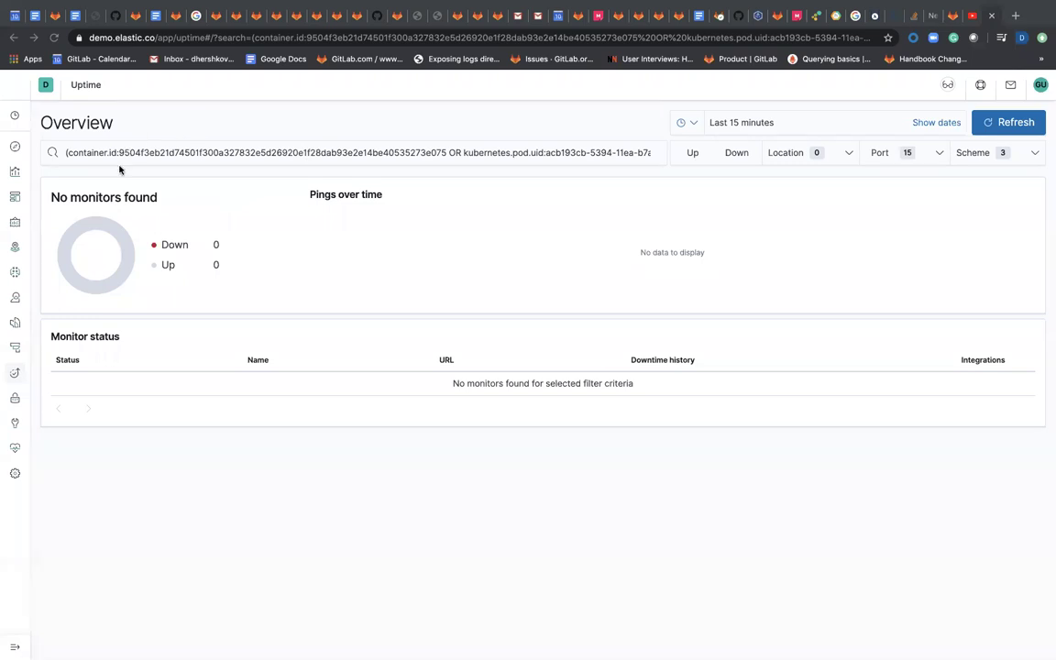
click(17, 374)
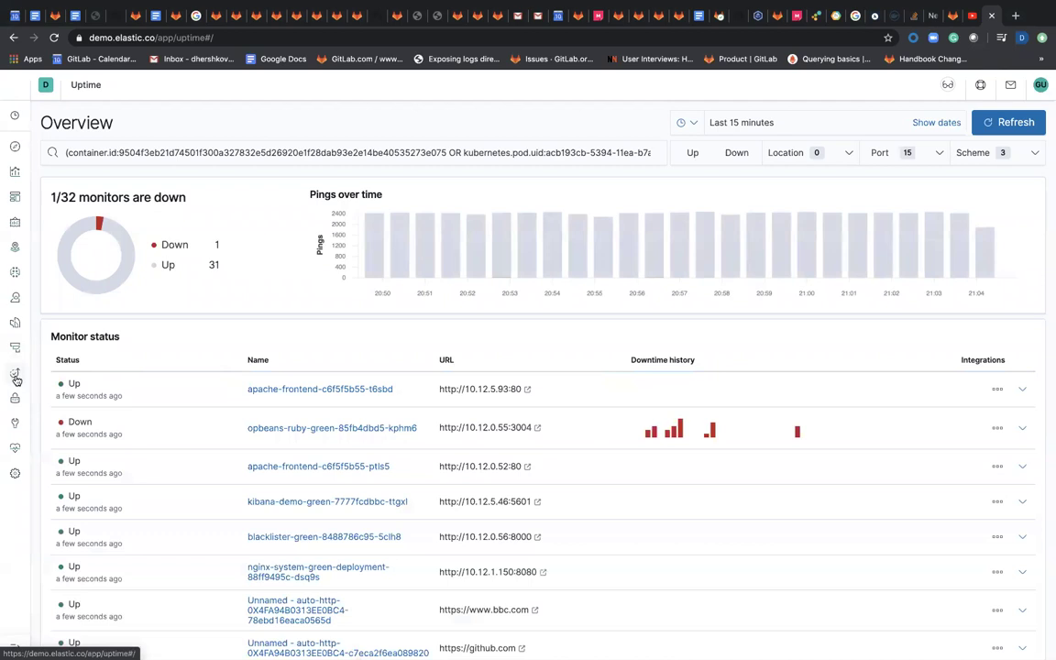
- Return to the log stream and close the event document details
mouse_move(40, 566)
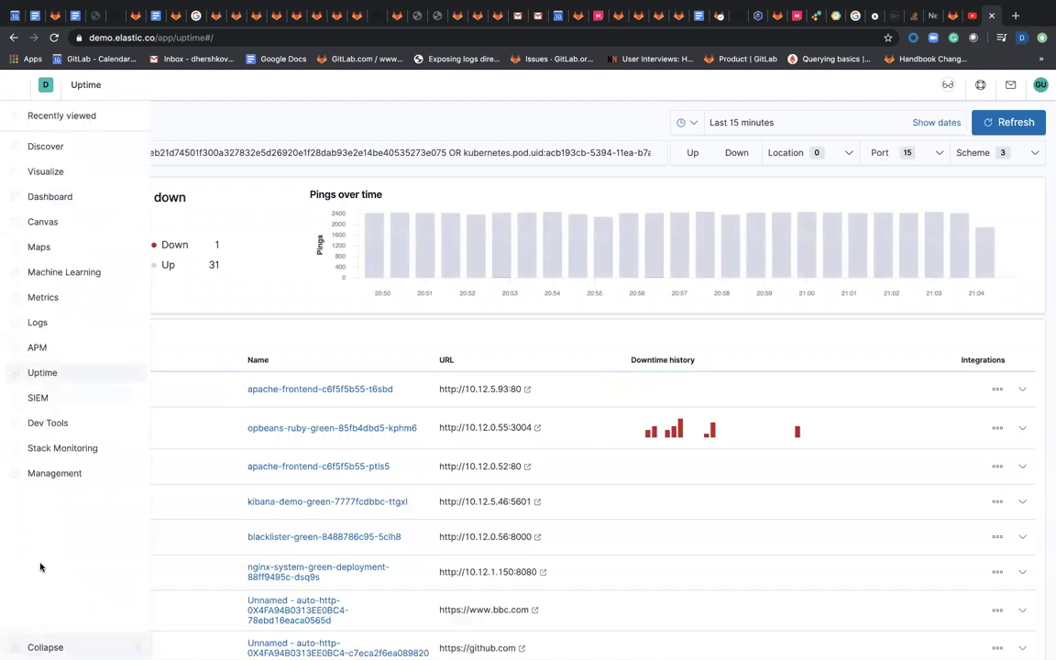
click(38, 323)
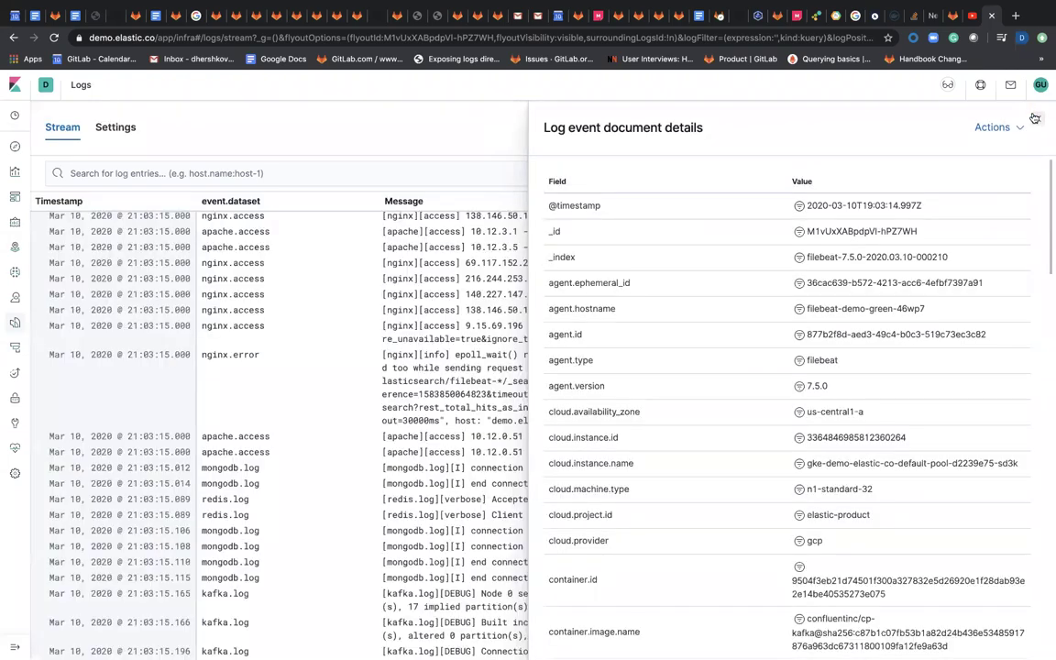
click(1035, 118)
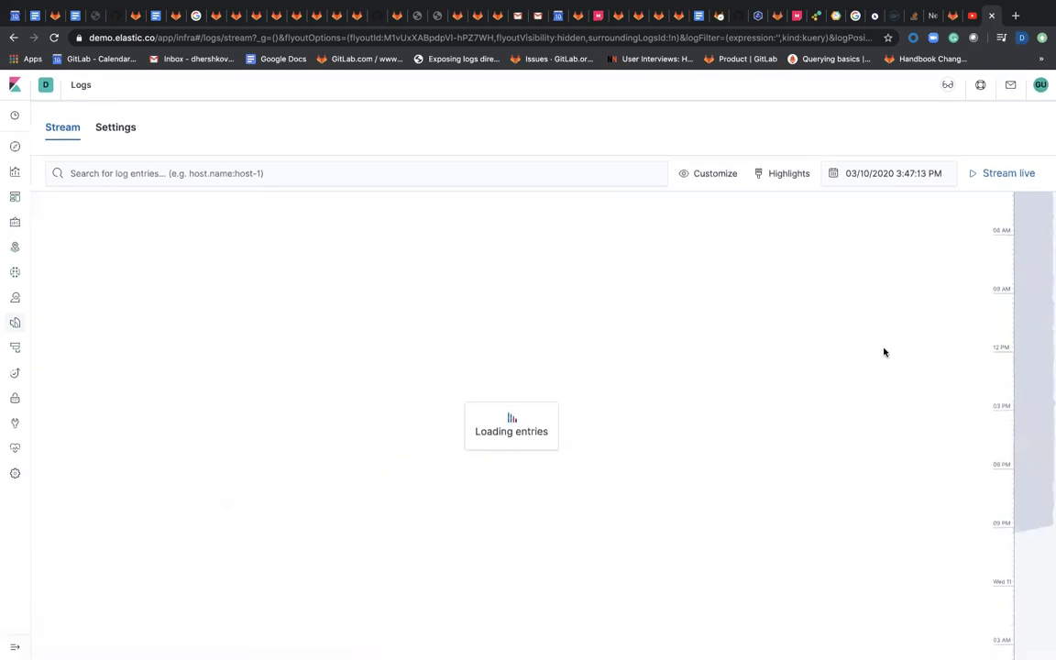
- Jump along the log timeline to 03/10/2020 8:13:57 AM and browse the entries around that time
click(1023, 280)
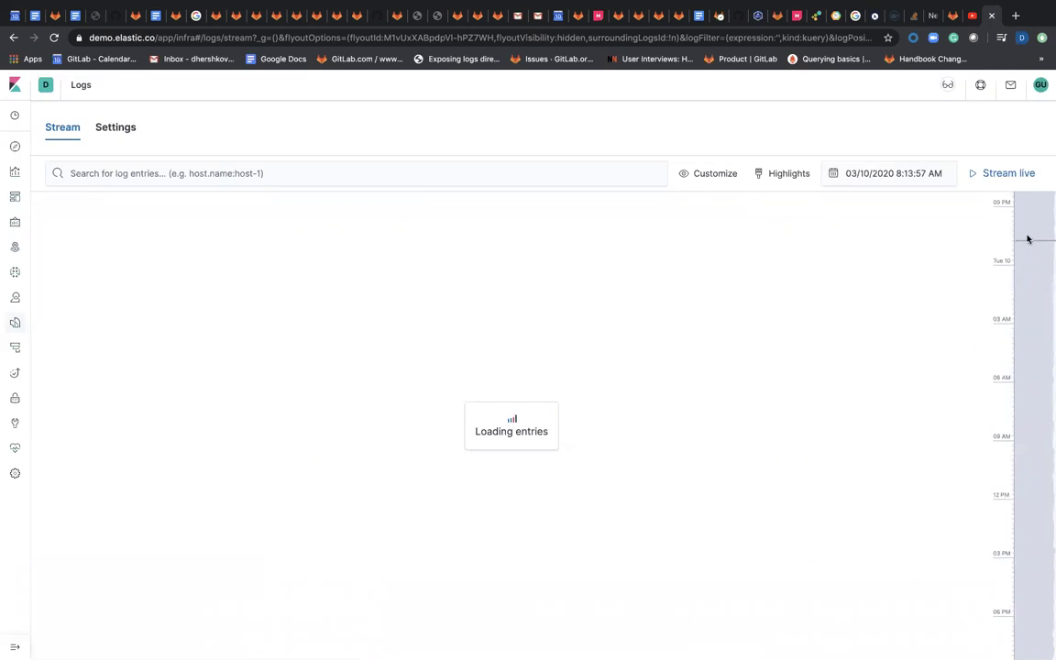
scroll(890, 349, up, 10)
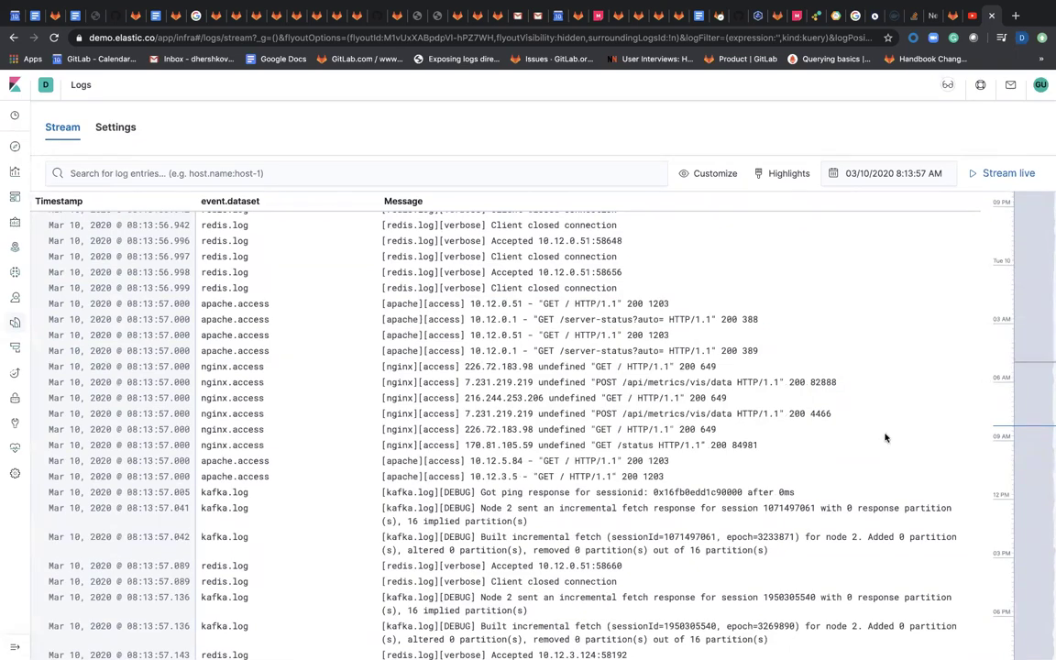
scroll(885, 438, down, 5)
scroll(885, 437, down, 5)
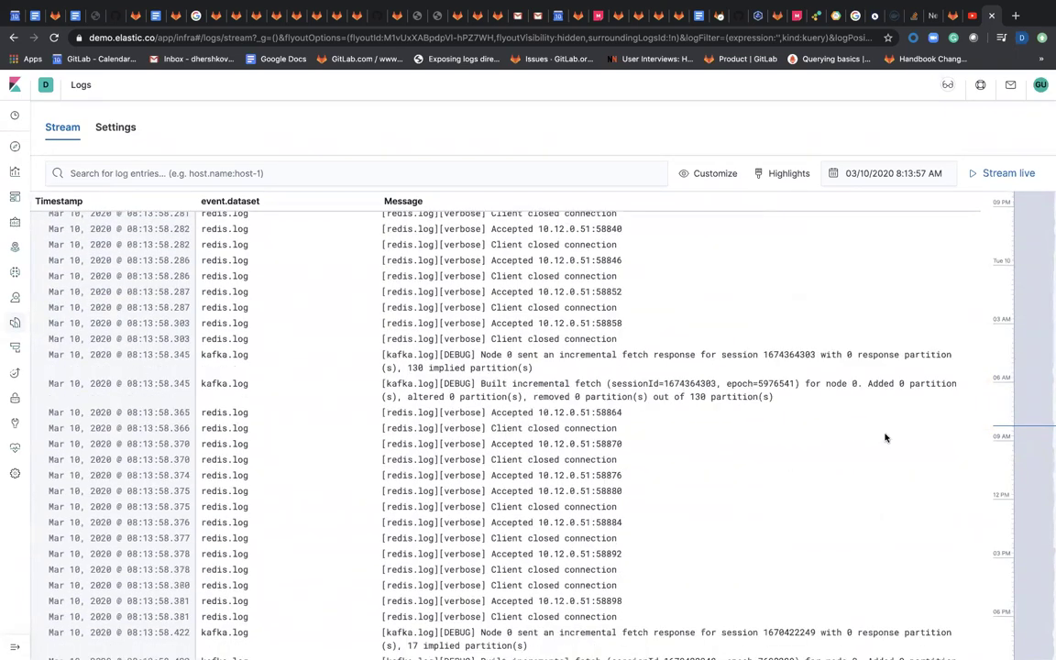
scroll(896, 449, down, 5)
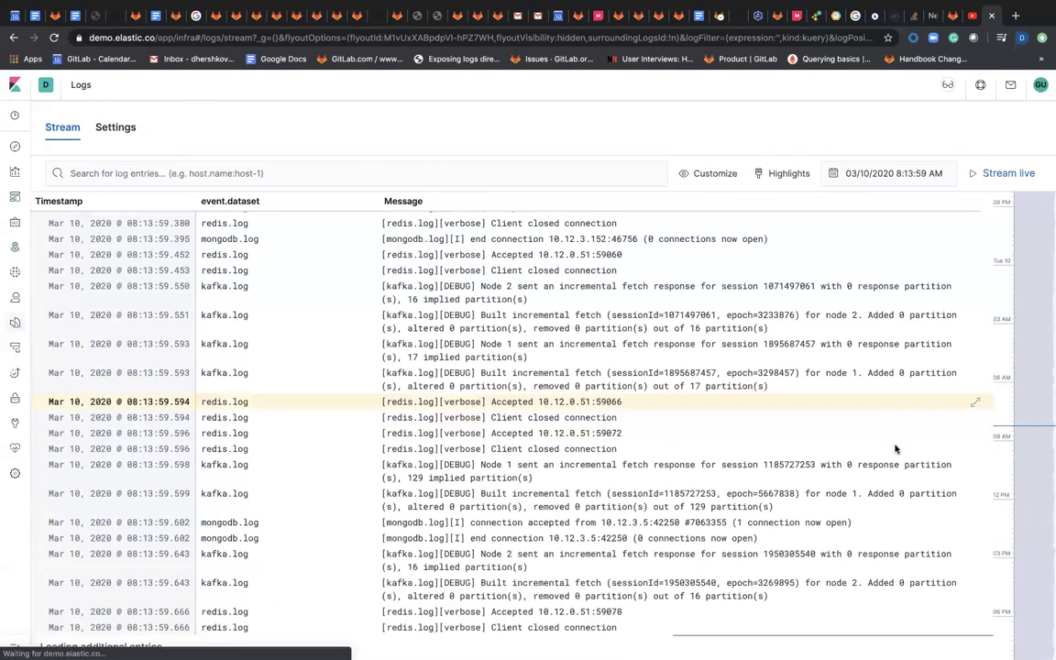
scroll(896, 449, down, 5)
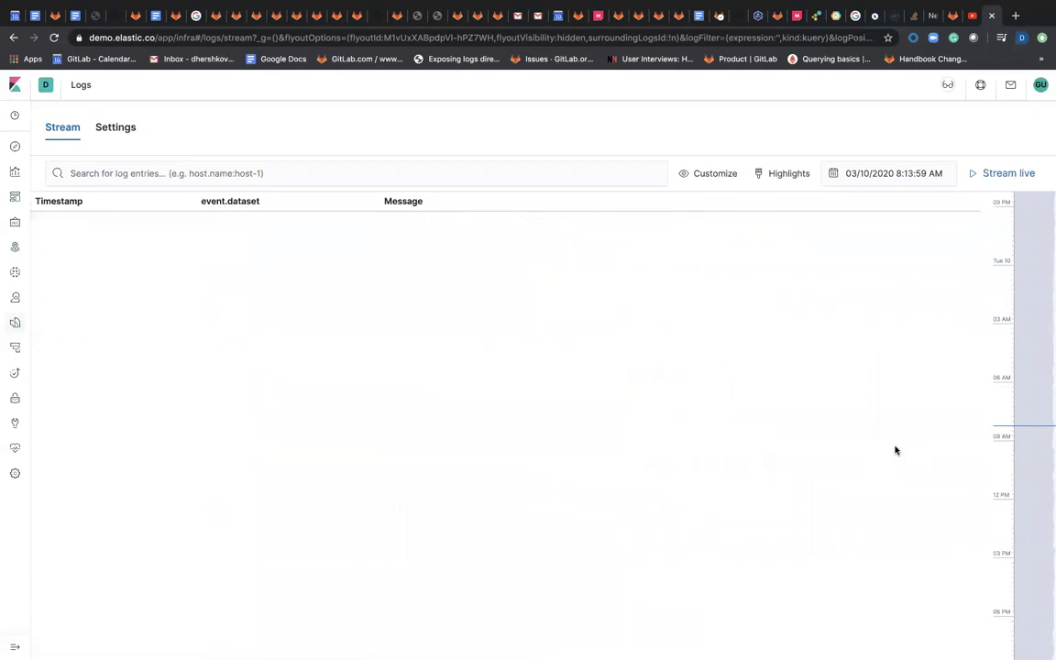
scroll(790, 476, down, 3)
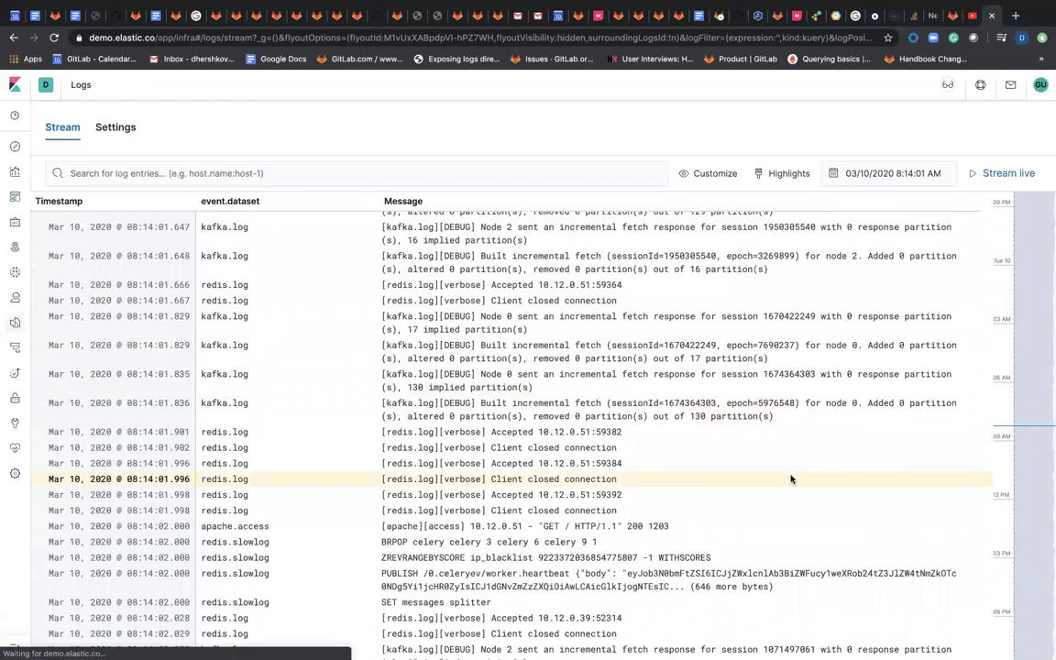
- Set the log stream's date and time to 03/10/2020 8:00:00 AM and highlight the first 08:00:00.000 timestamp
click(853, 174)
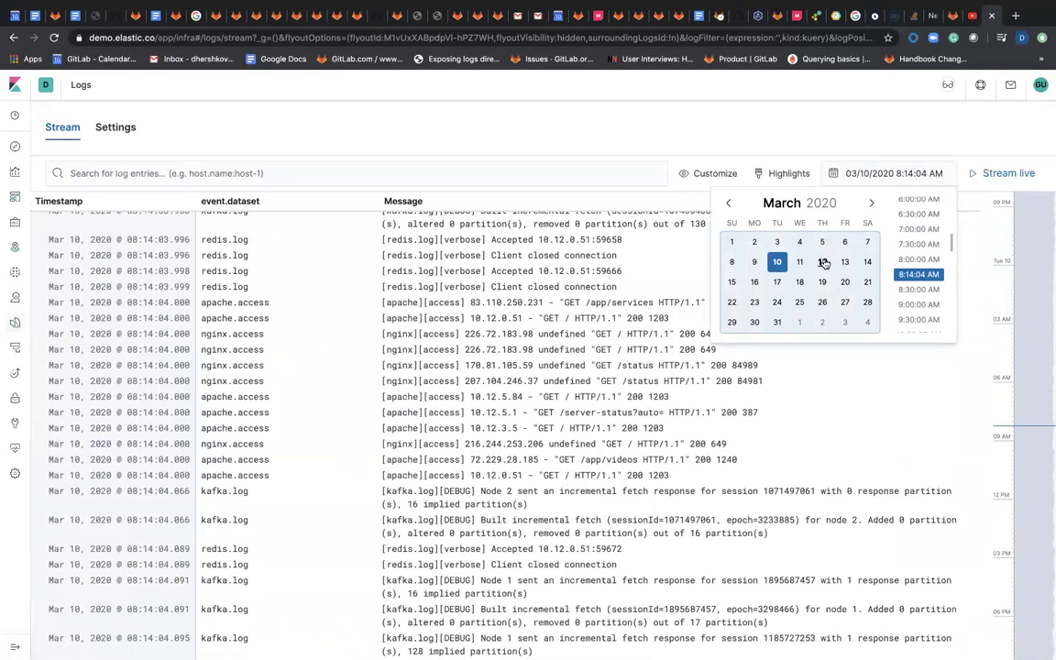
click(908, 260)
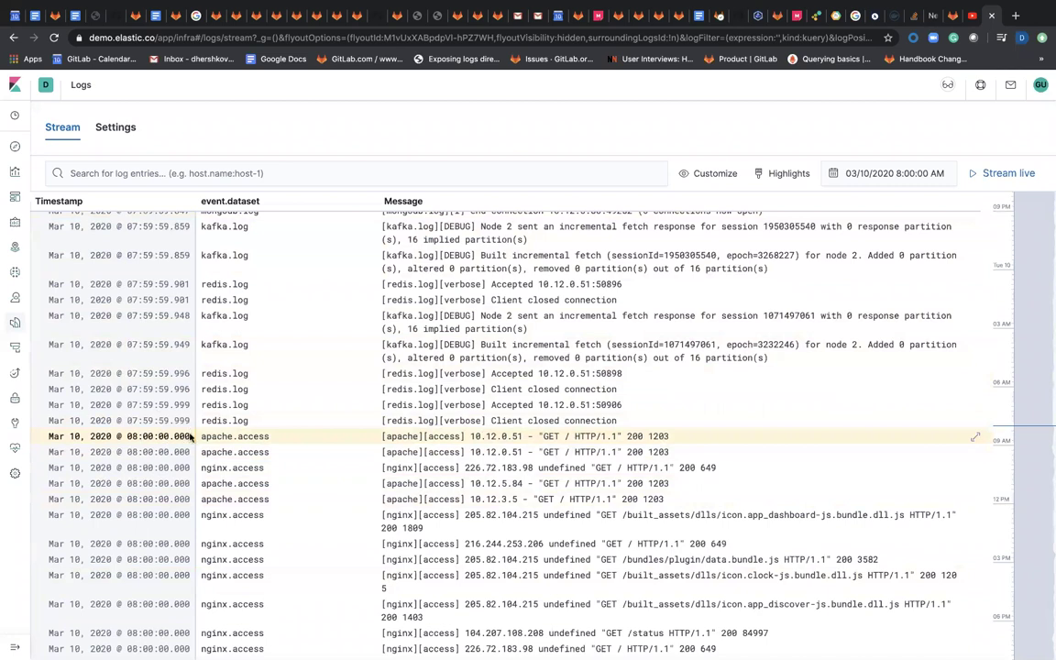
drag(190, 437, 127, 438)
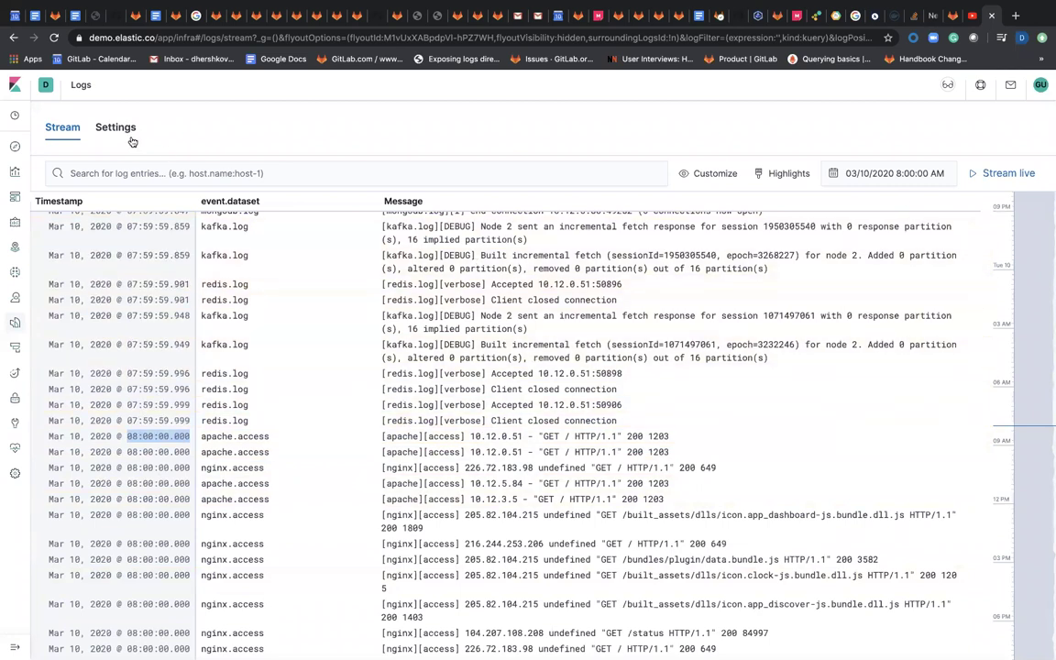
- Turn wrapping of long lines off and back on in the log stream's customization options
click(709, 176)
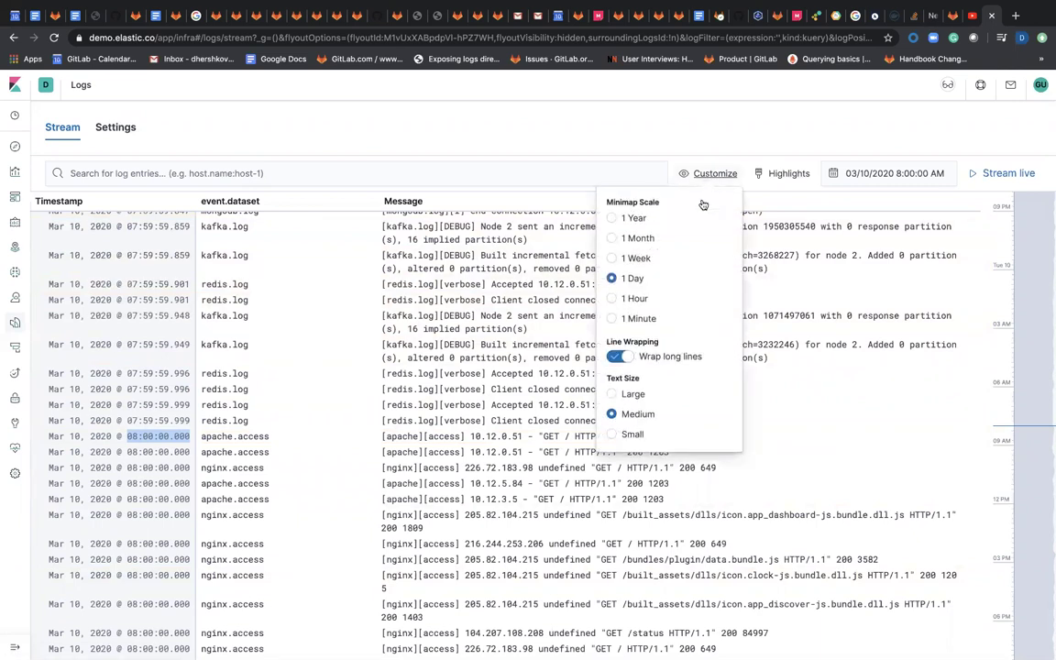
click(624, 359)
click(622, 359)
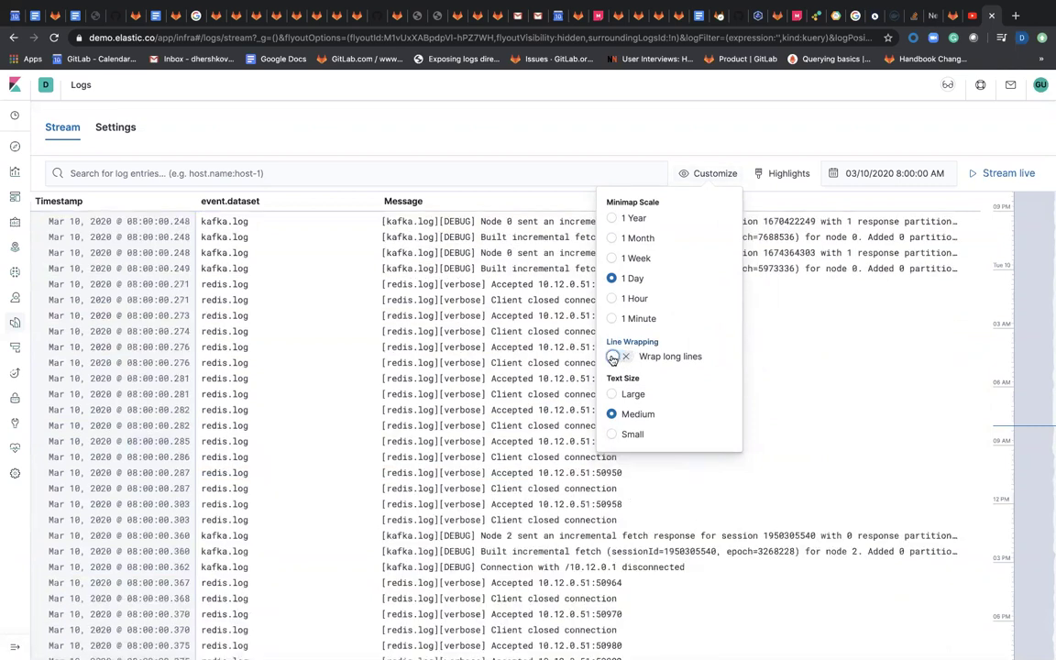
click(612, 358)
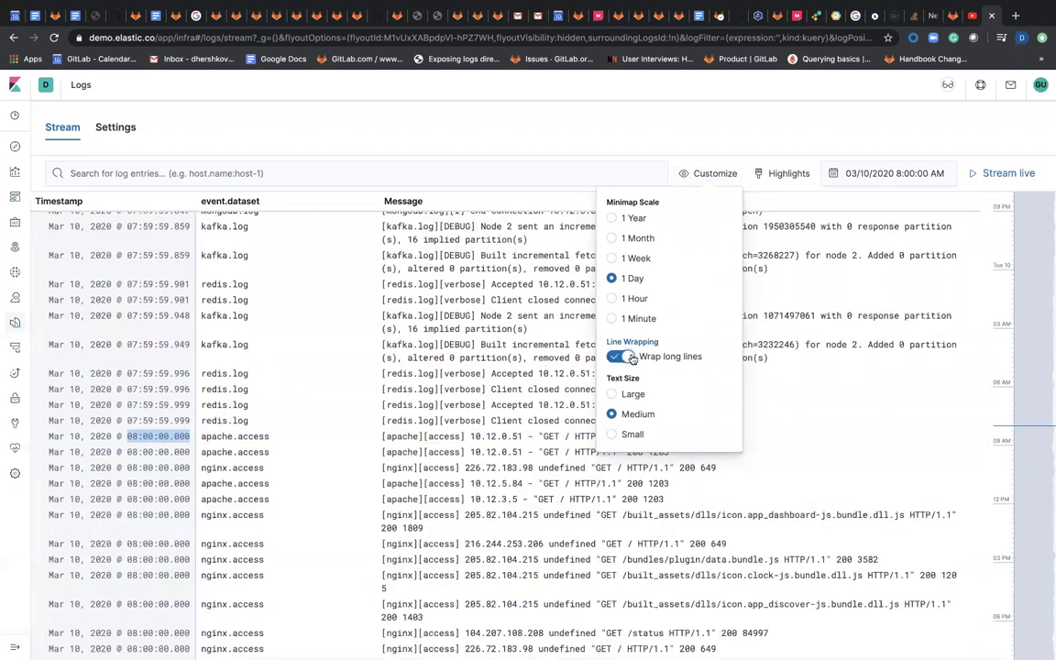
click(632, 359)
click(620, 358)
- Try the 1 Month, 1 Day and 1 Hour minimap scales and settle on the 1 Year scale
click(613, 218)
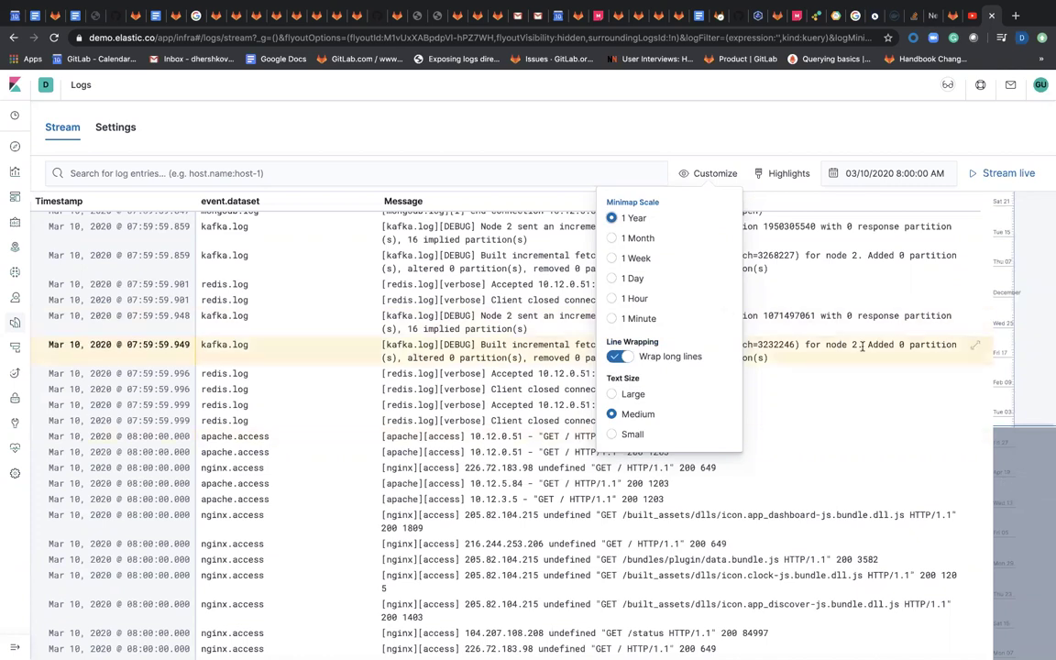
click(613, 239)
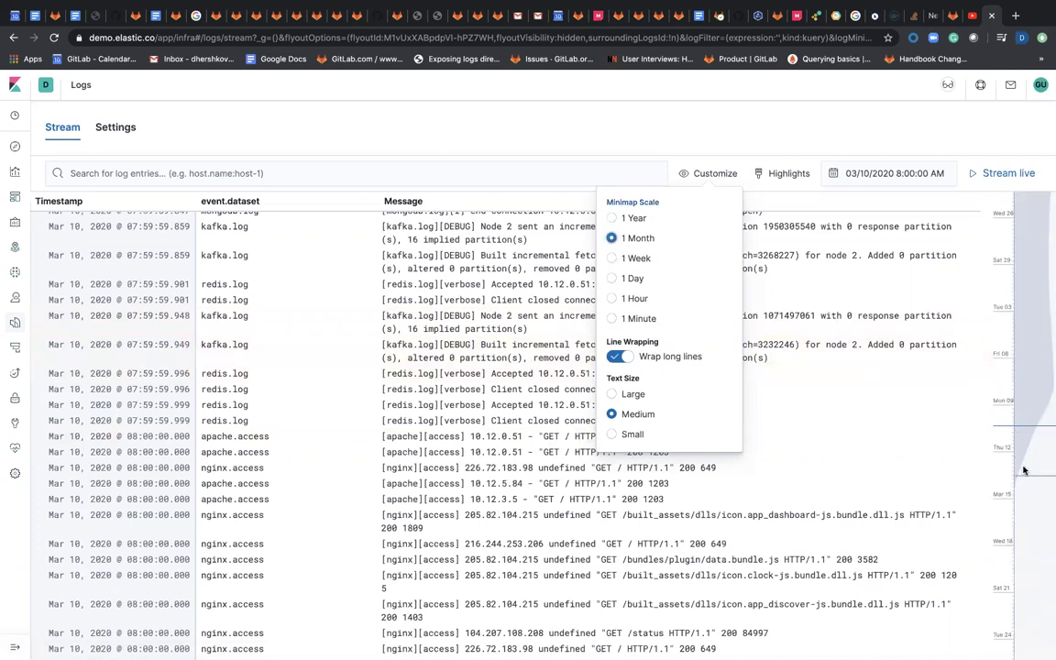
click(612, 279)
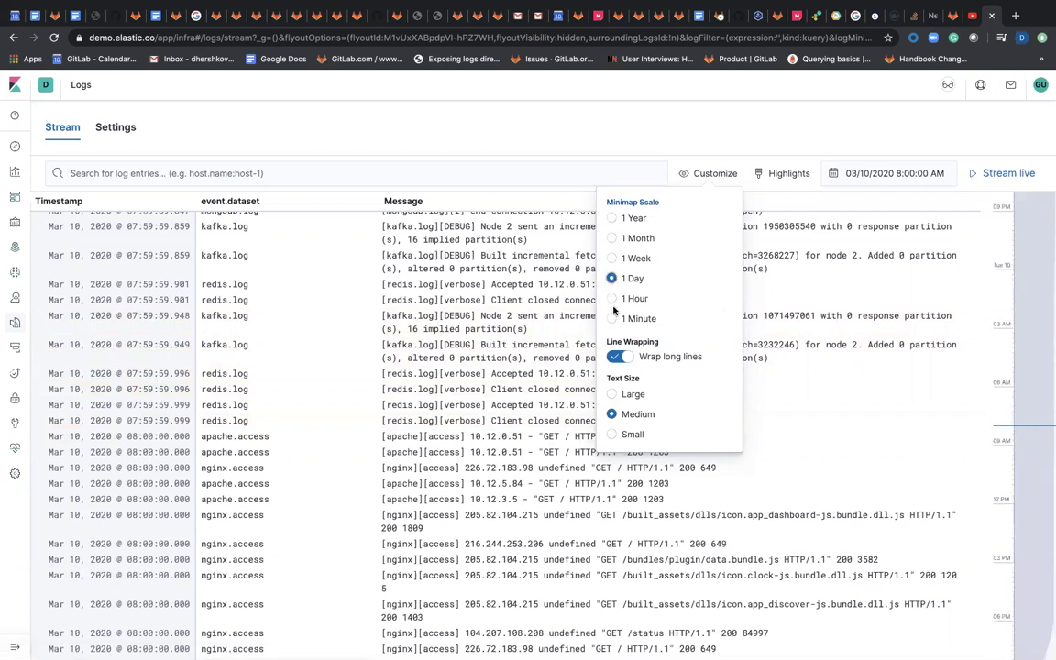
click(612, 299)
click(612, 218)
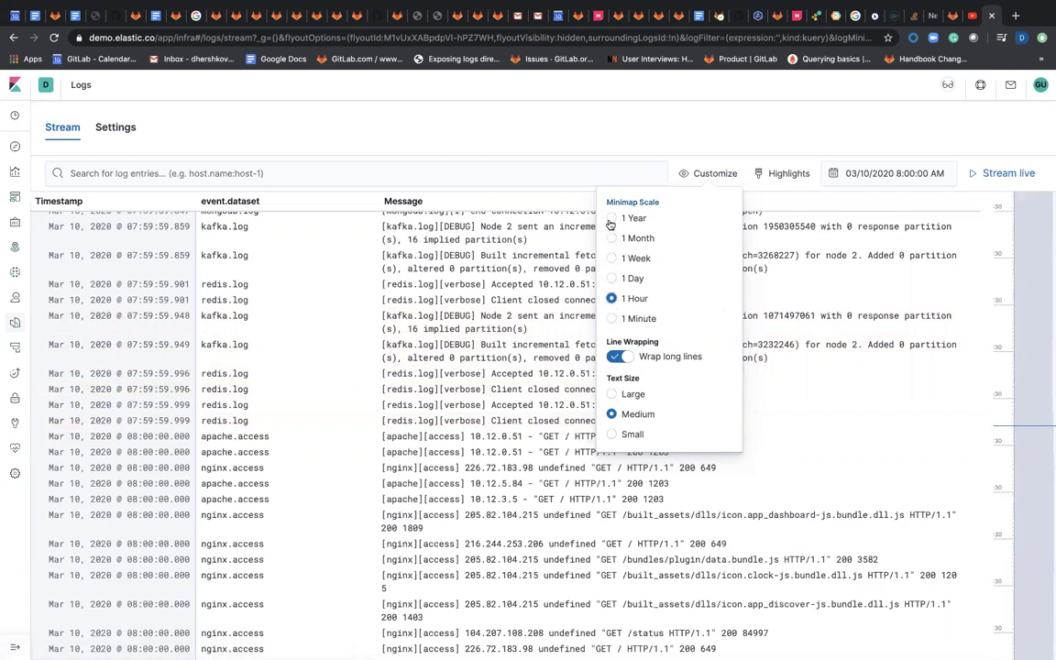
click(713, 174)
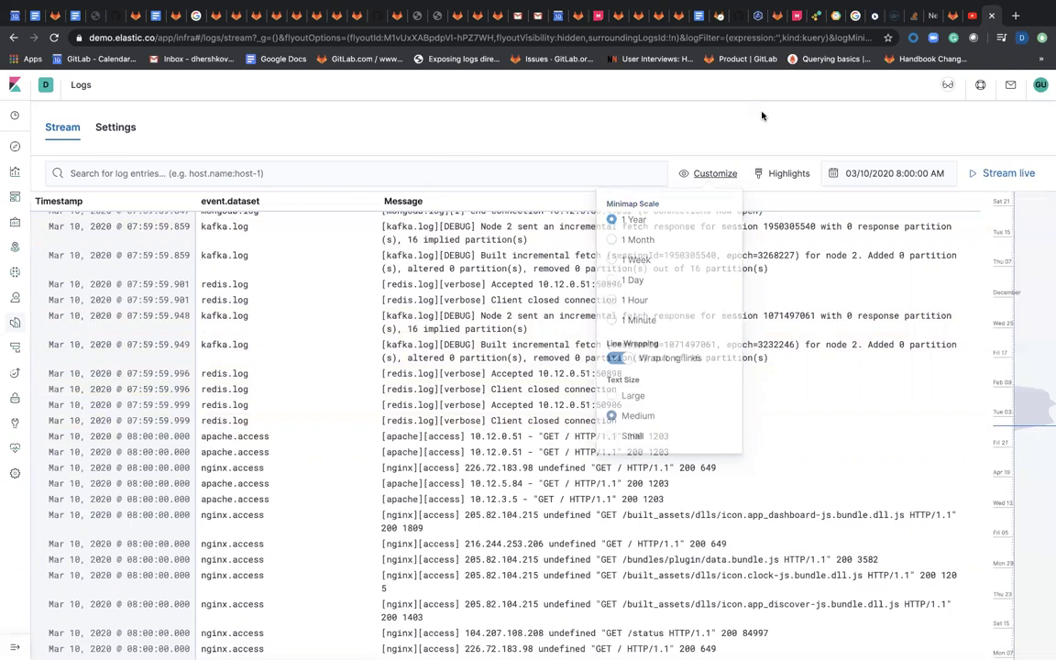
- Highlight the term "error" in the log stream
click(788, 173)
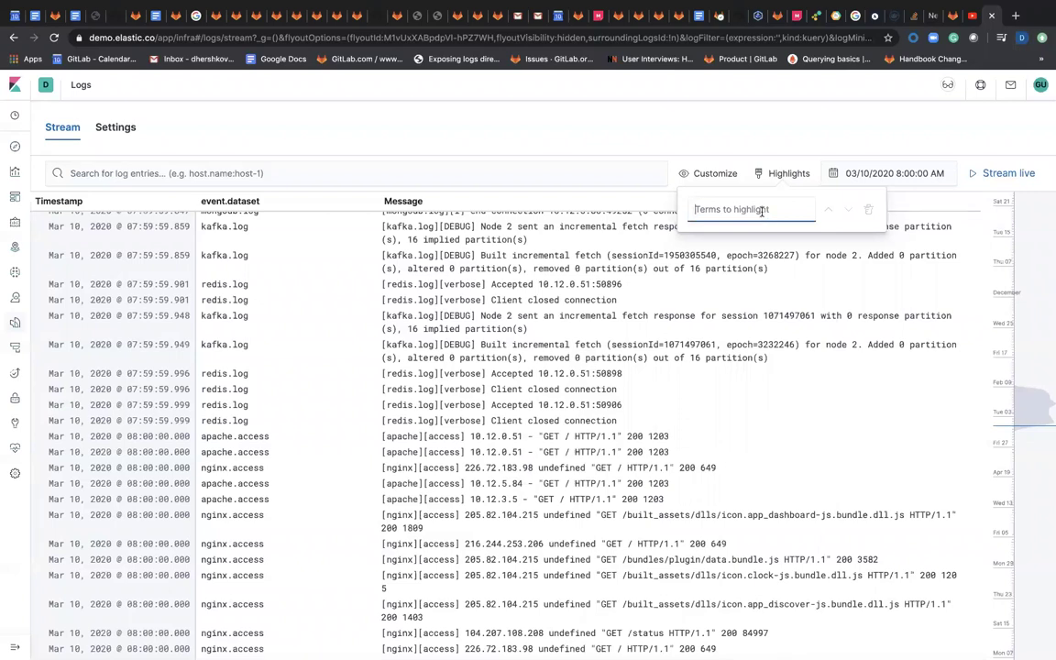
text(r)
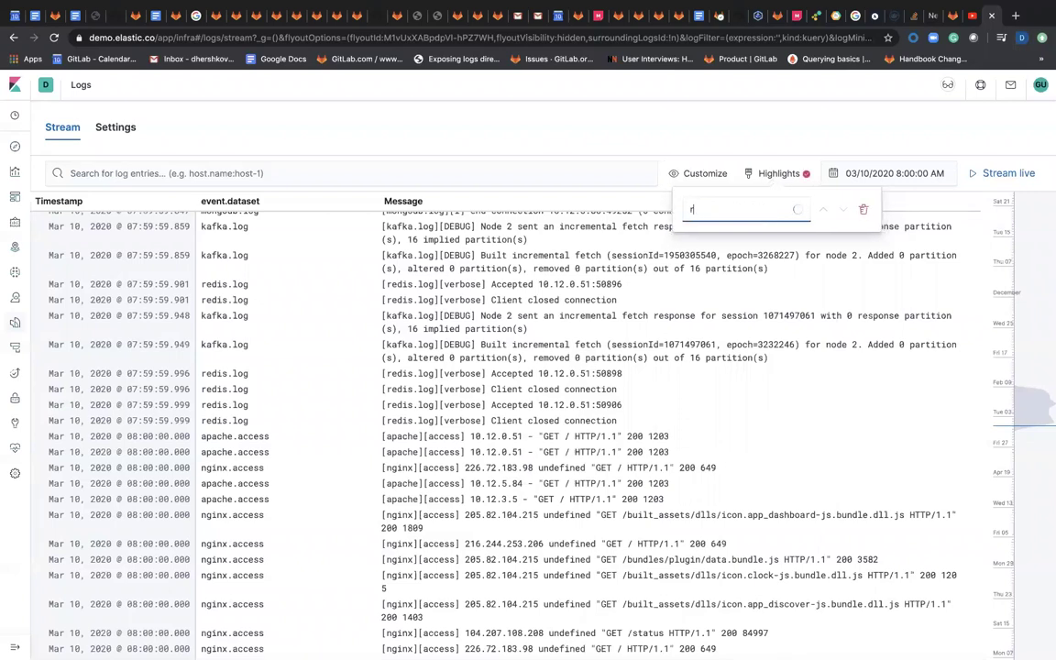
key(BackSpace)
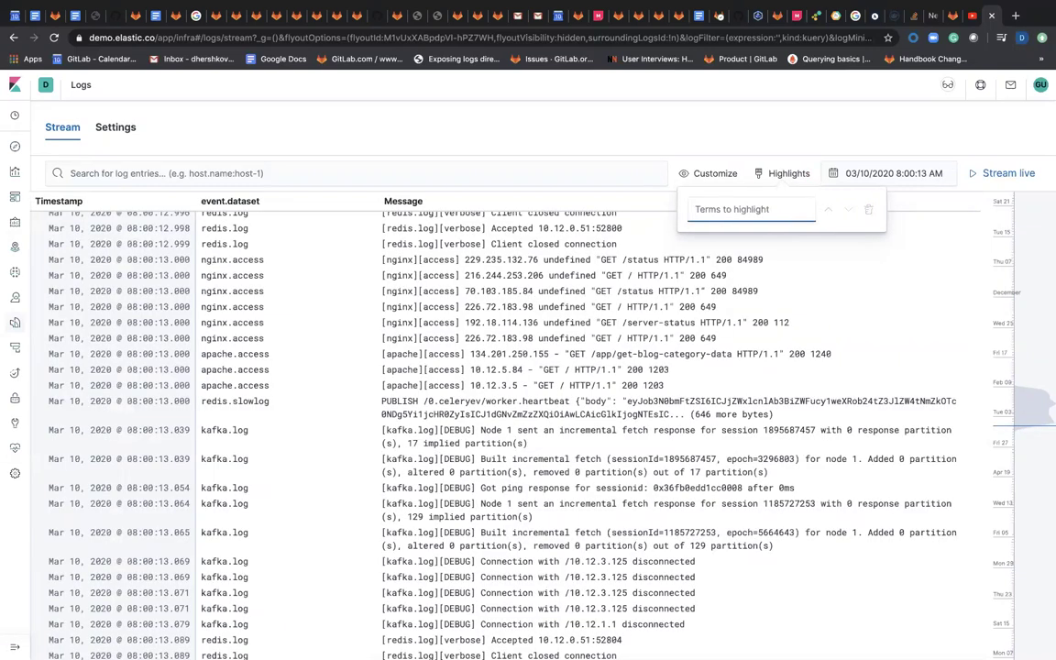
text(error)
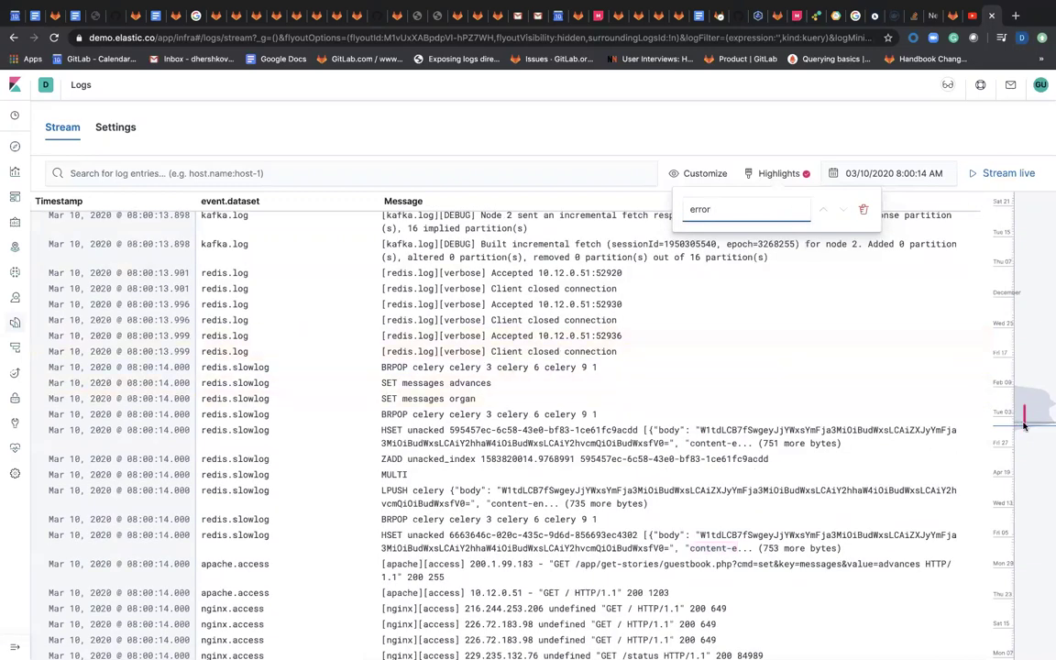
- Jump along the minimap to the highlighted entries around 01/22/2020 1:37:45 AM and clear the "error" highlight
scroll(813, 396, up, 5)
scroll(813, 396, up, 3)
mouse_move(1029, 419)
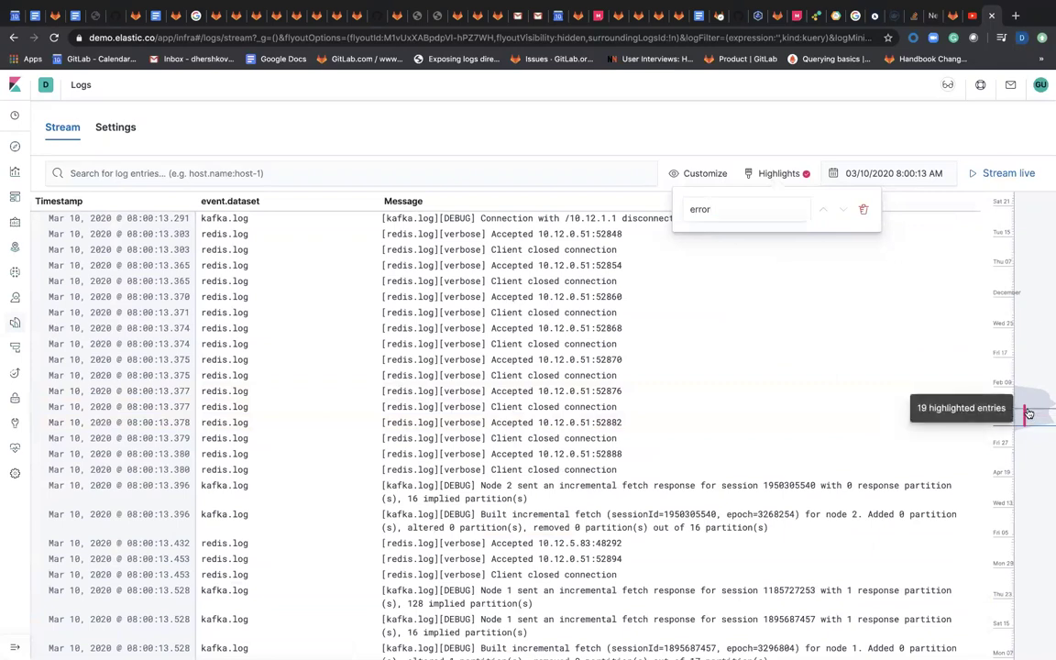
click(1029, 414)
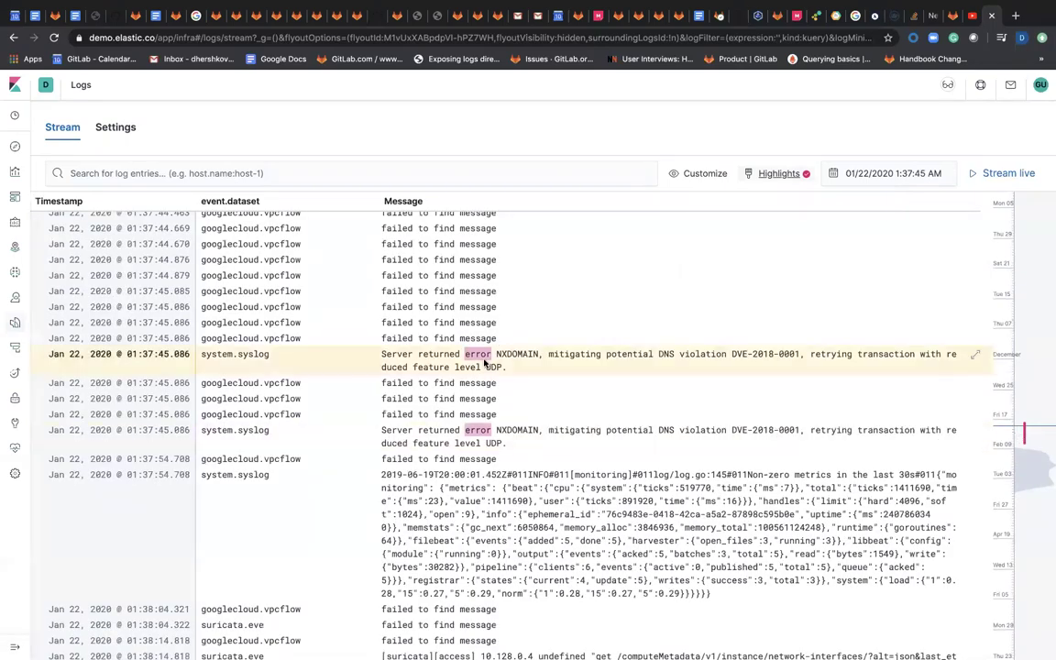
click(781, 174)
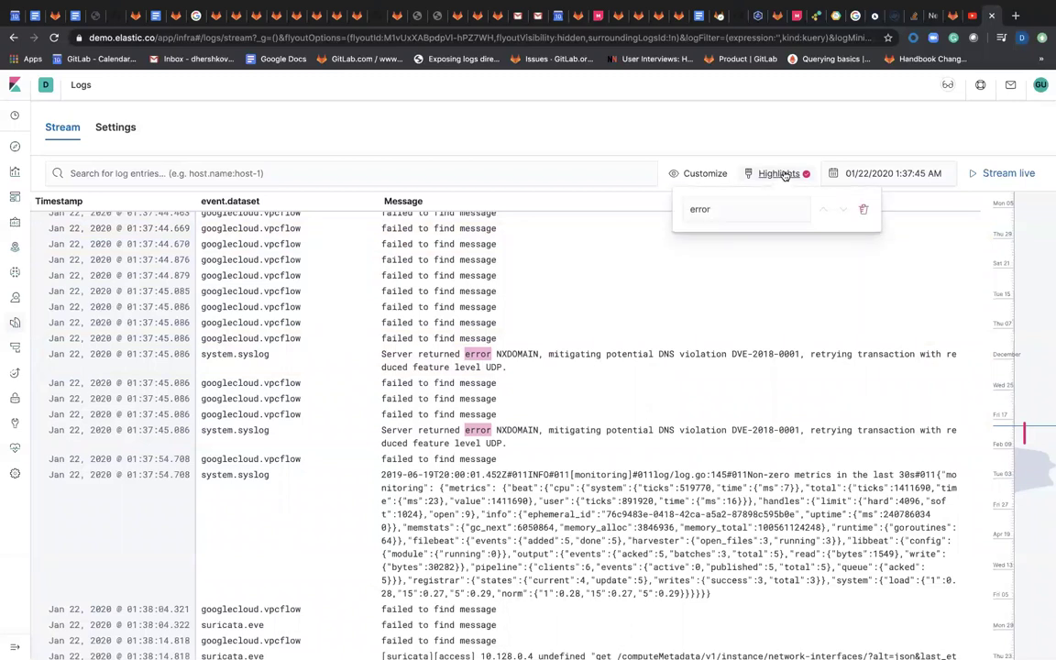
click(864, 212)
- Search the filter fields for "kub" and browse the suggested Kubernetes API server and container fields
click(302, 173)
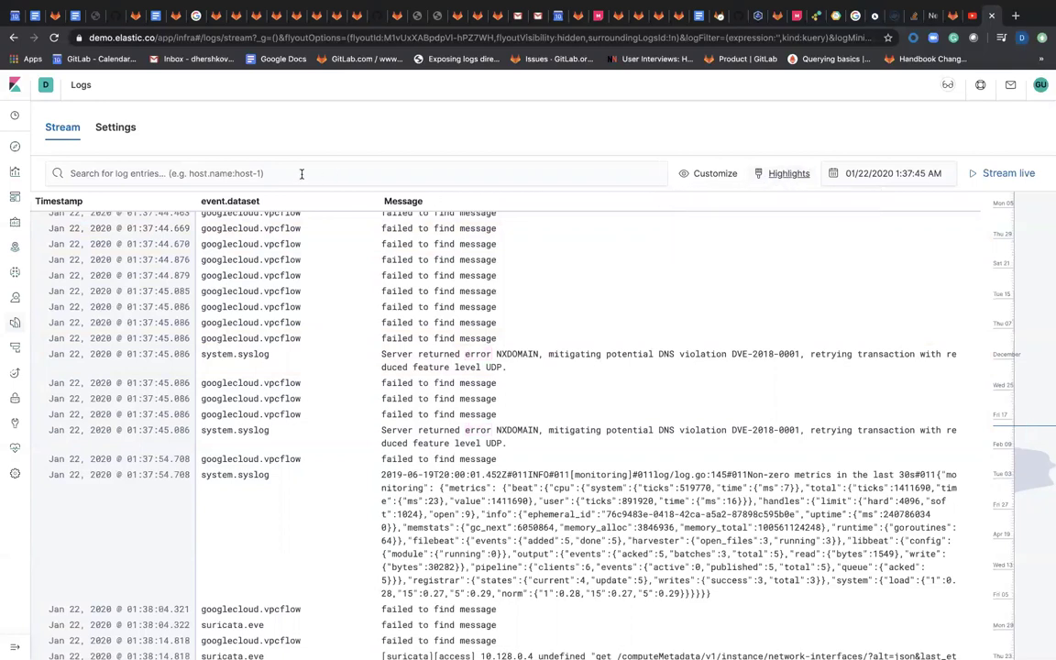
click(280, 173)
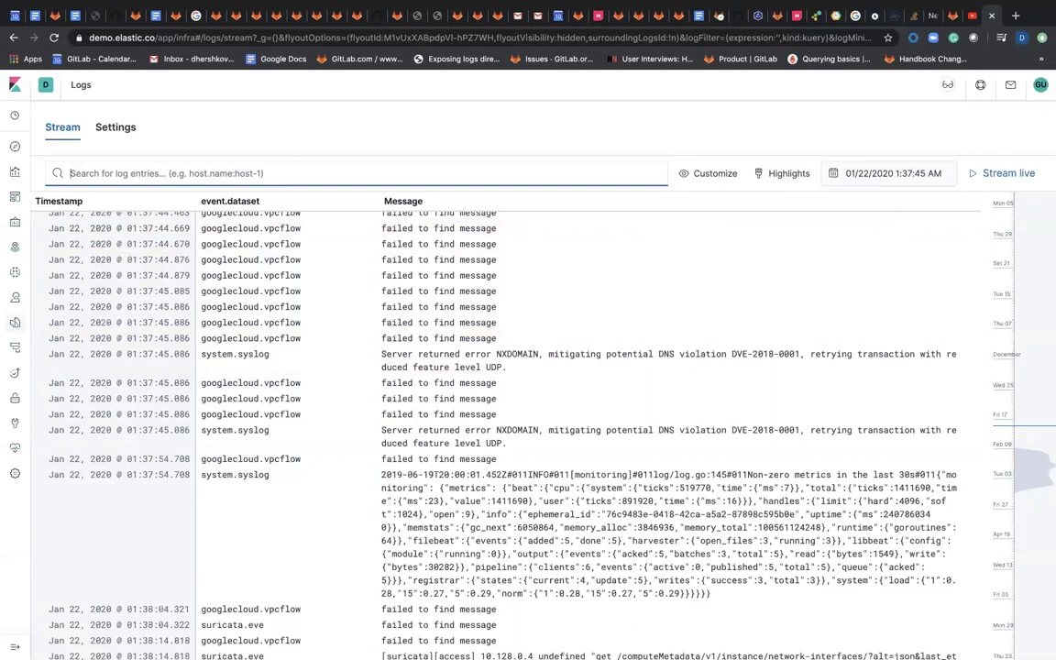
text(kub)
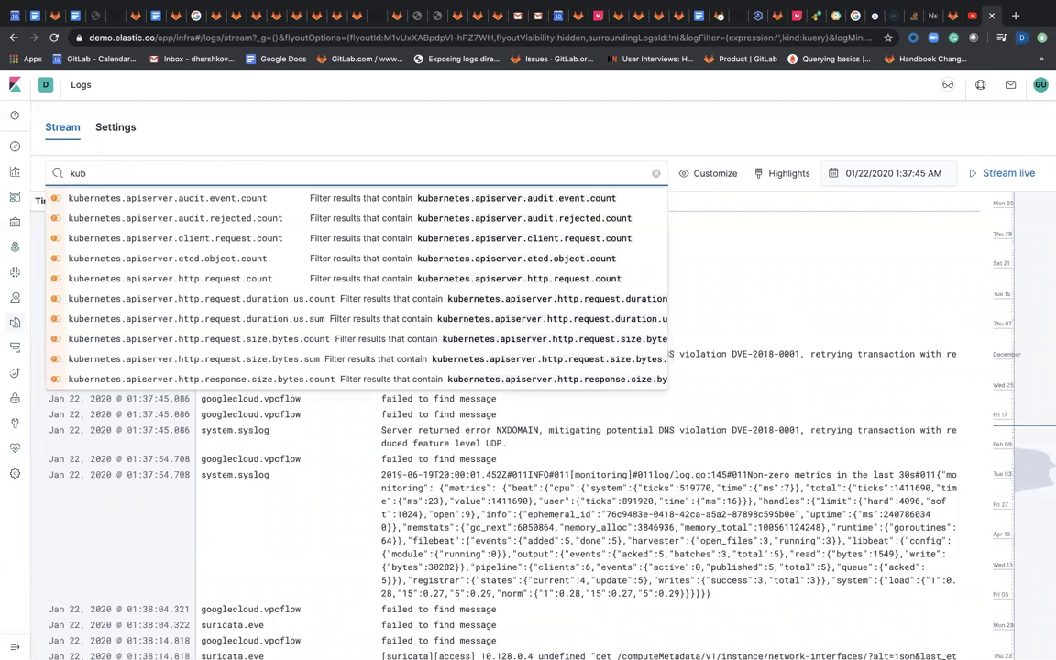
scroll(221, 276, down, 5)
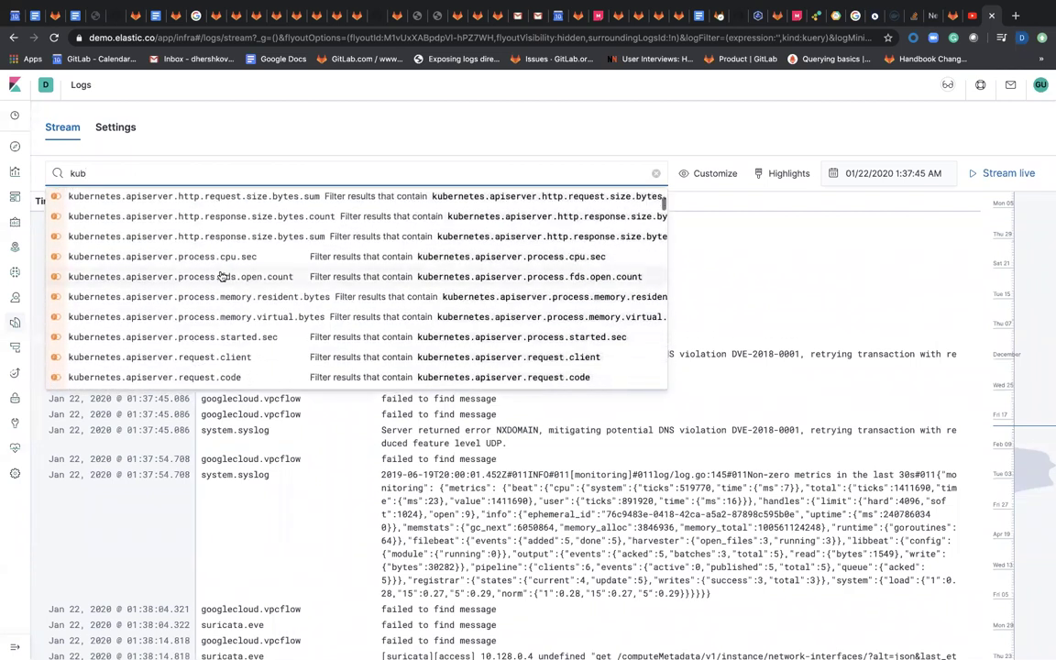
scroll(221, 276, down, 3)
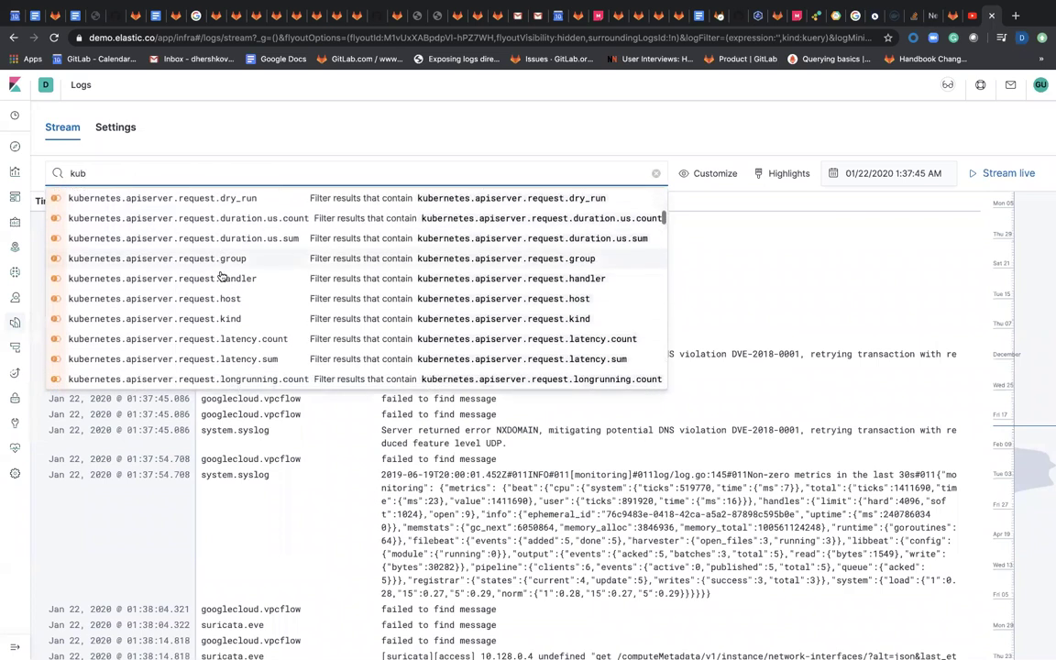
scroll(221, 276, down, 5)
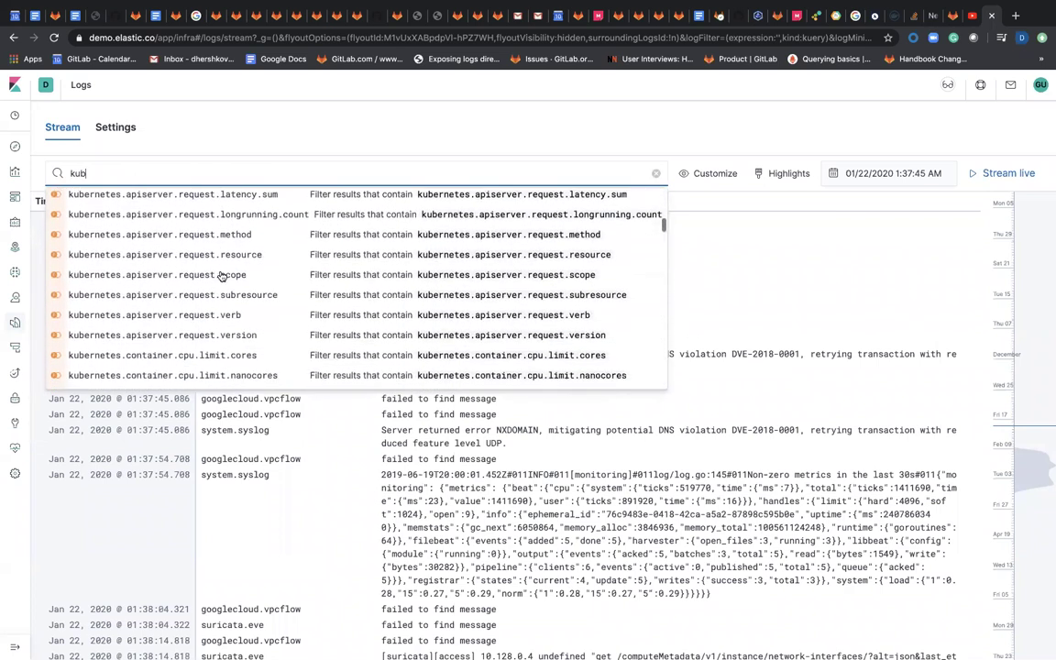
scroll(221, 276, down, 3)
scroll(221, 276, up, 1)
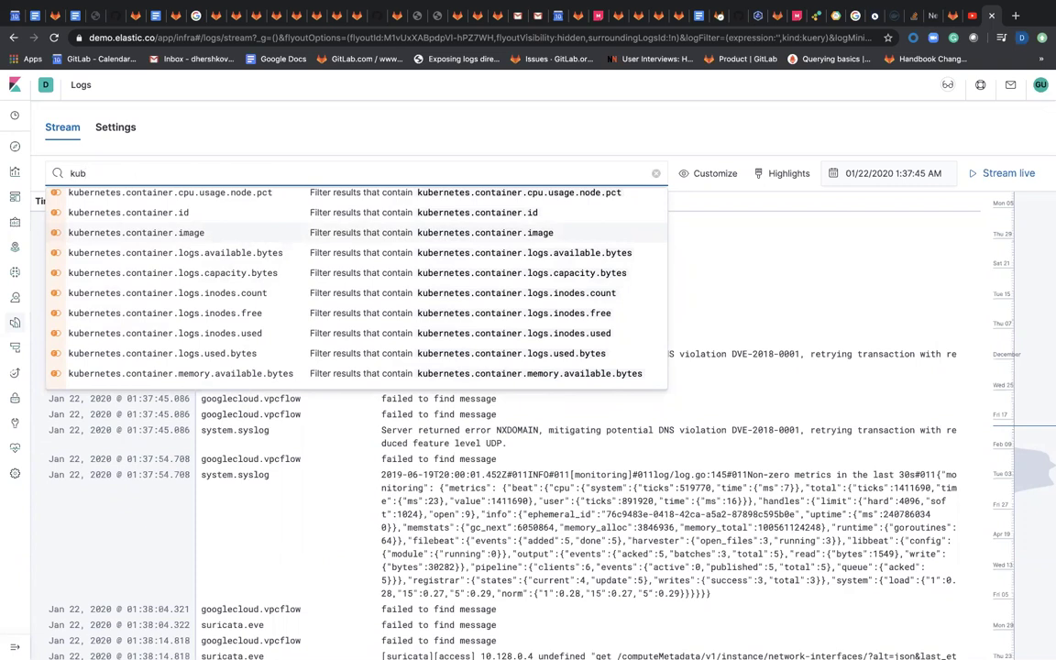
- Replace the search text with a filter on the kubernetes.namespace field using the equals operator
key(BackSpace)
key(BackSpace)
key(BackSpace)
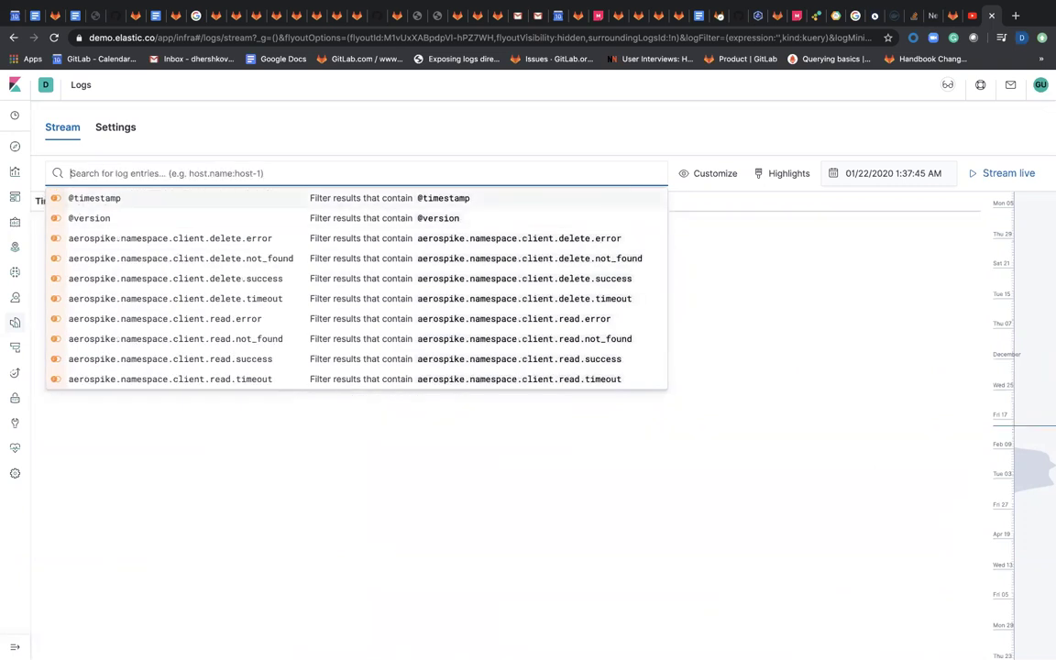
text(name)
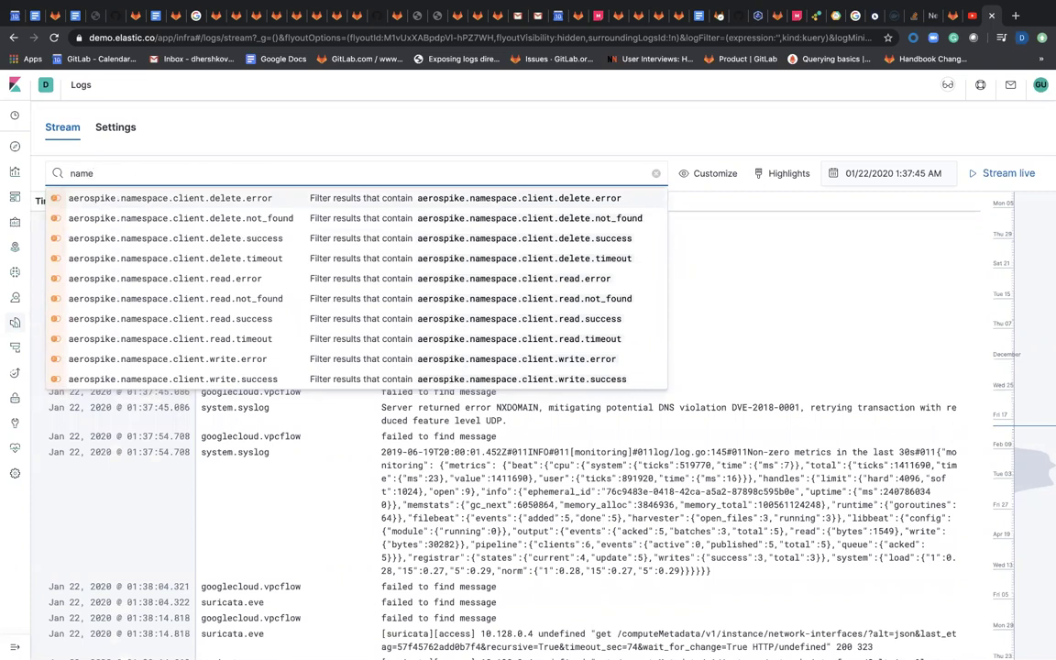
text(ku)
text(bernete)
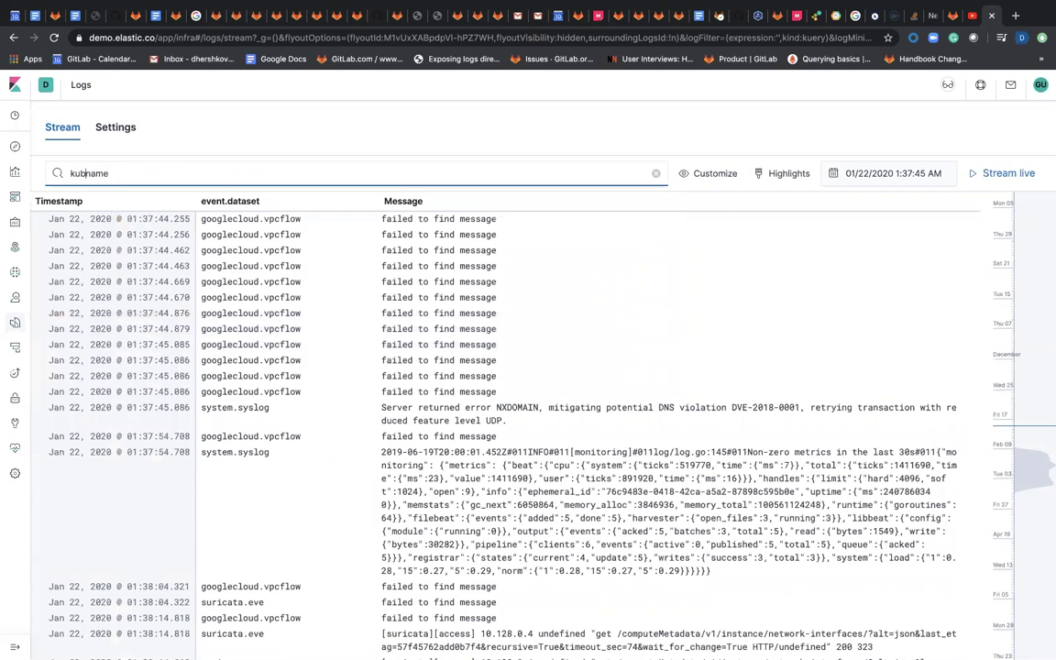
text(s.)
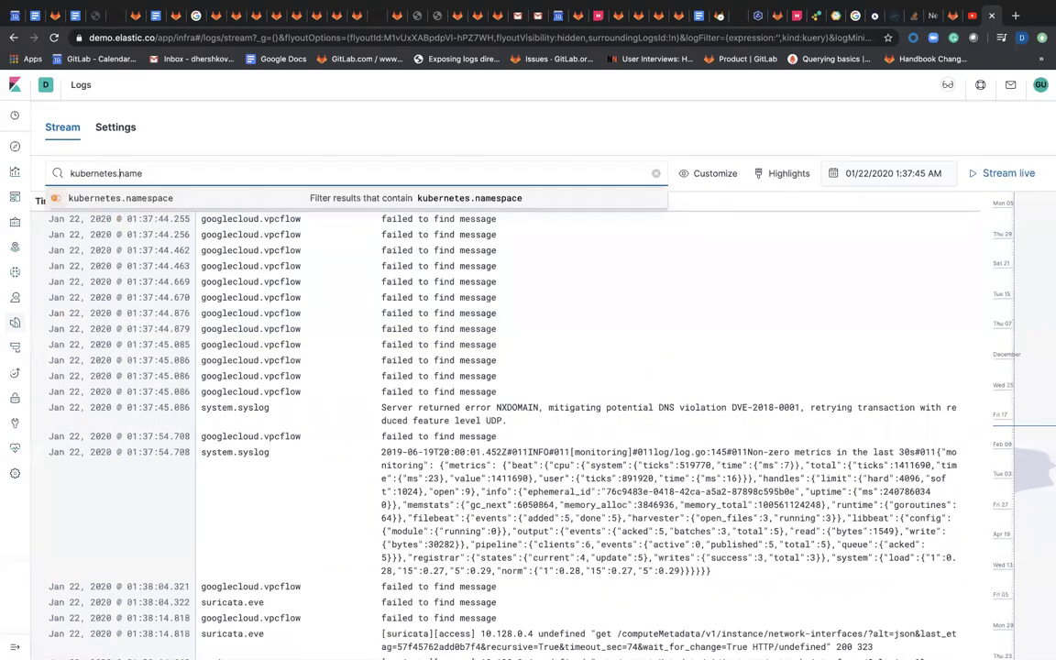
click(123, 201)
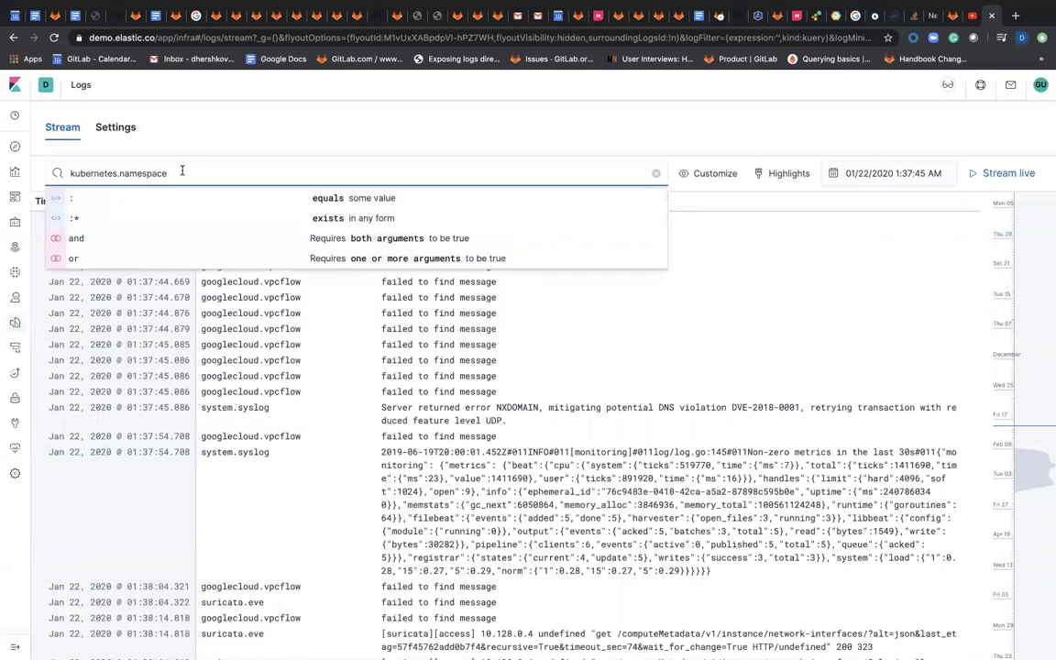
click(124, 197)
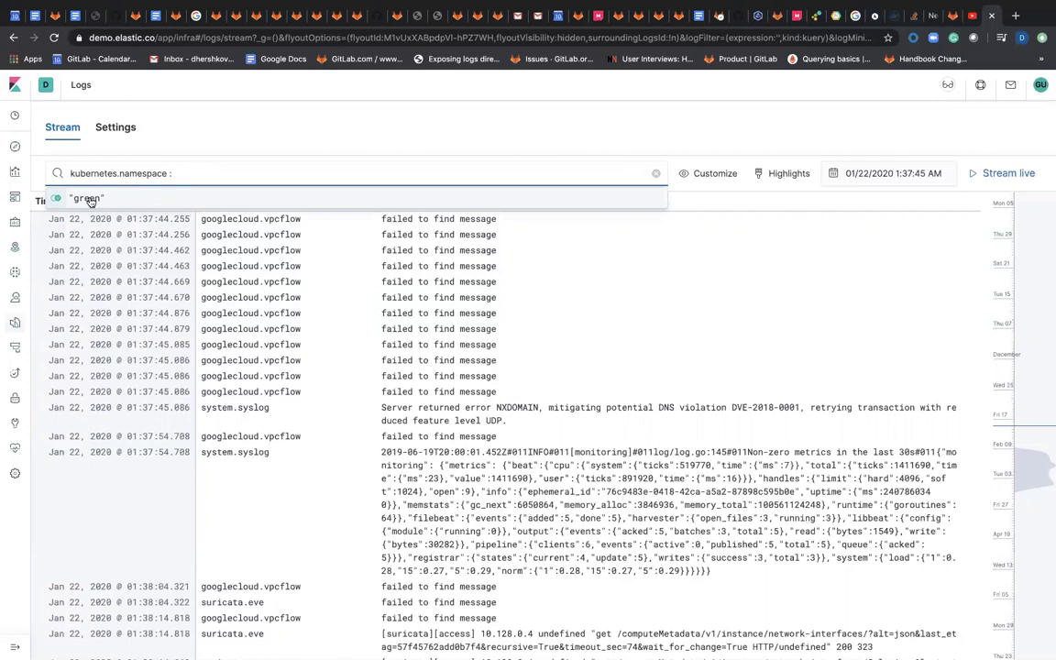
- Remove the unfinished kubernetes.namespace filter from the log search
double_click(151, 173)
key(BackSpace)
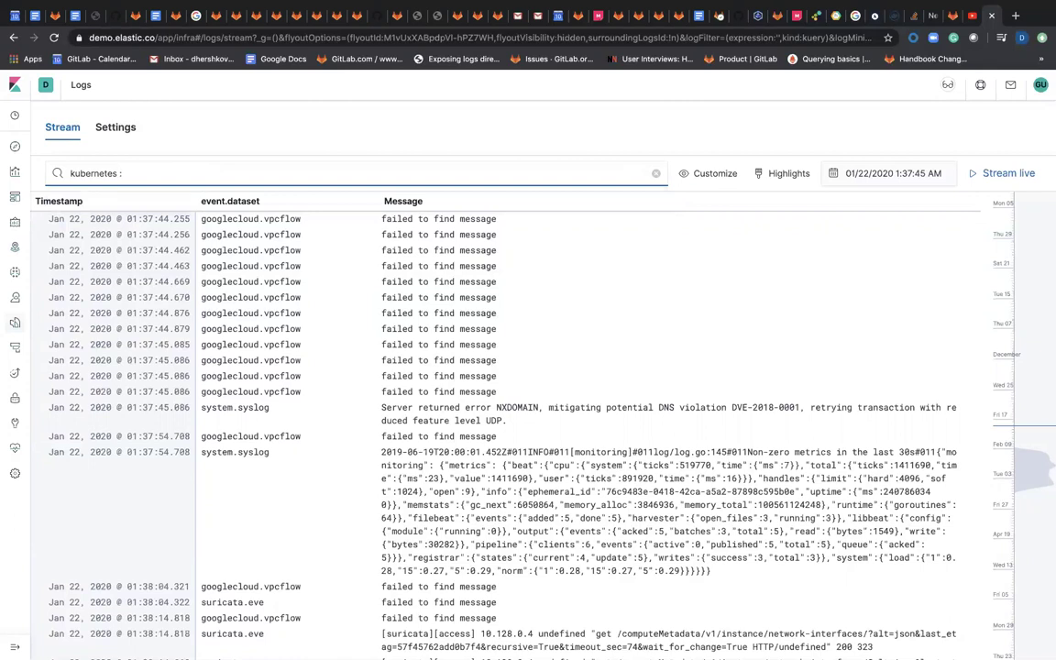
key(Delete)
key(Delete)
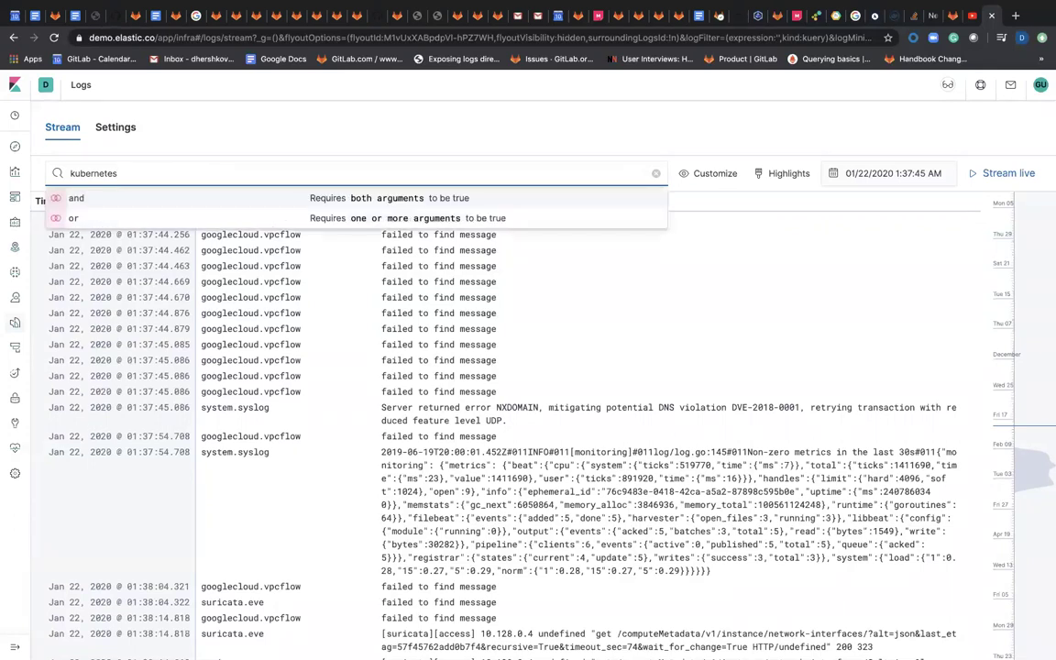
key(BackSpace)
key(BackSpace)
key(BackSpace)
key(BackSpace)
key(BackSpace)
key(BackSpace)
key(BackSpace)
key(BackSpace)
key(BackSpace)
key(BackSpace)
key(BackSpace)
key(Escape)
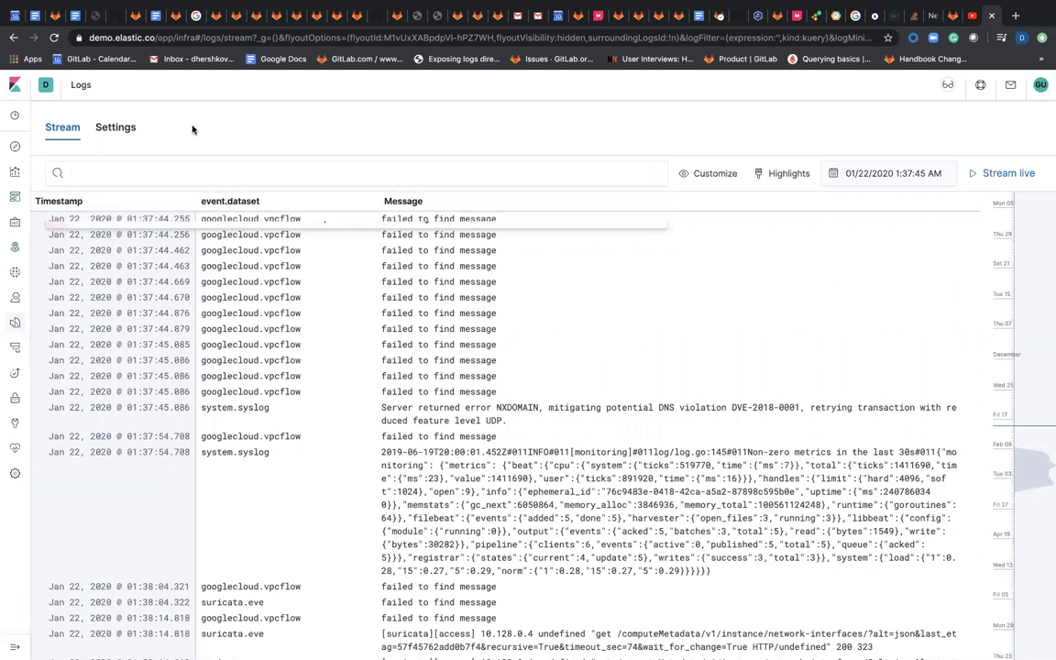
click(95, 169)
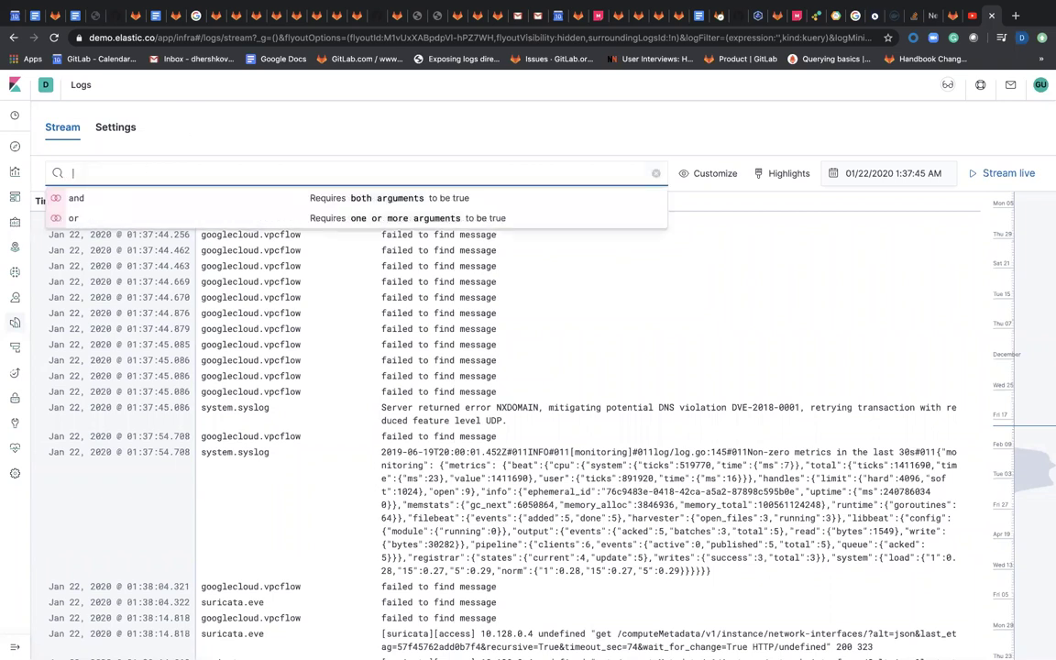
text(kubre)
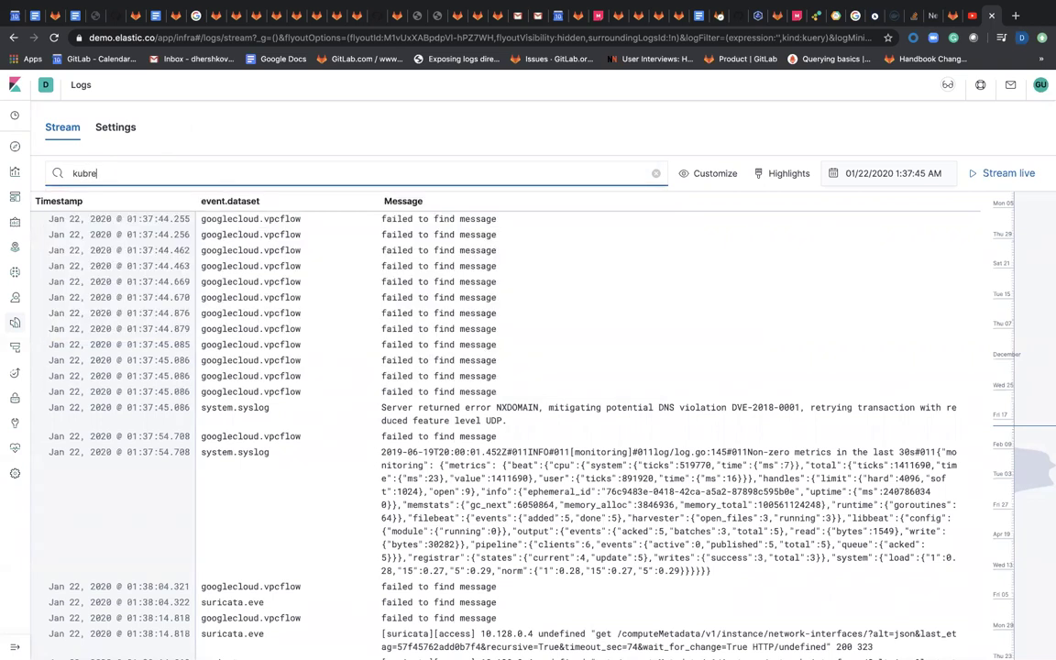
key(BackSpace)
key(BackSpace)
key(BackSpace)
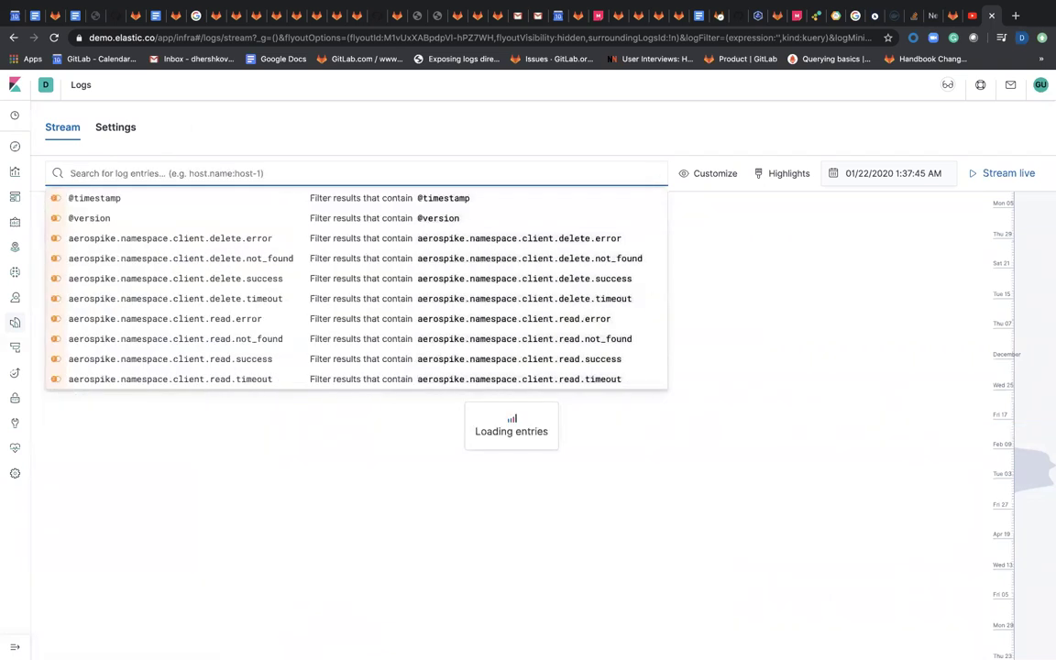
- Find the pod fields with "pod." and filter kubernetes.pod.name to equal "nginx-system-green-deployment-88ff9495c-bvddw"
text(pod.)
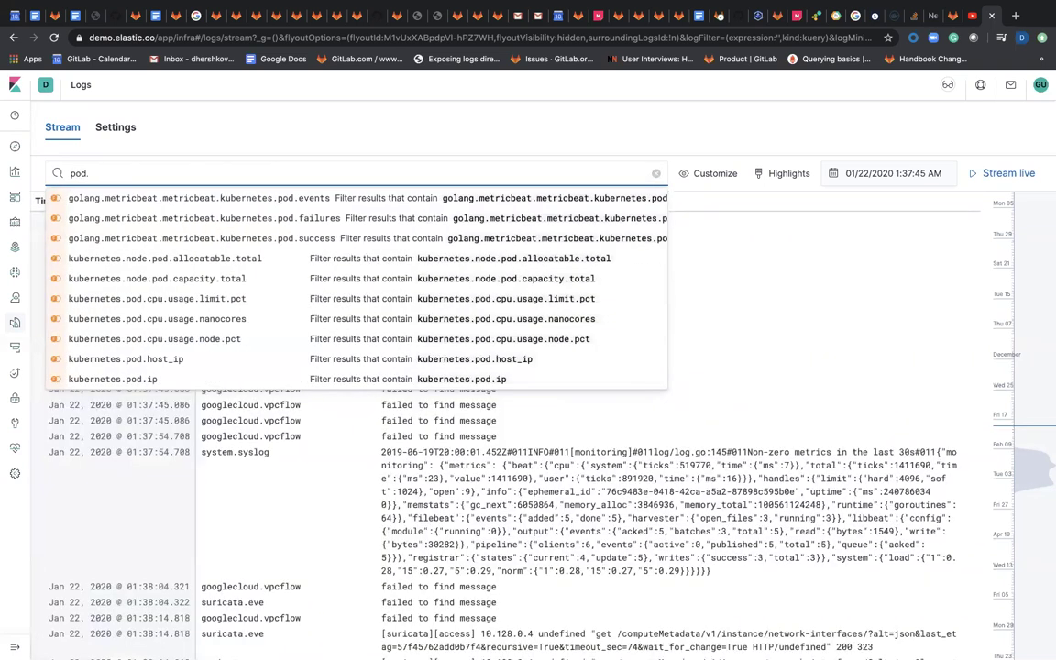
scroll(131, 325, down, 3)
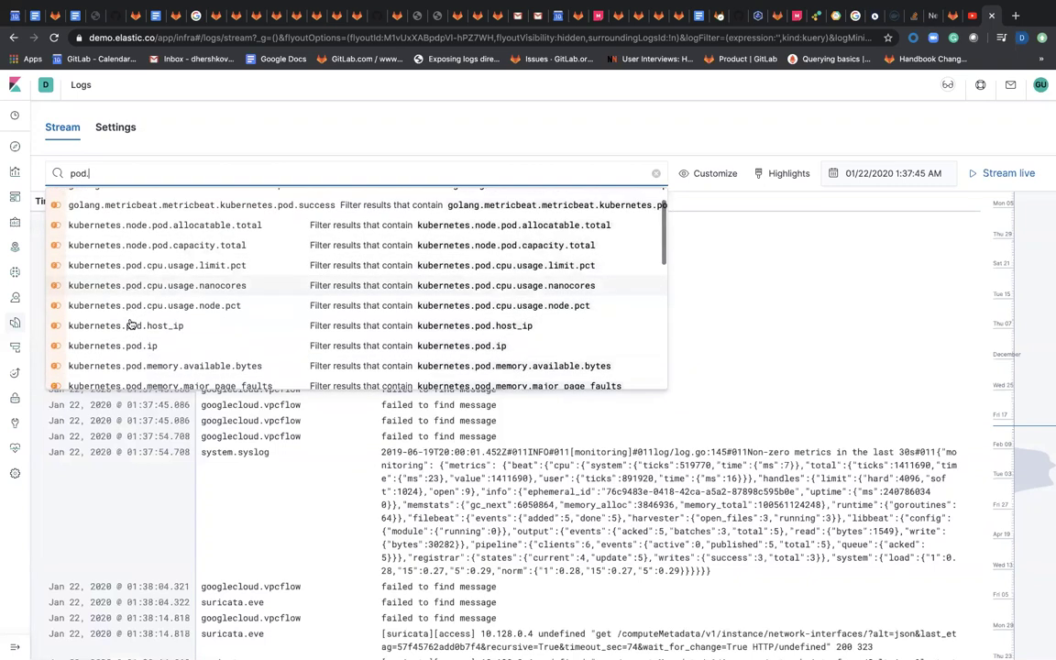
scroll(131, 325, down, 5)
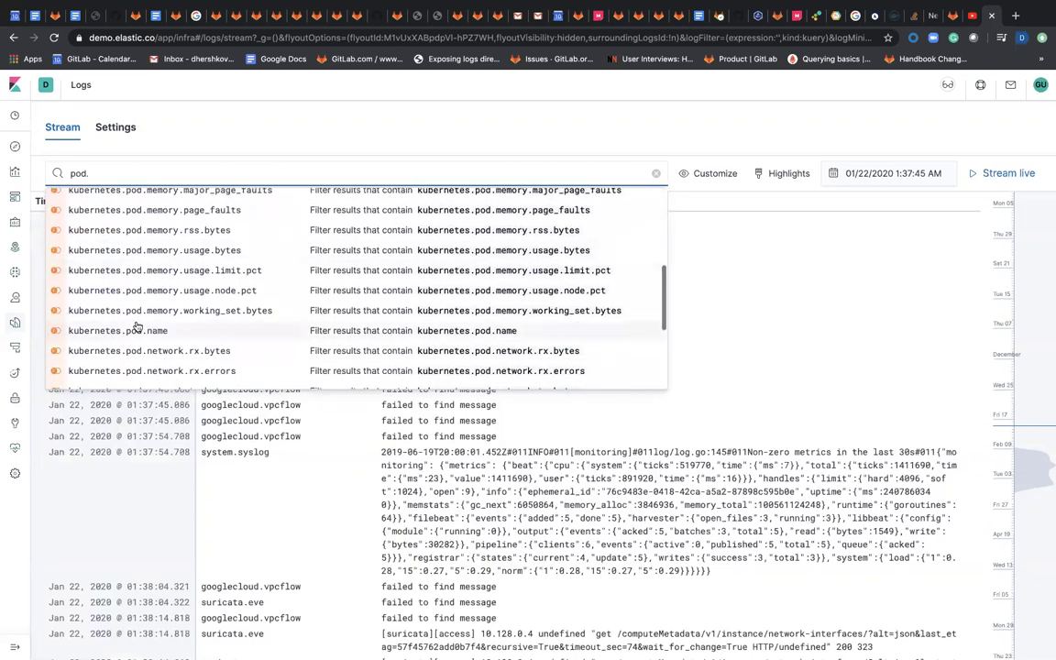
click(150, 331)
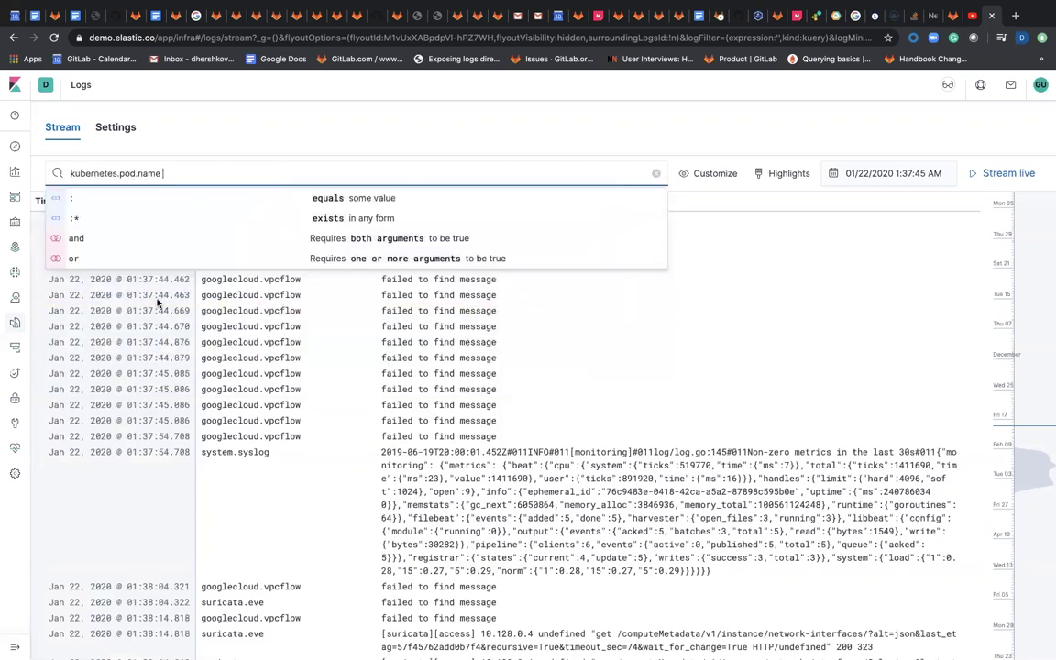
click(157, 203)
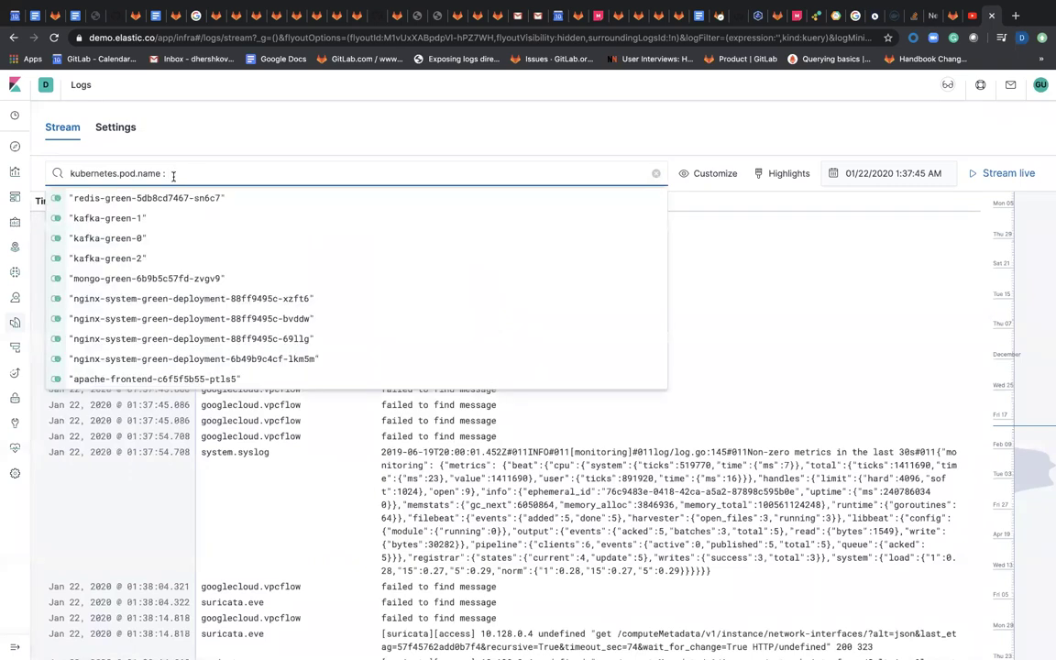
click(135, 321)
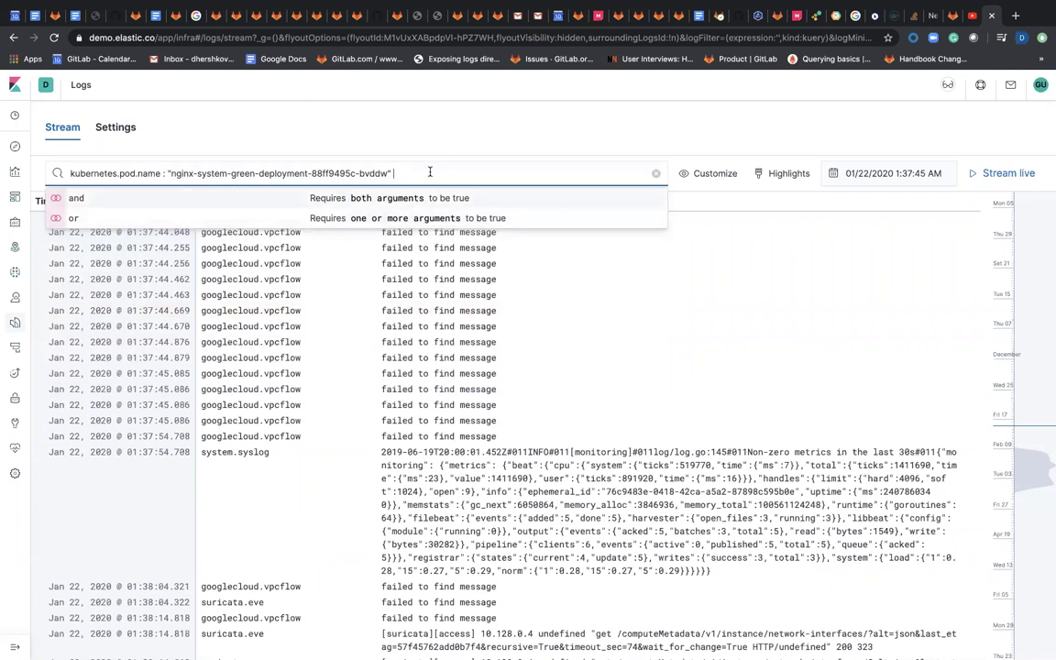
- Start an additional "and" condition, remove it again, and apply the pod name filter to the log stream
text(and)
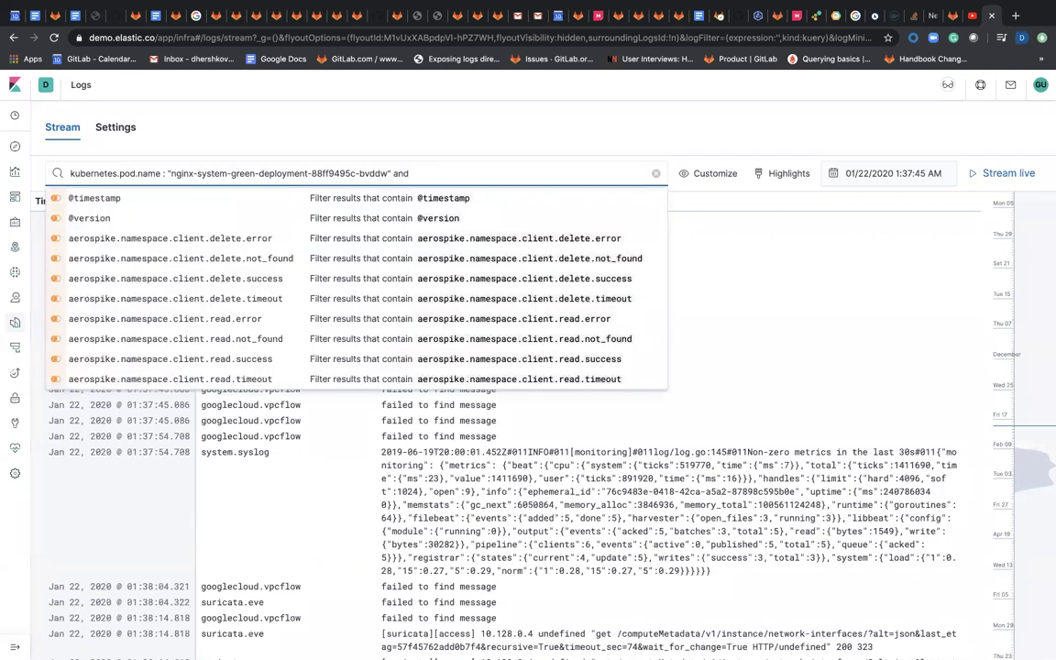
key(BackSpace)
key(BackSpace)
key(BackSpace)
key(BackSpace)
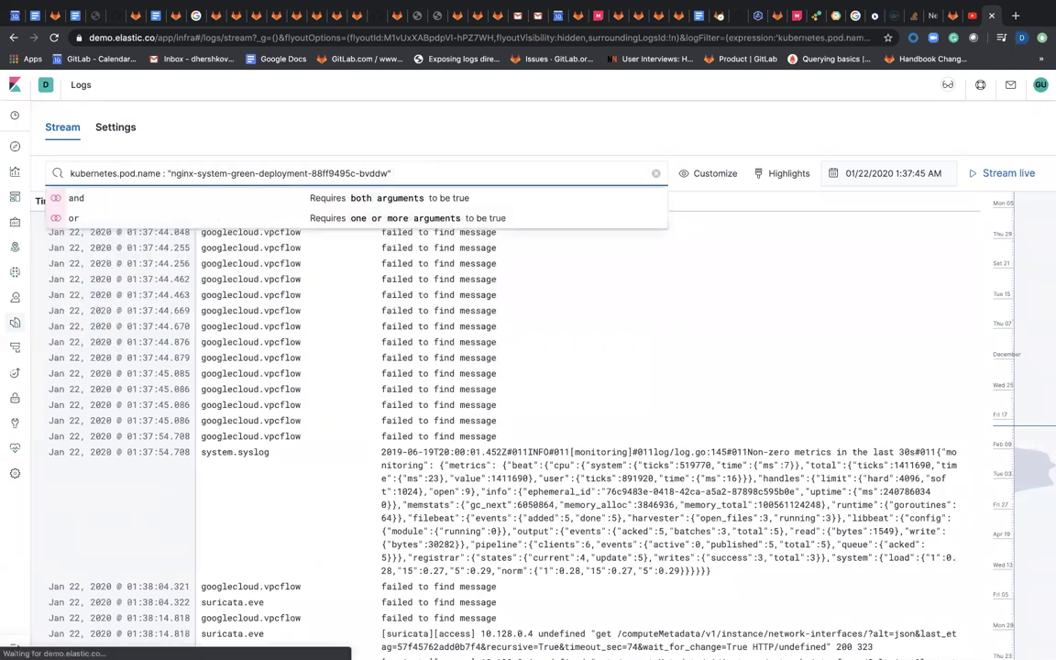
key(Return)
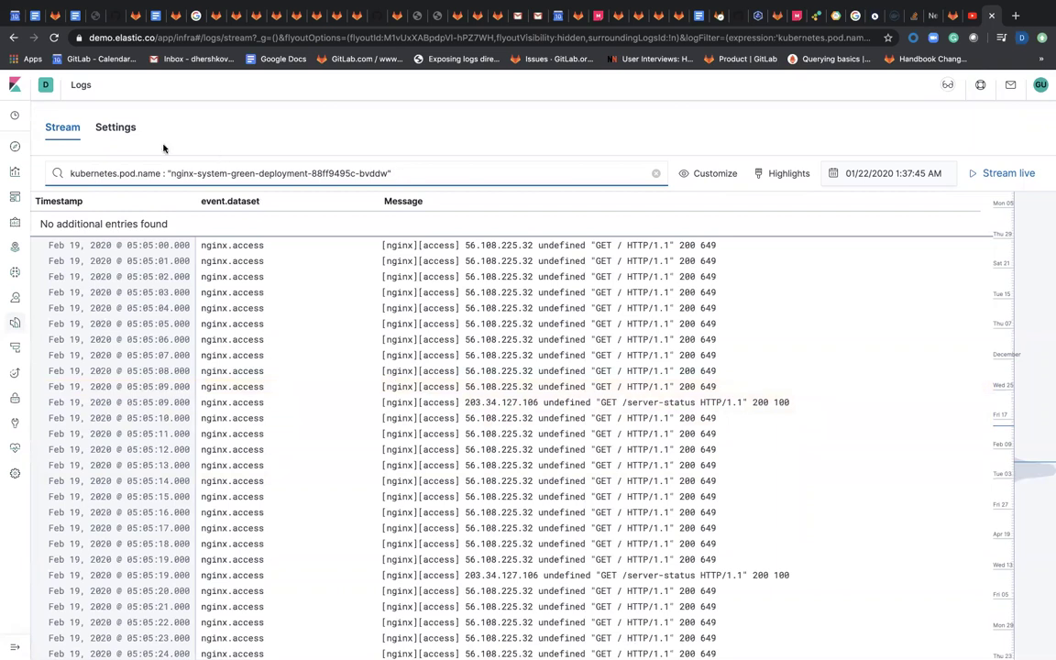
- Open the Logs settings and examine the source name, index patterns, field mappings and log columns
click(112, 129)
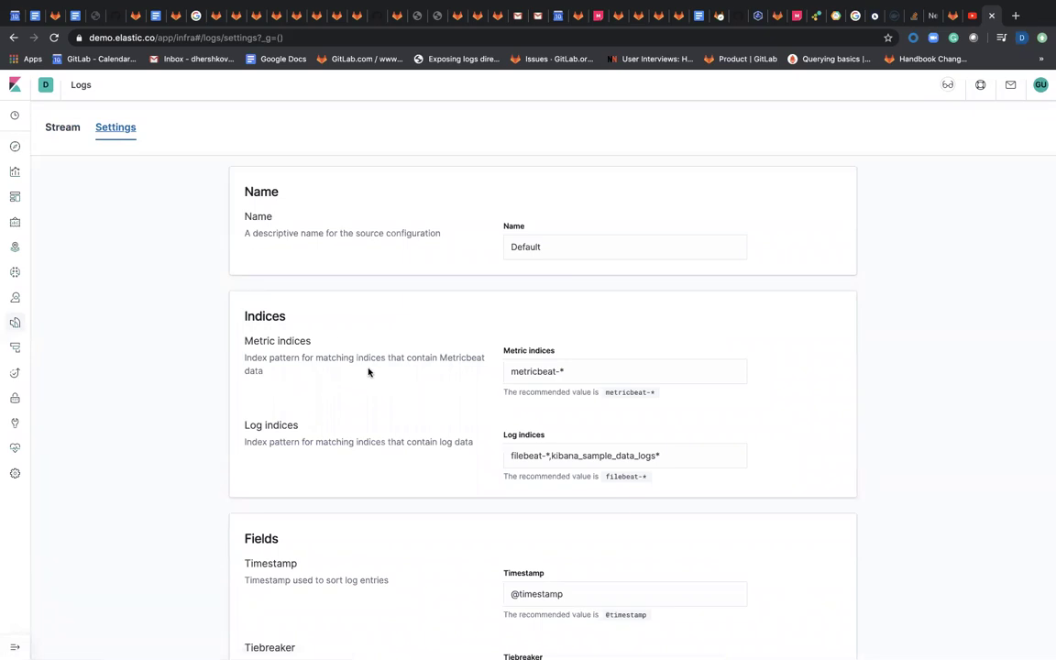
scroll(369, 371, down, 1)
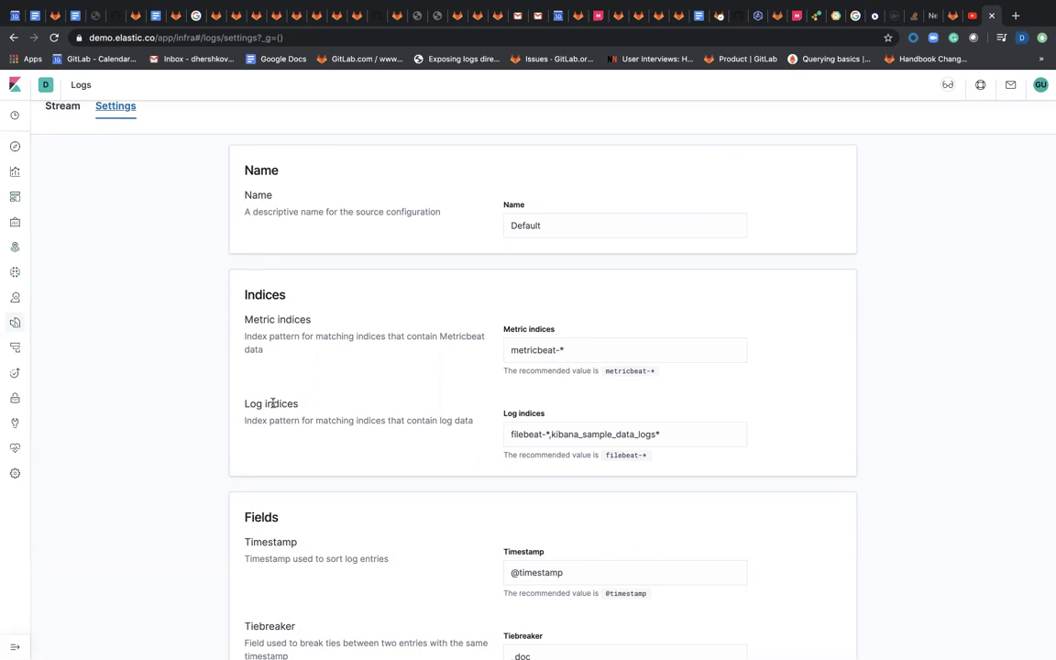
scroll(137, 308, up, 2)
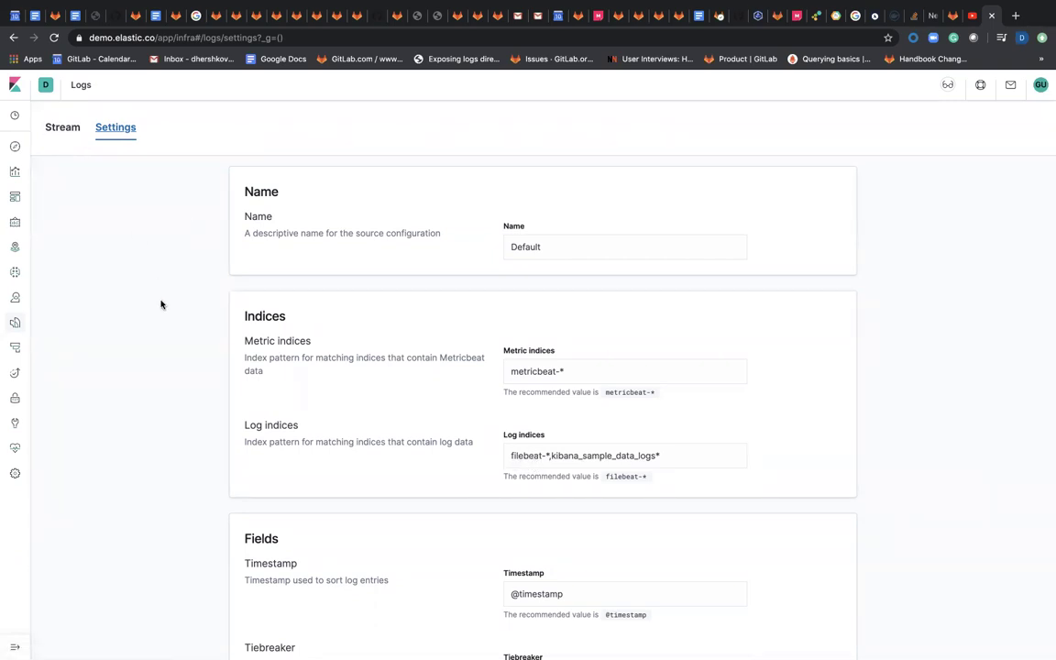
scroll(161, 304, down, 3)
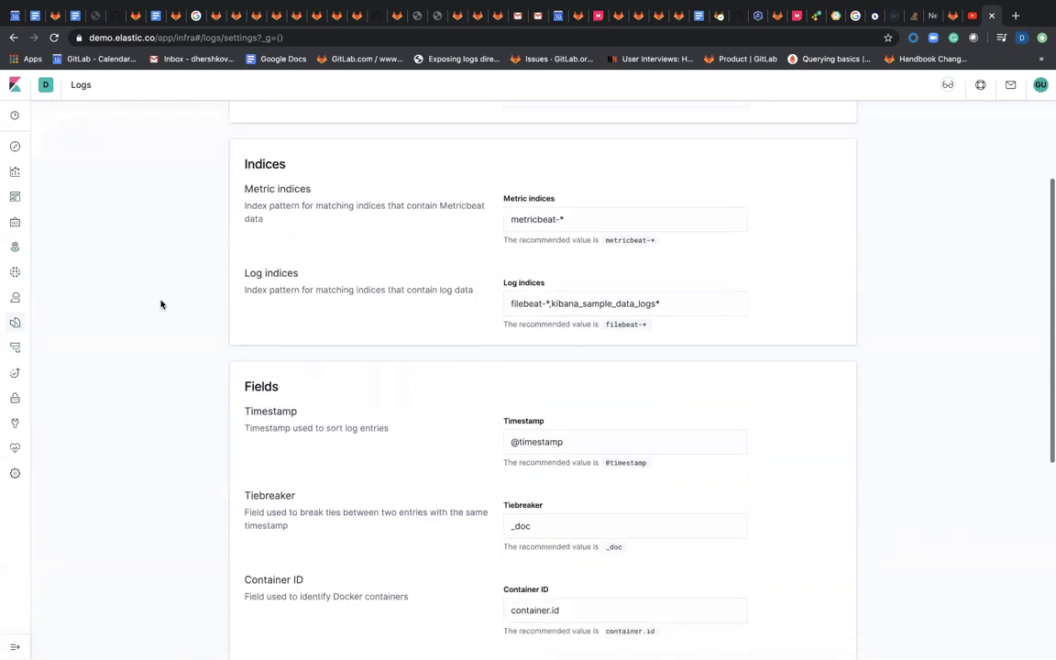
scroll(431, 441, down, 2)
scroll(433, 441, down, 5)
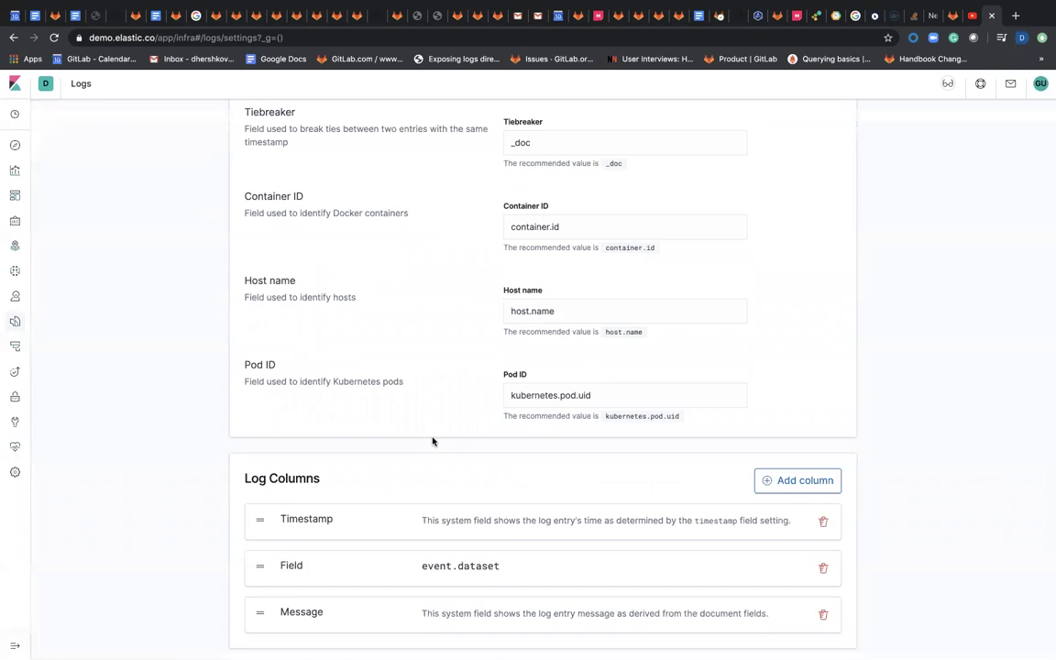
- Look over the fields available for a new log column and remove the event.dataset column
click(798, 483)
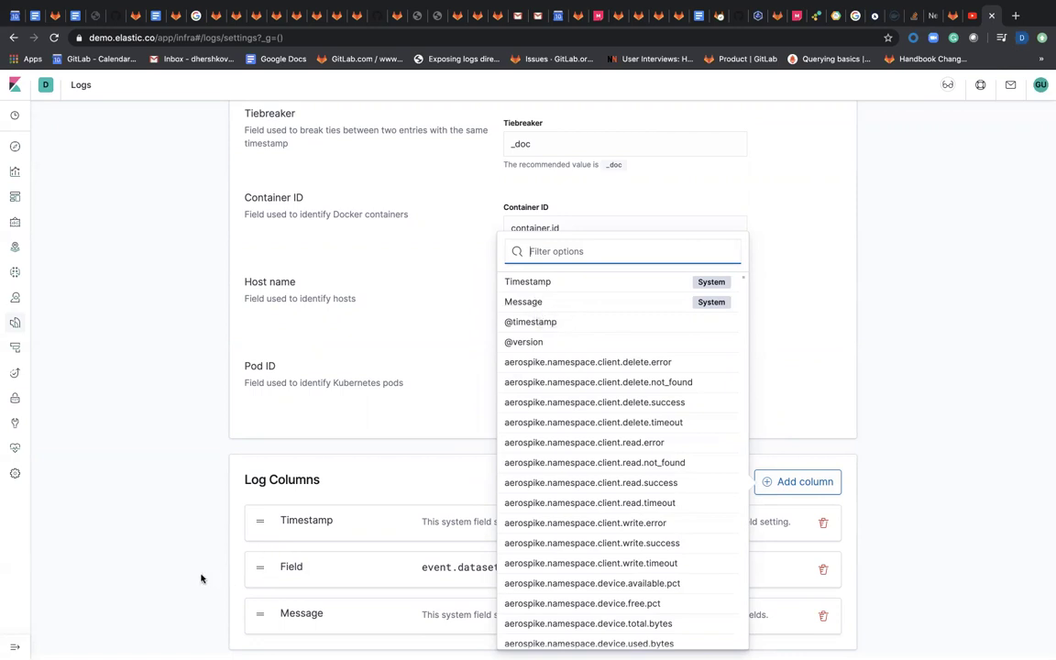
click(824, 575)
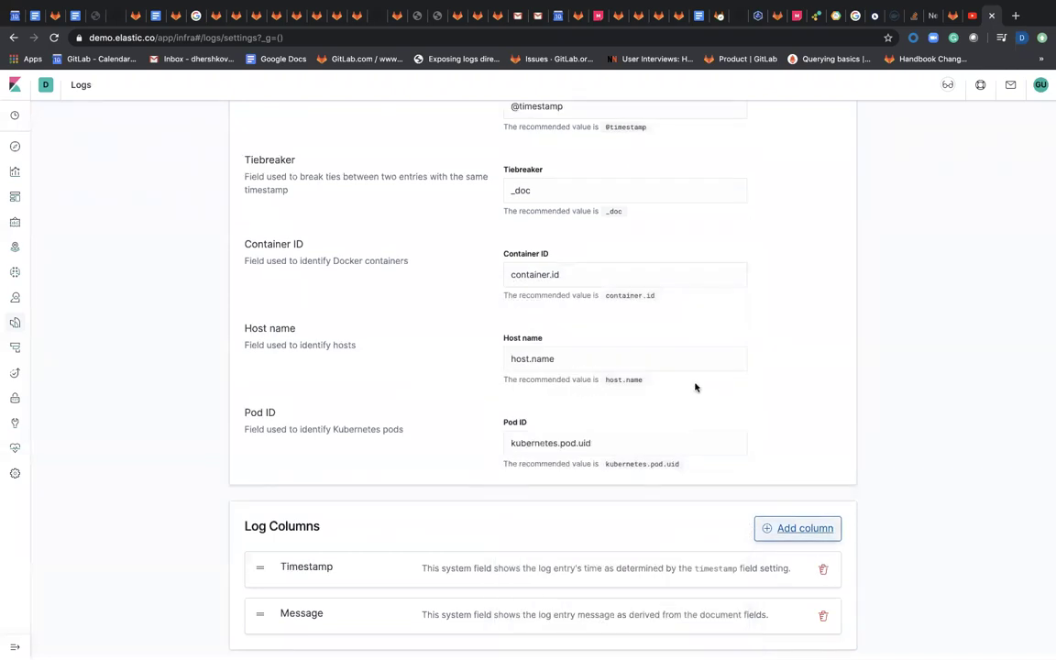
scroll(575, 366, up, 3)
scroll(575, 366, up, 3)
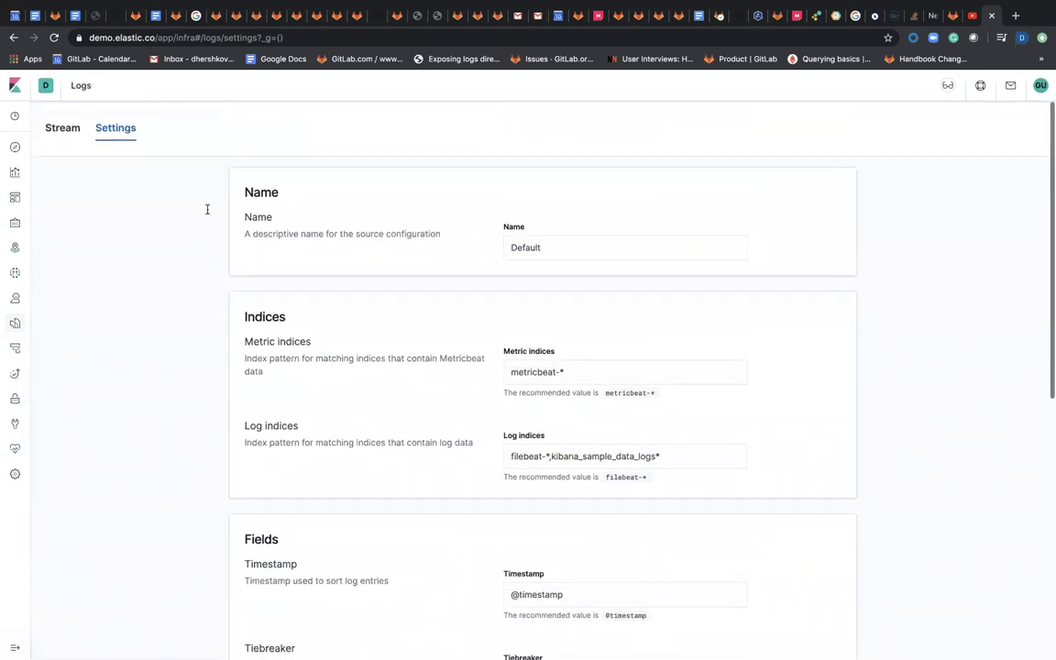
- Return to the log stream and discard the unsaved settings changes, after first cancelling the exit to recheck the settings
click(73, 134)
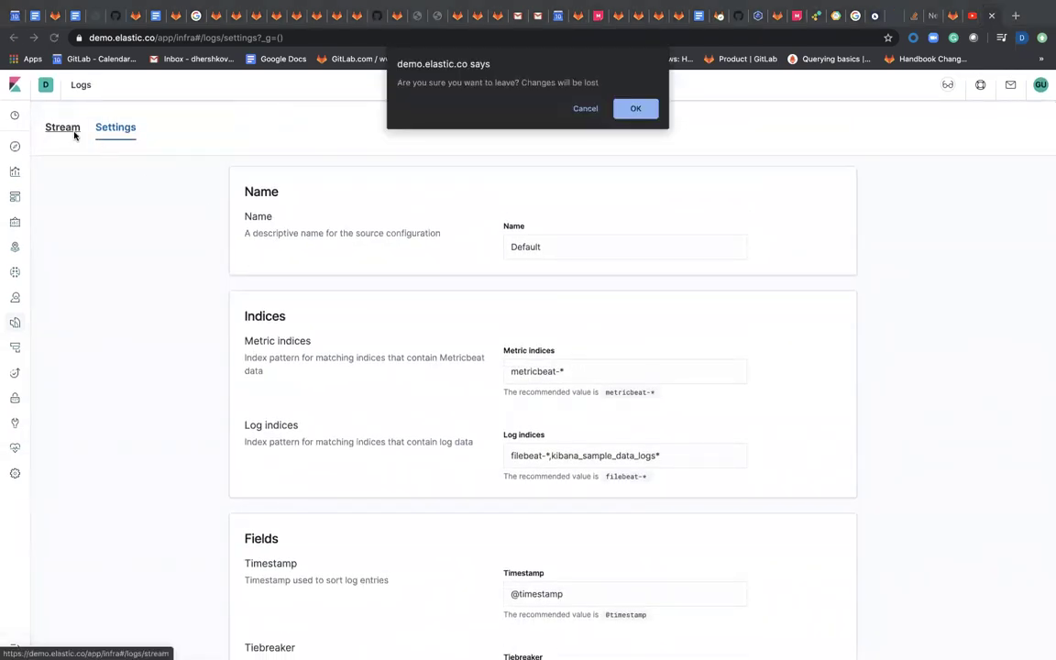
click(585, 108)
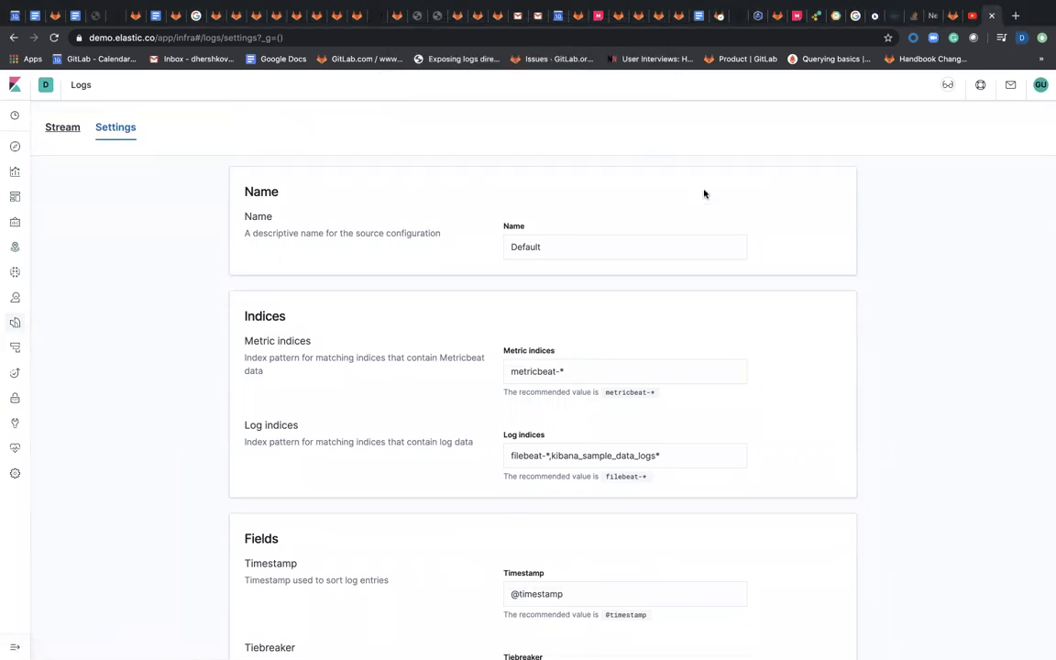
scroll(702, 194, down, 5)
scroll(704, 193, up, 5)
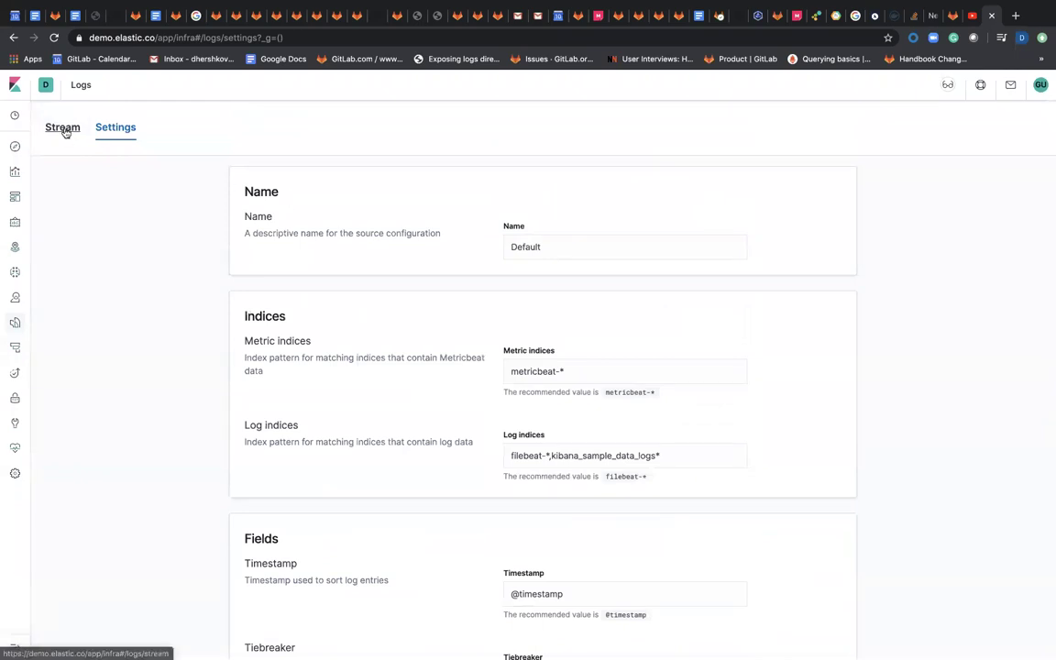
click(64, 132)
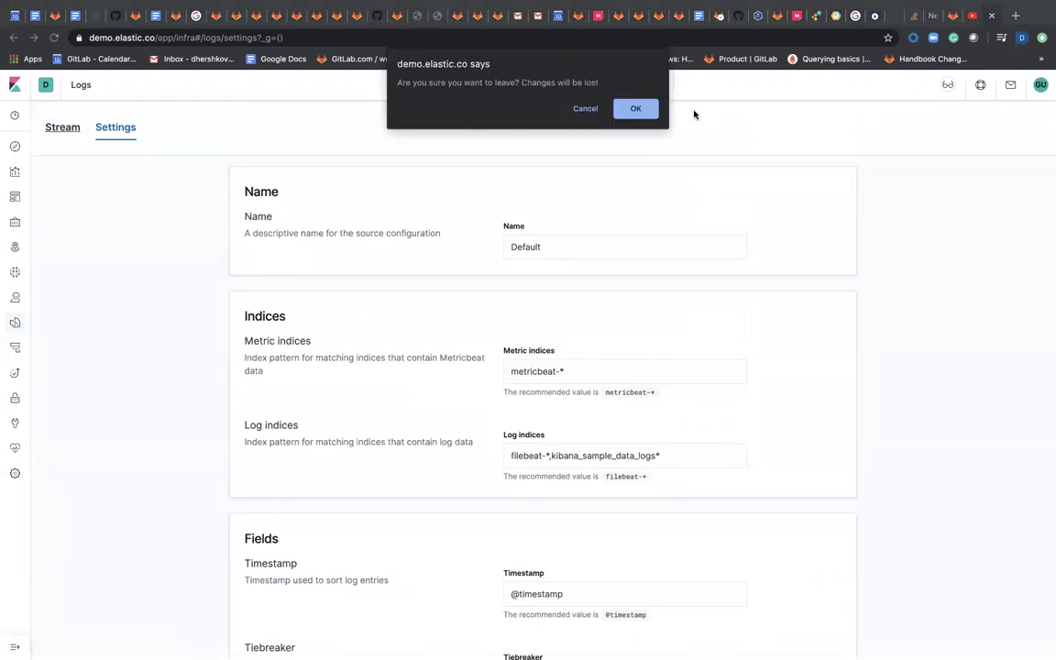
click(638, 113)
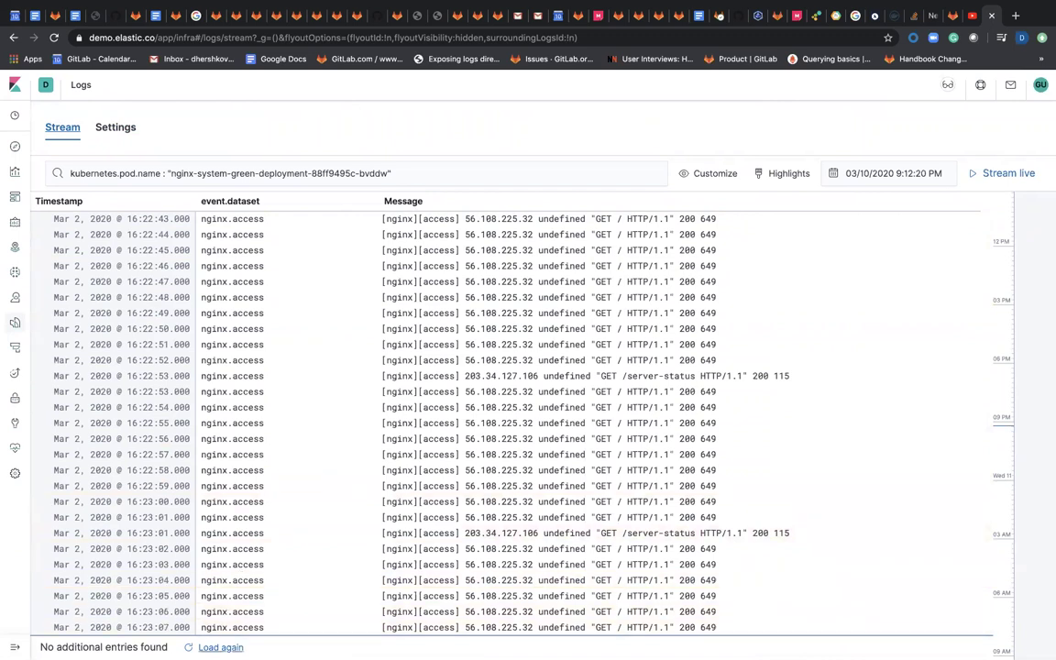
- Load the latest entries again and browse back to the server-status request at 16:22:40 on Mar 2, 2020
click(220, 647)
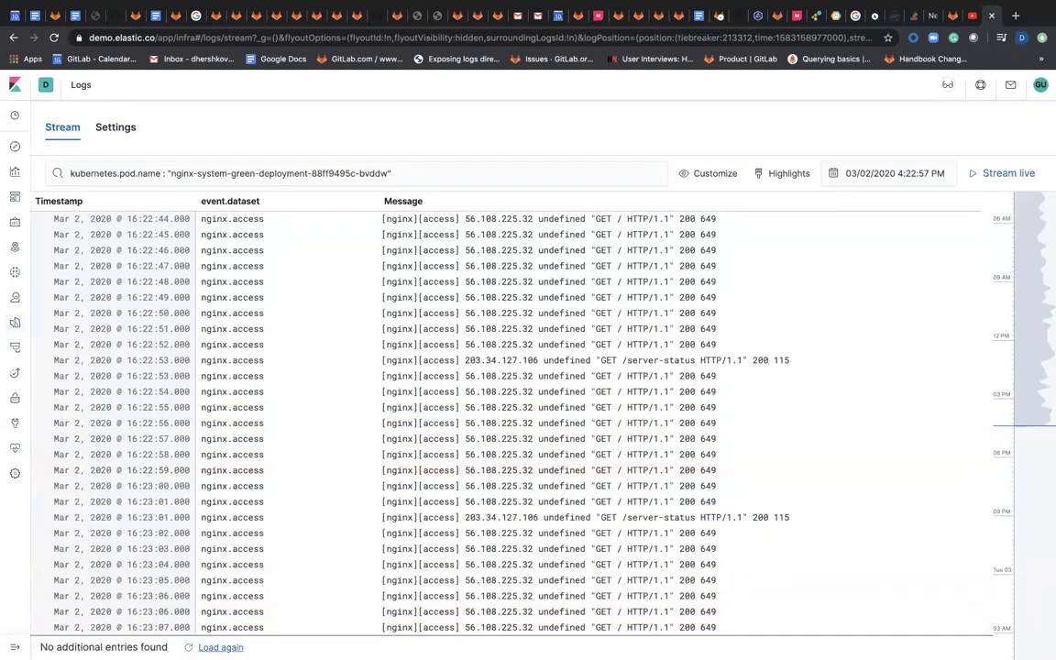
scroll(395, 441, up, 1)
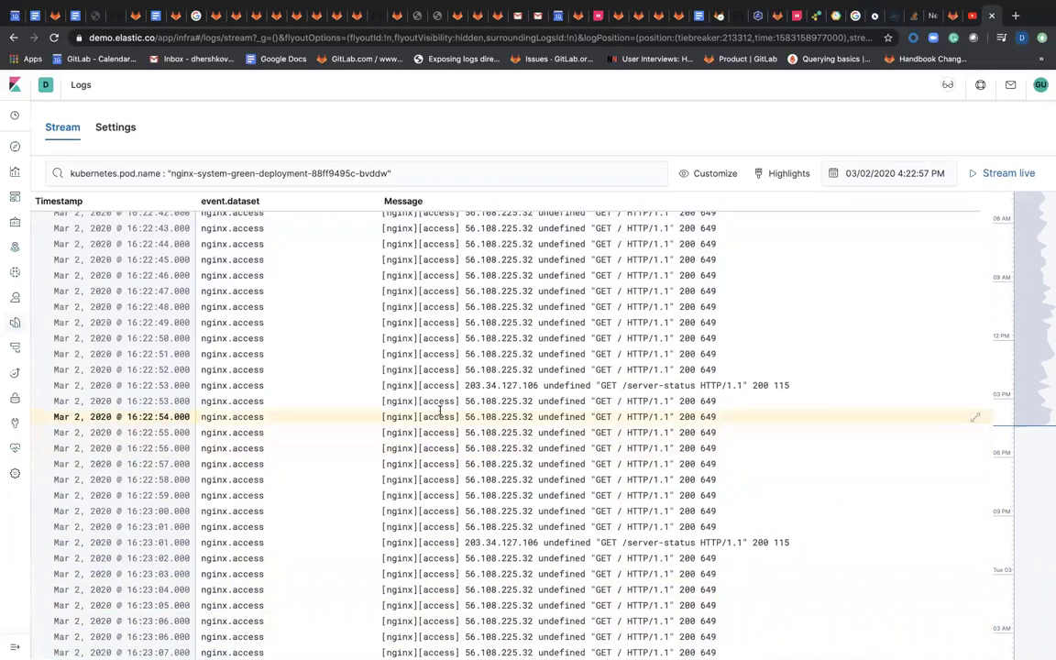
scroll(440, 410, up, 5)
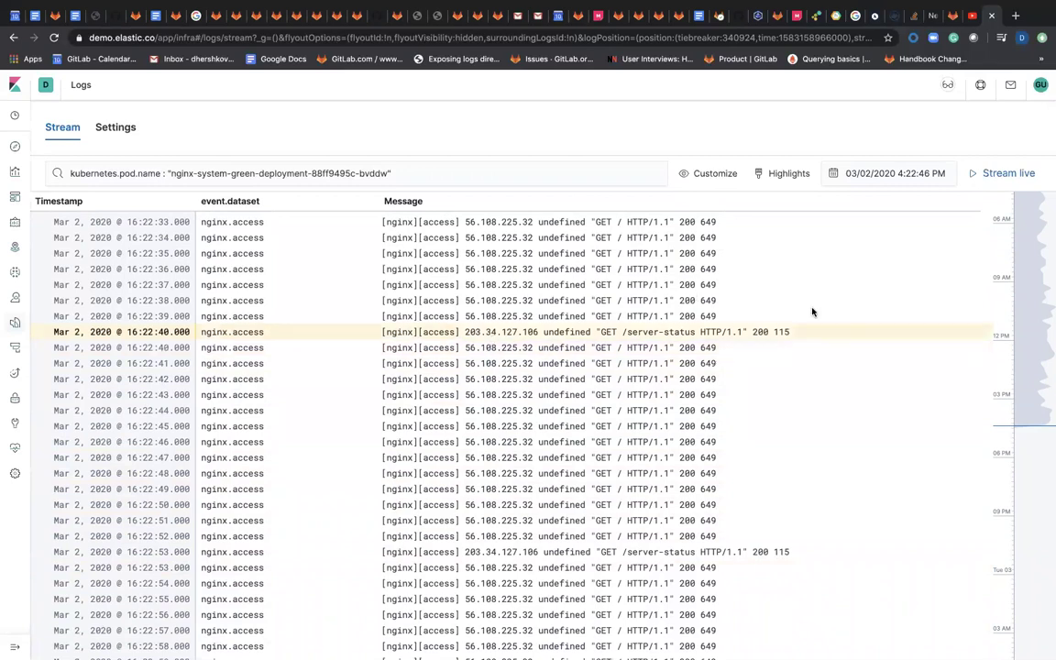
- Open the details of the nginx server-status event at 16:22:40, review its actions, and go to the Uptime overview
click(978, 331)
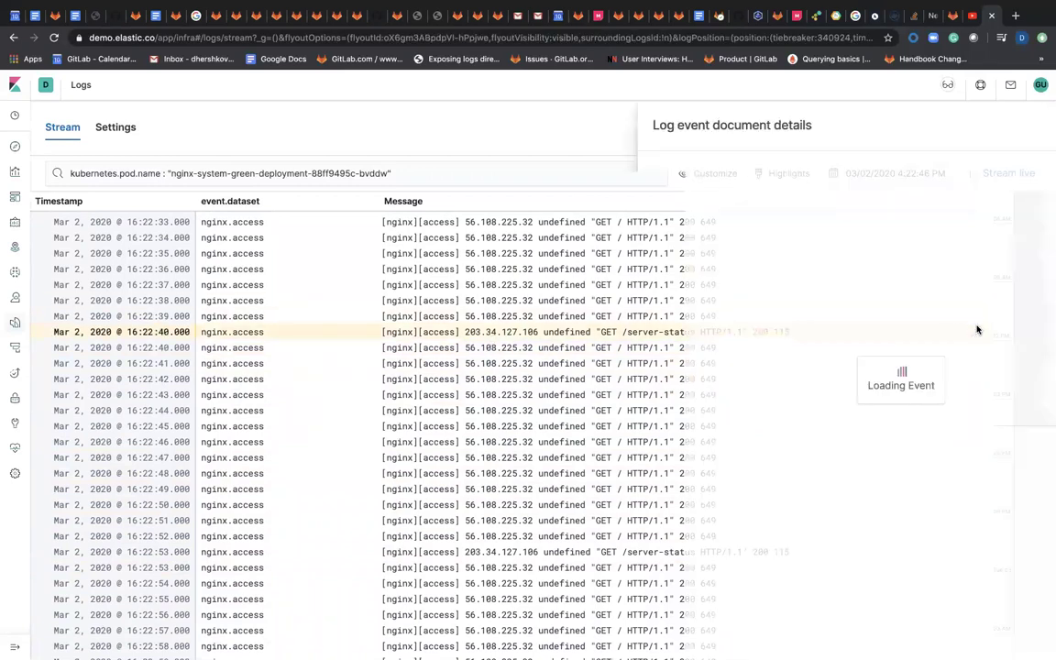
click(1005, 131)
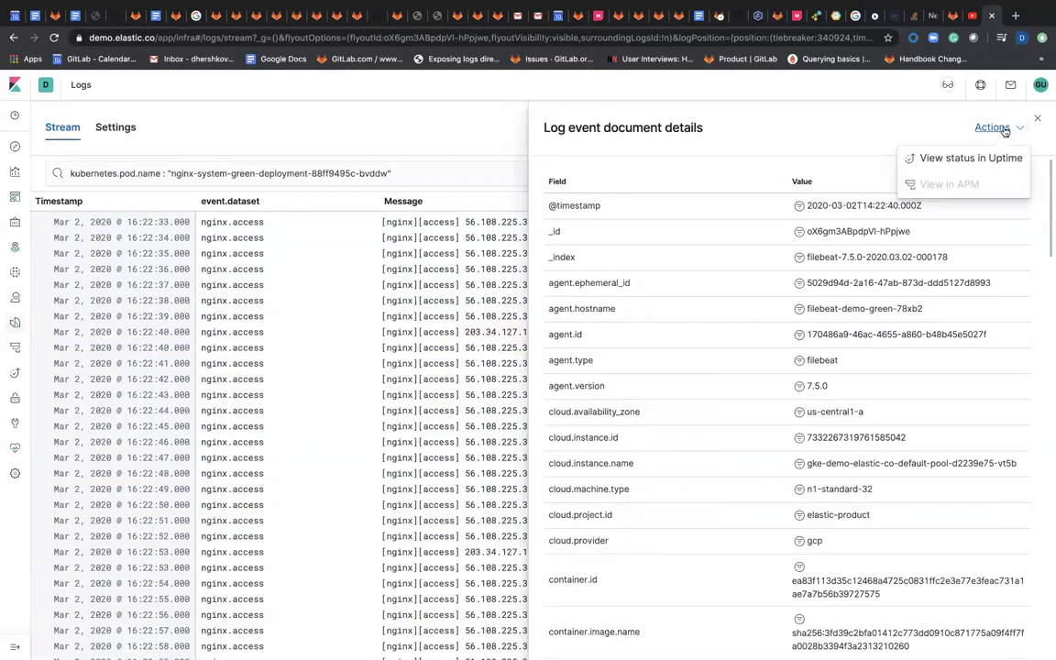
click(446, 337)
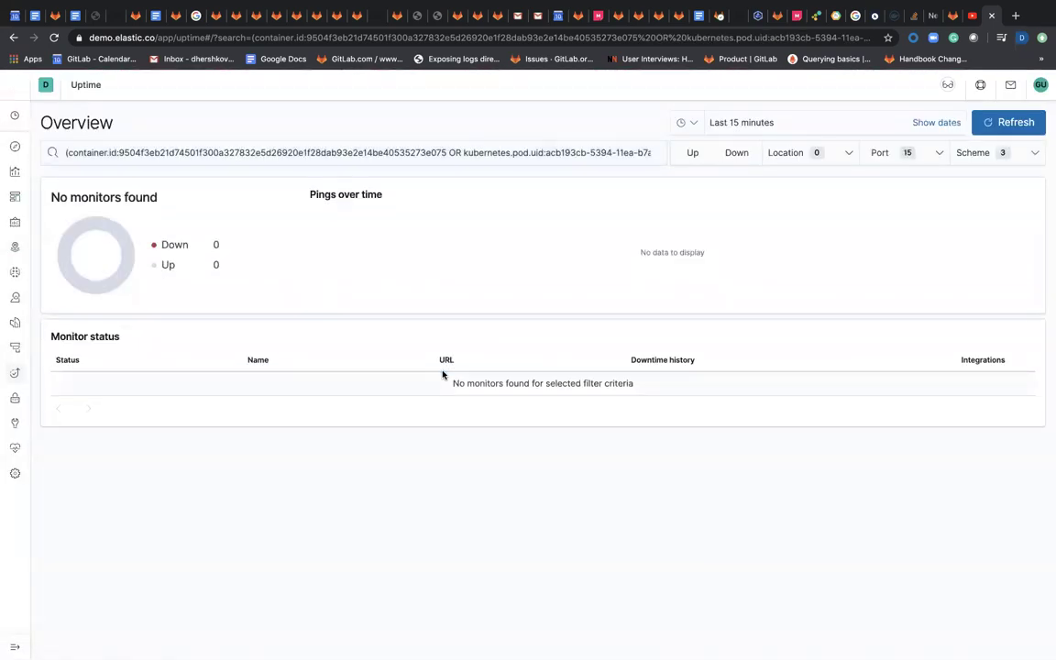
- Clear the Uptime search filter to list all monitors and open the integration options for apache-frontend-c6f5f5b55-t6sbd
triple_click(482, 152)
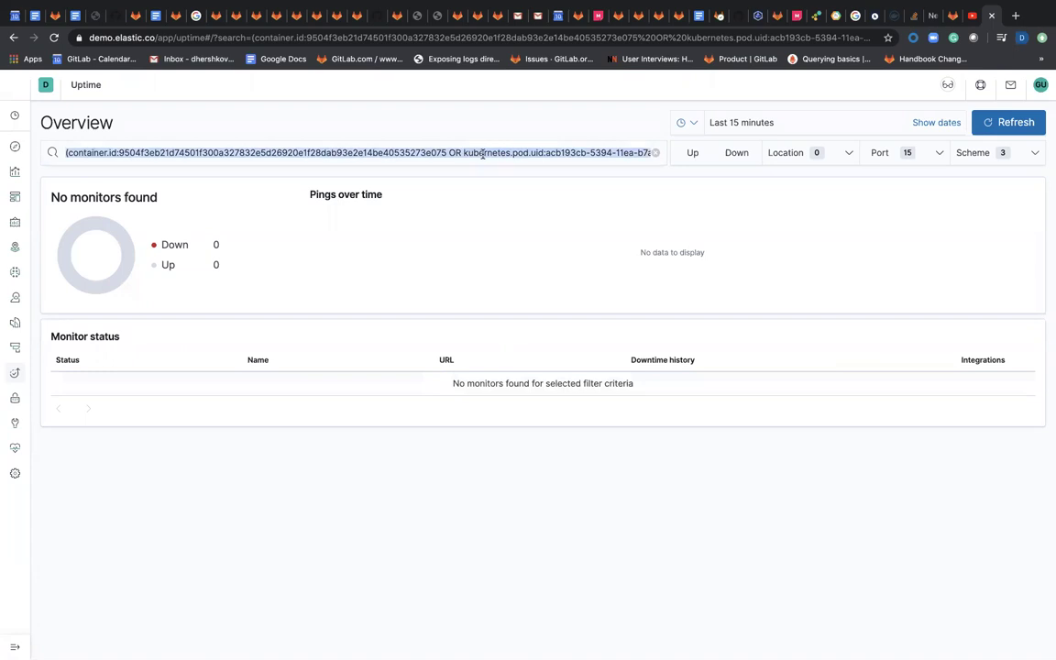
key(BackSpace)
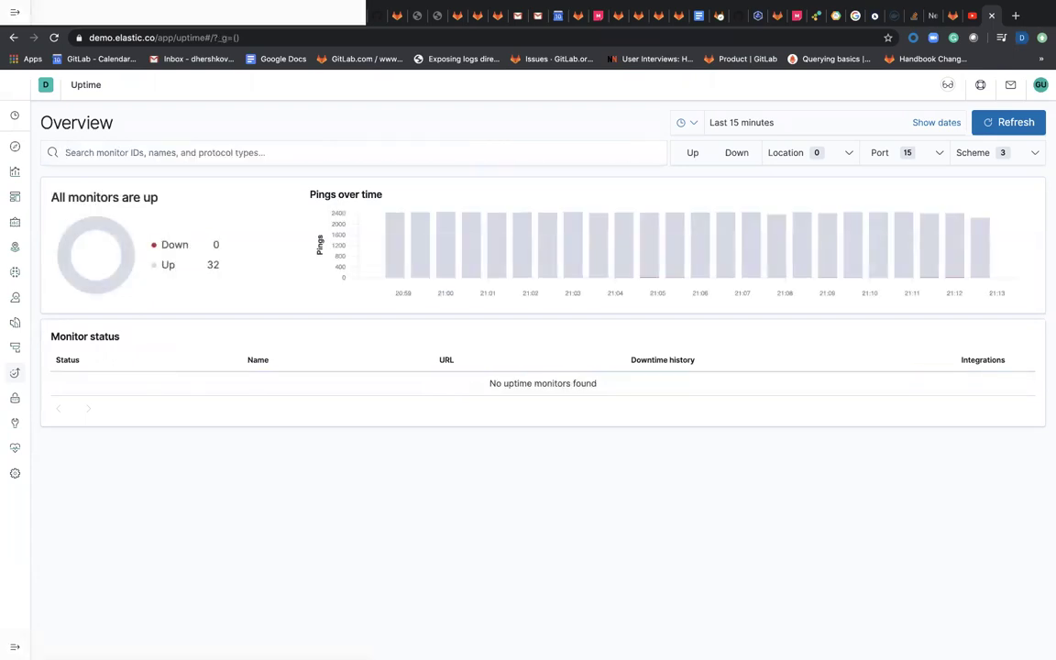
click(1007, 123)
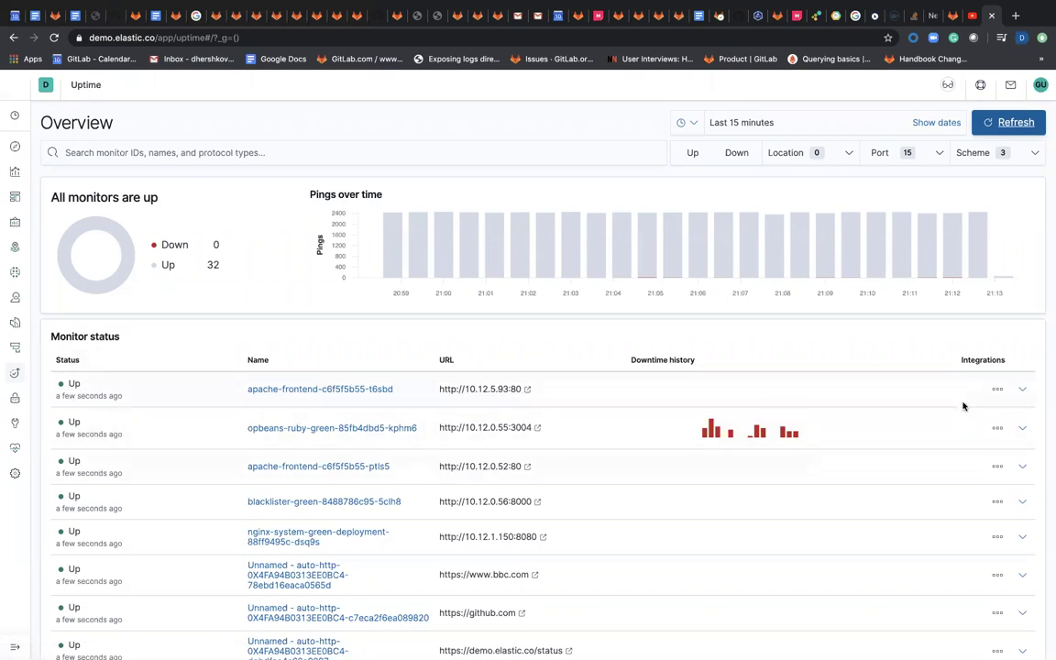
click(998, 390)
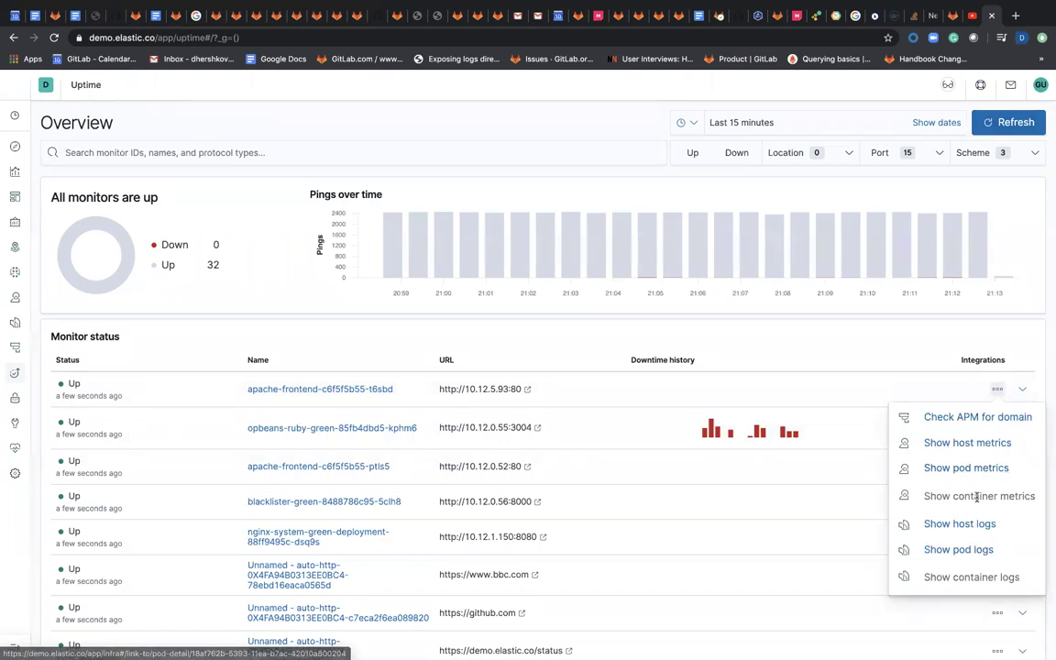
- Show the pod logs of the apache-frontend-c6f5f5b55-t6sbd monitor and inspect the pod.uid filter applied to the log stream
click(959, 553)
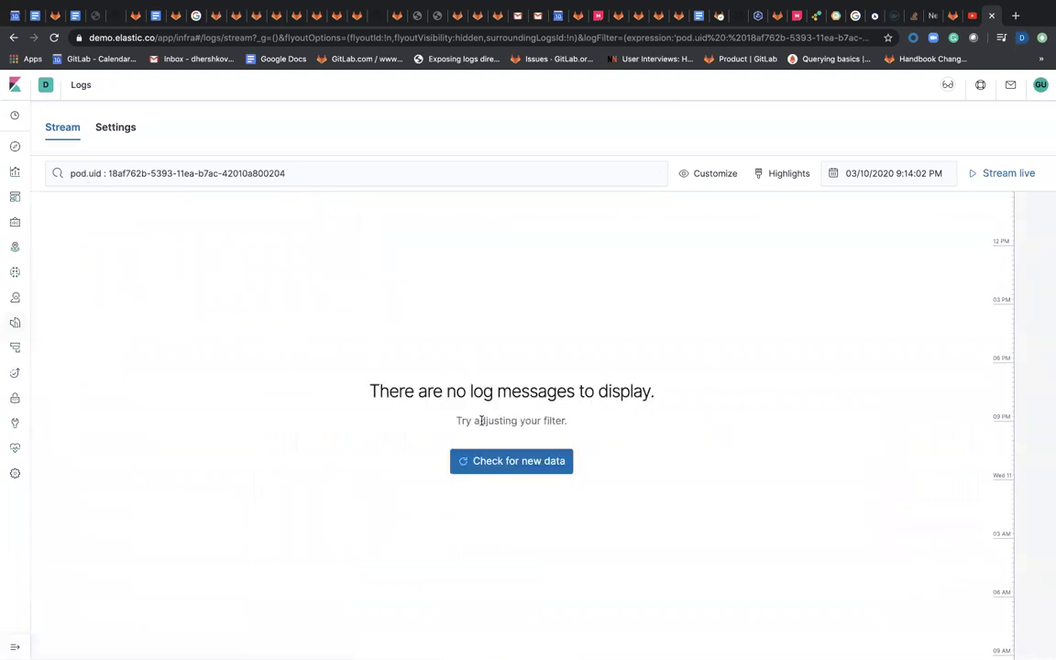
drag(289, 175, 119, 171)
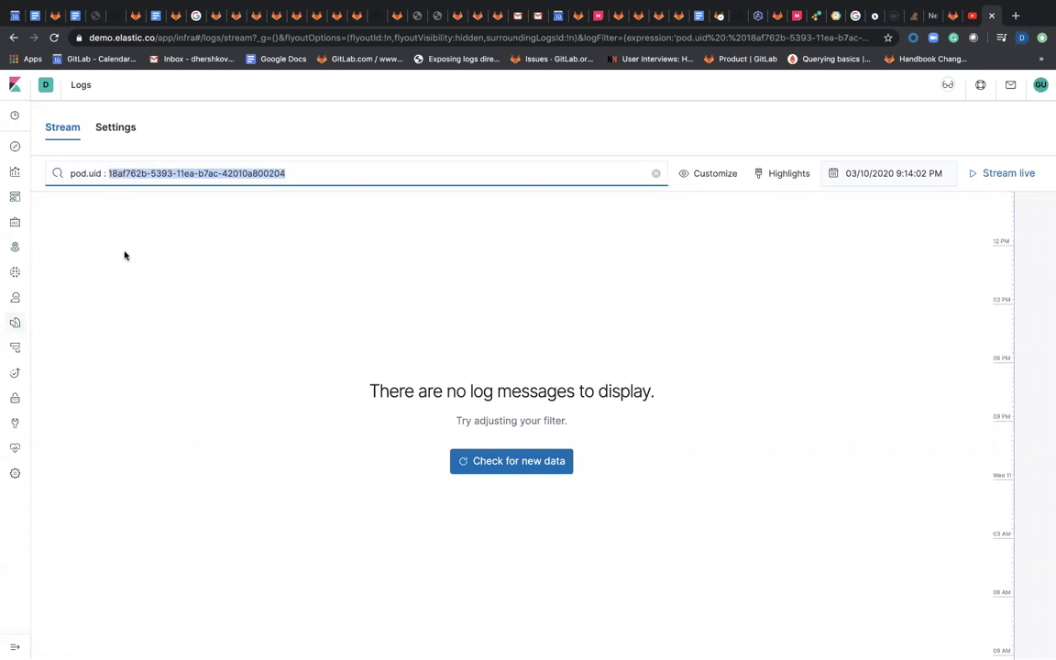
- Go to APM and remove the url.domain filter to list all services from the last 15 minutes
click(15, 348)
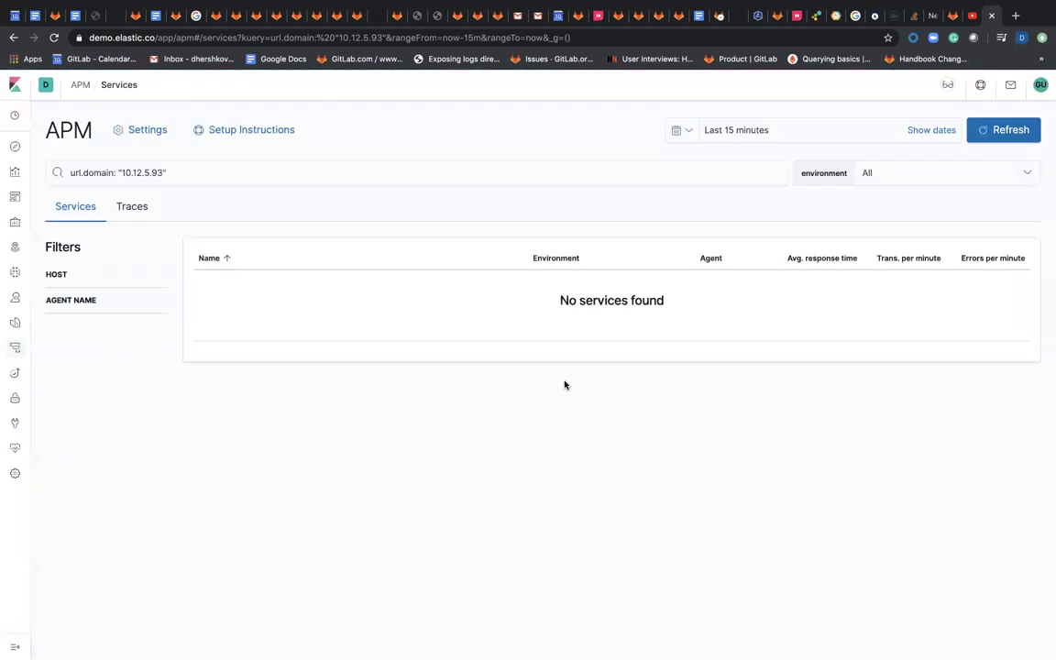
triple_click(148, 171)
key(BackSpace)
key(Return)
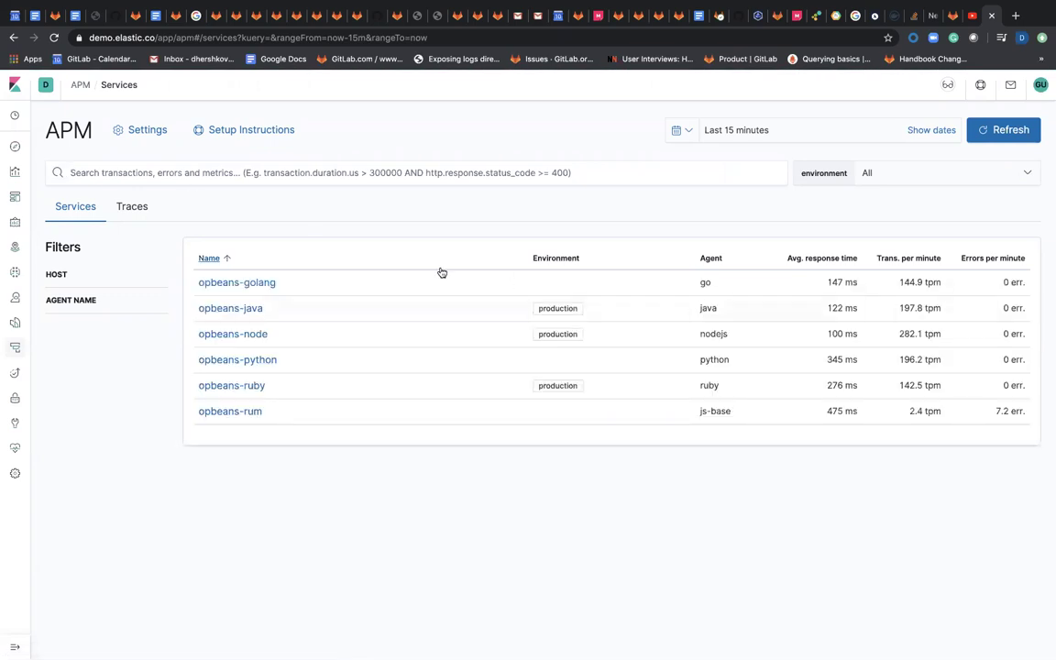
- Open the opbeans-java service and go to its DispatcherServlet#doGet transaction
click(227, 311)
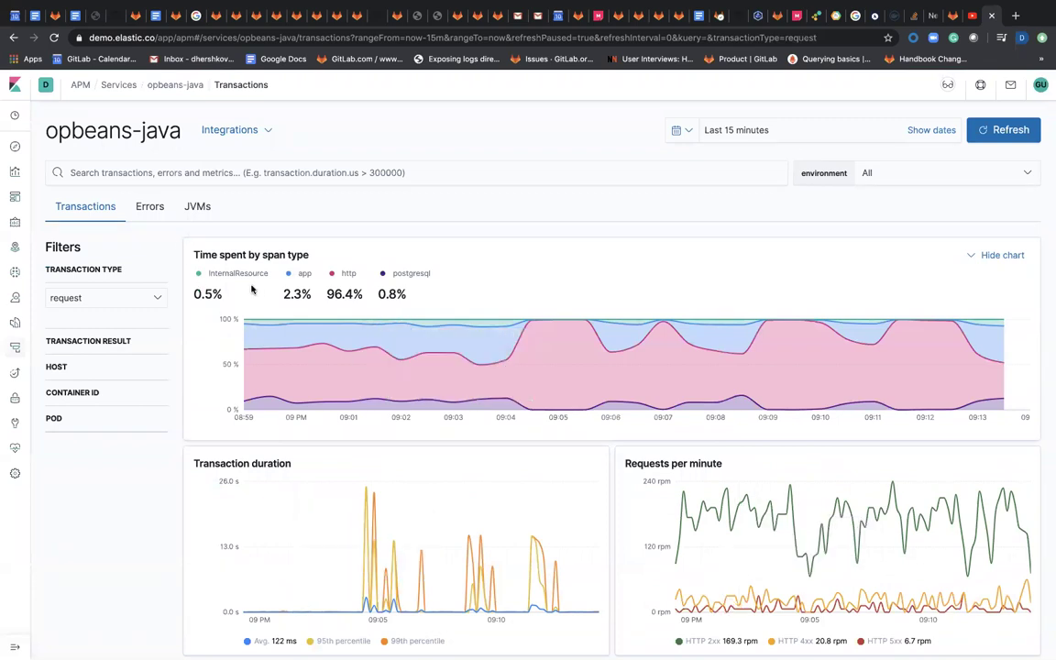
scroll(385, 294, down, 5)
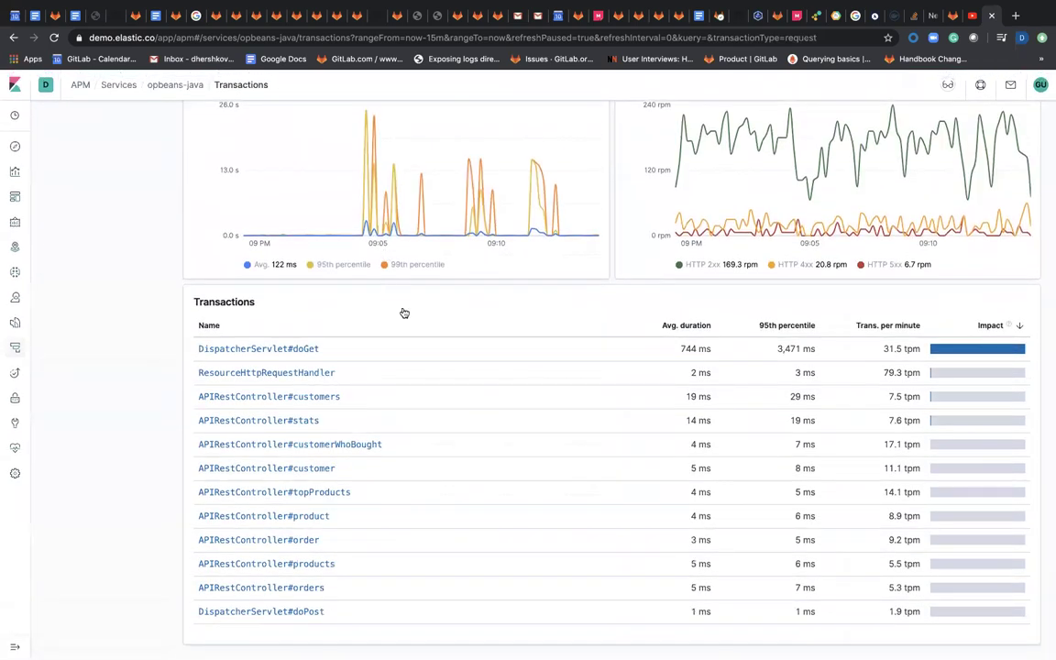
click(271, 351)
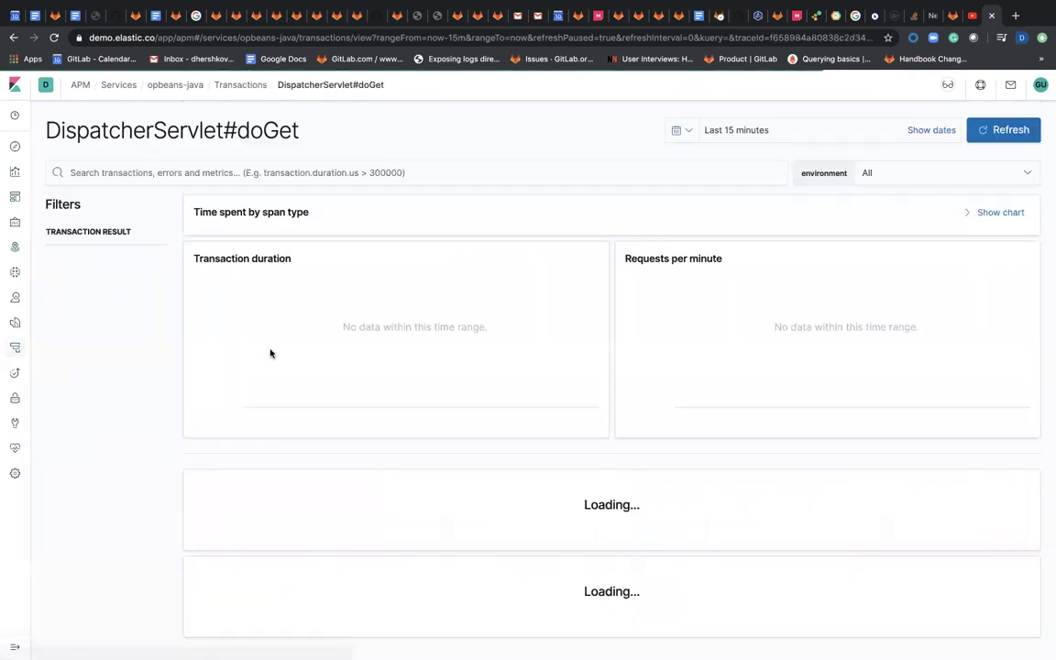
- Review the DispatcherServlet#doGet charts, expand the time spent by span type chart, and check the transaction result filter options
scroll(653, 314, down, 1)
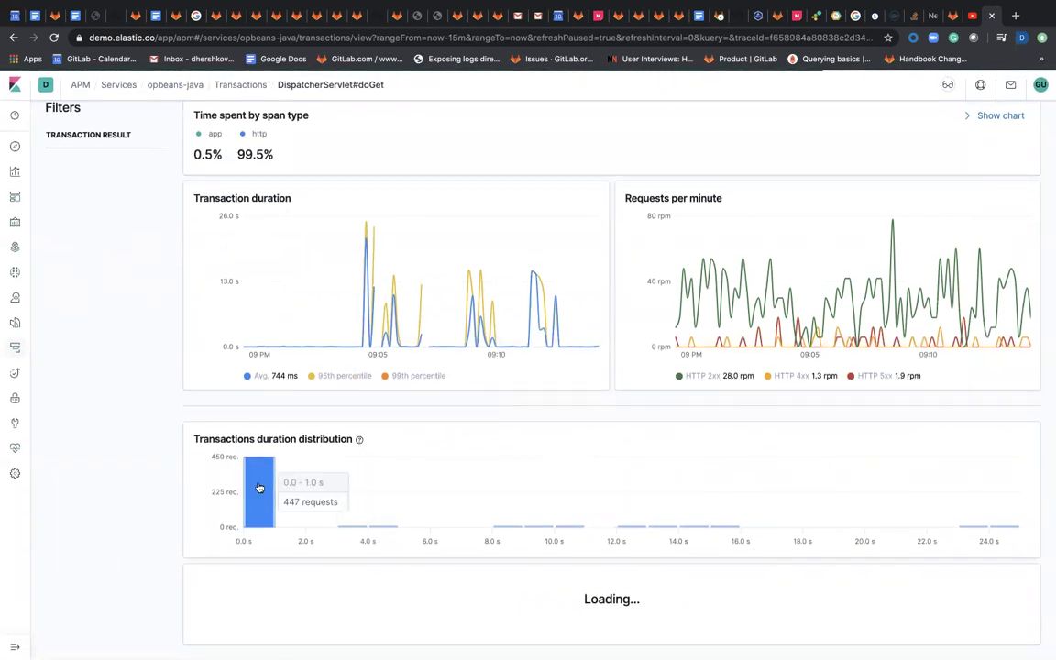
scroll(268, 398, up, 1)
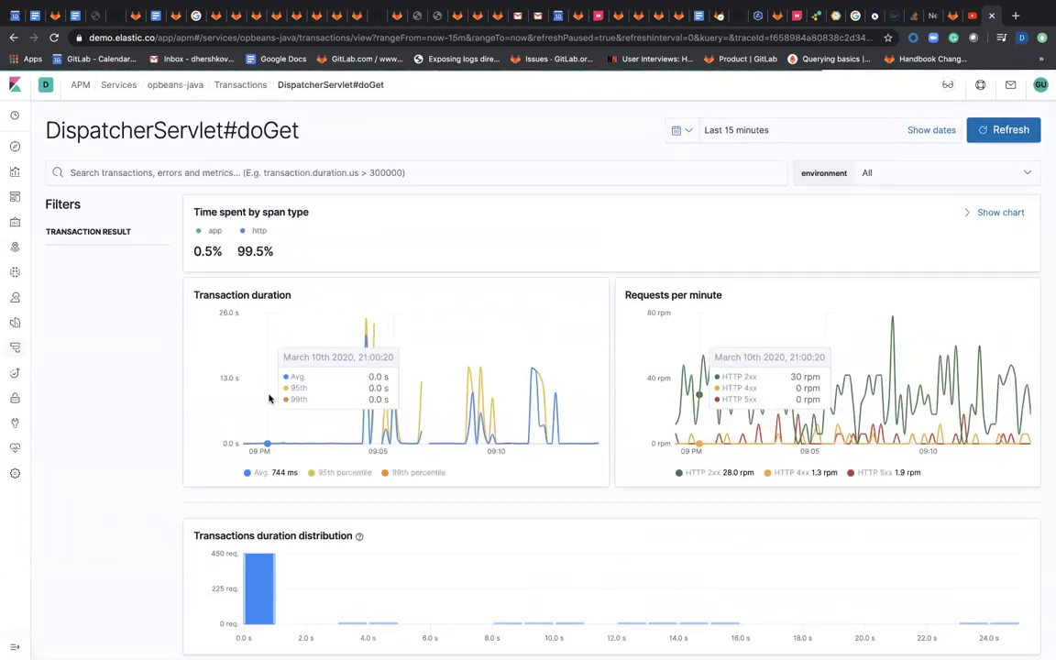
click(986, 212)
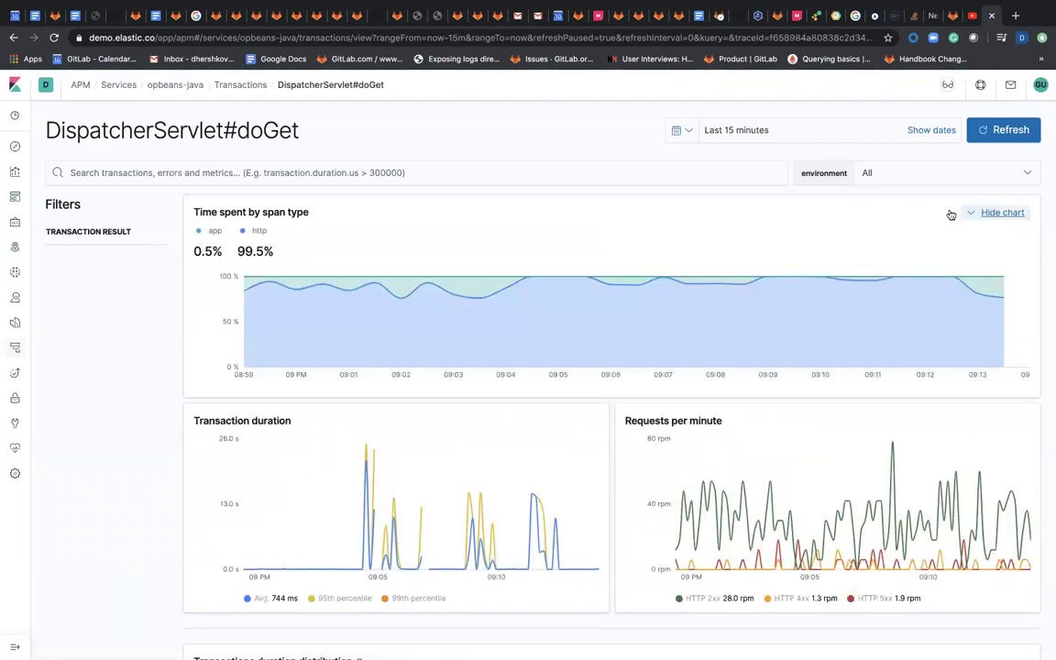
click(101, 234)
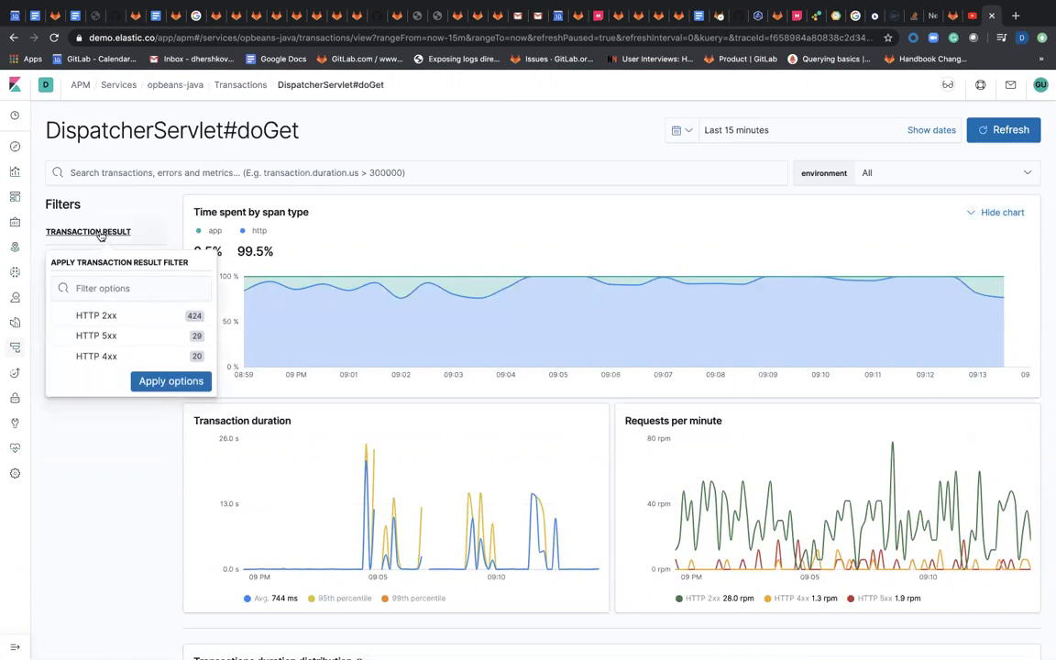
click(120, 226)
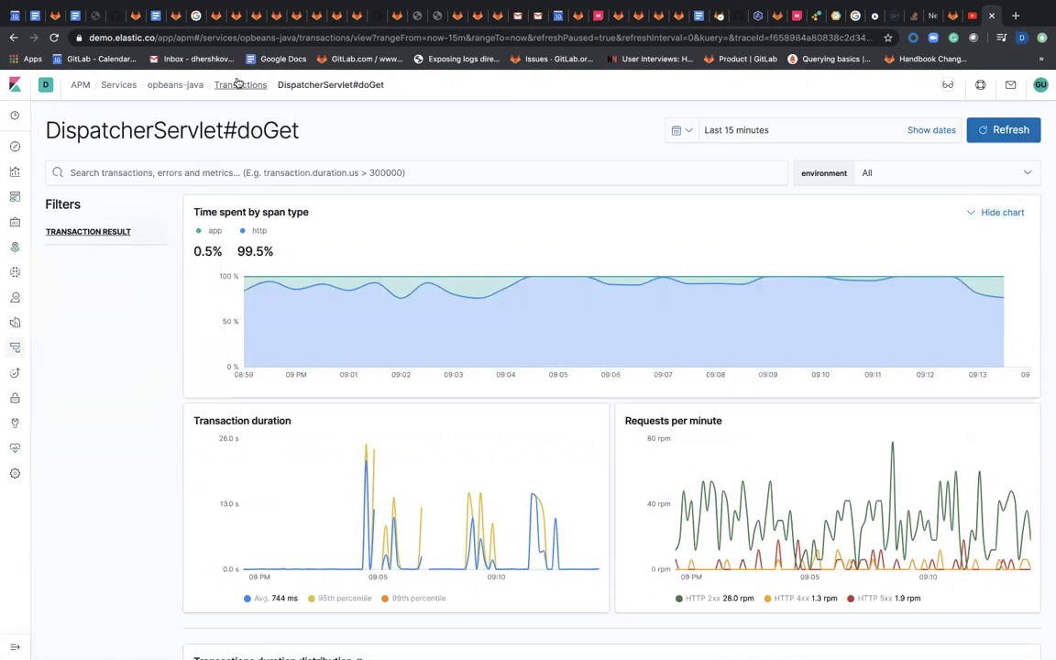
- Return to the services overview, open the APM traces list, and check its pod and host filter options without applying any
click(120, 85)
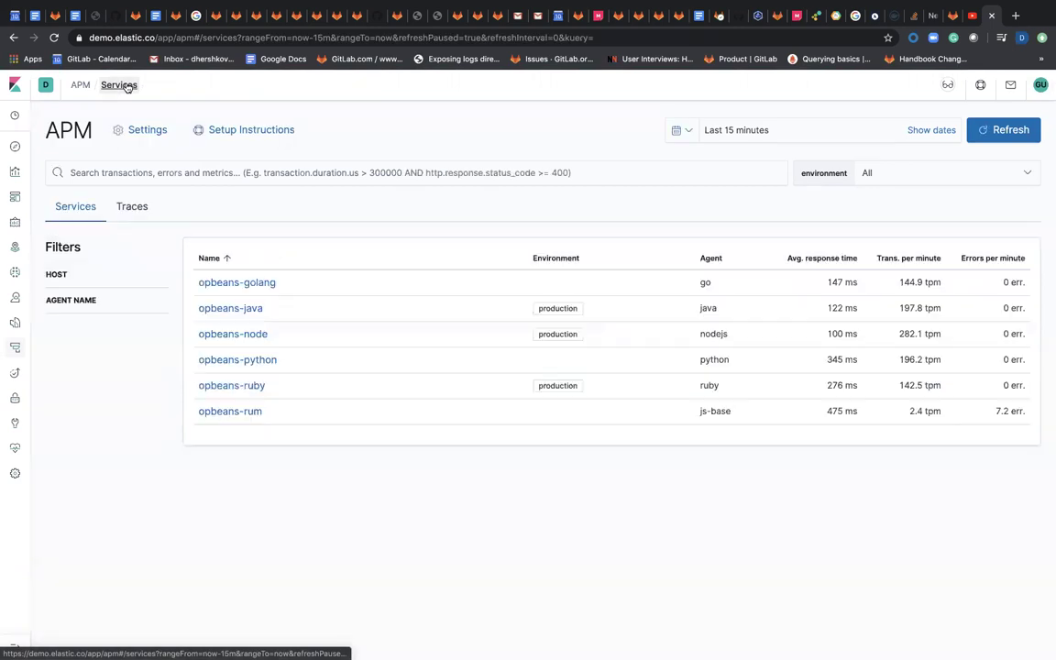
click(138, 207)
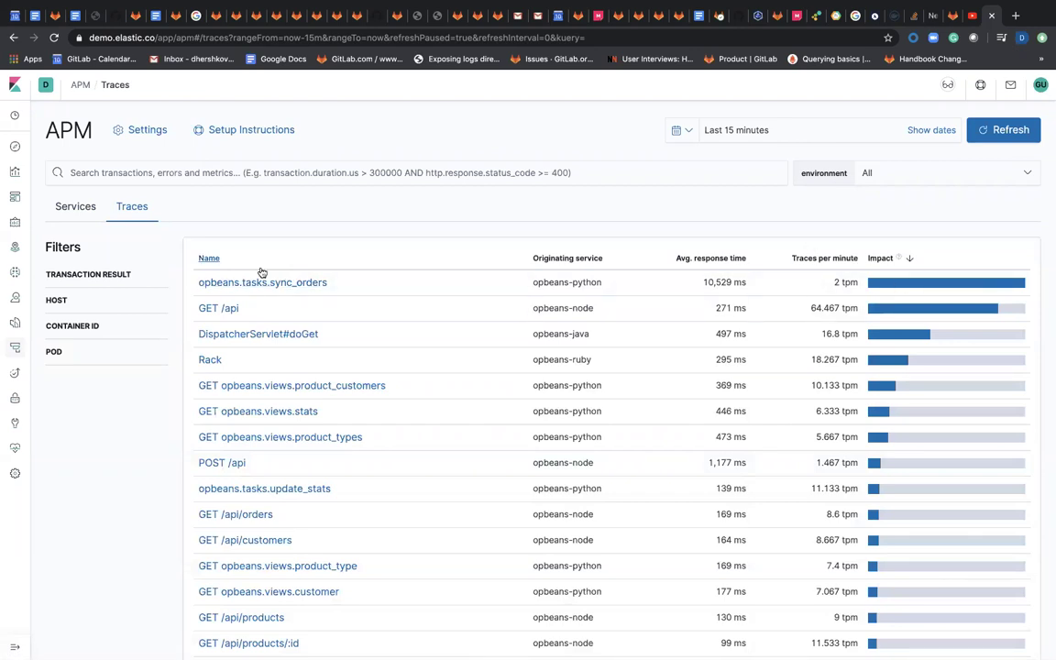
click(54, 354)
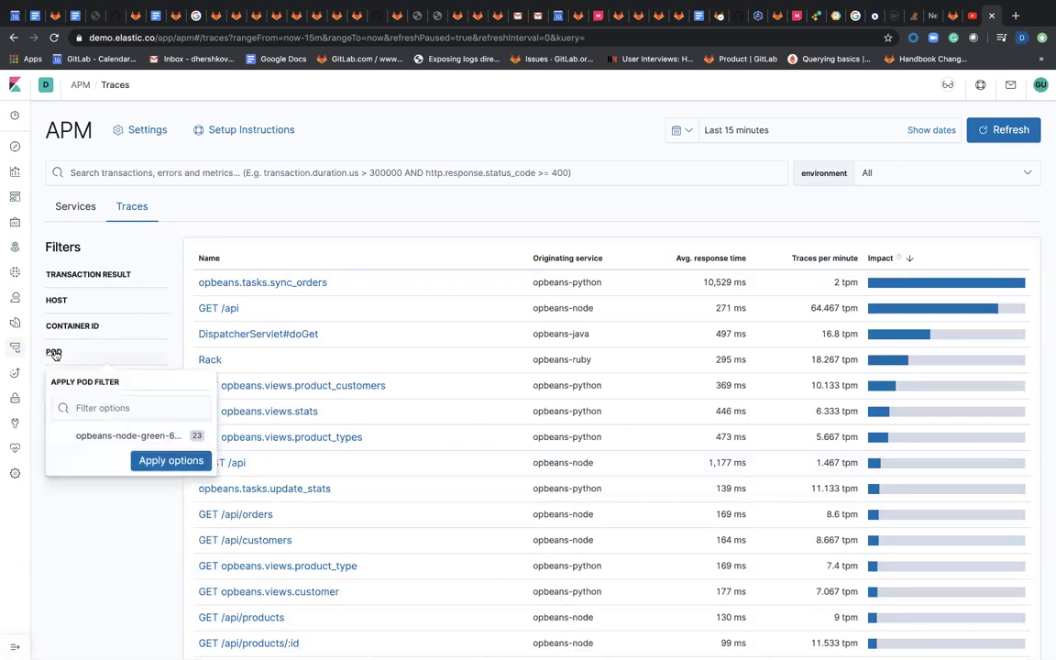
click(54, 354)
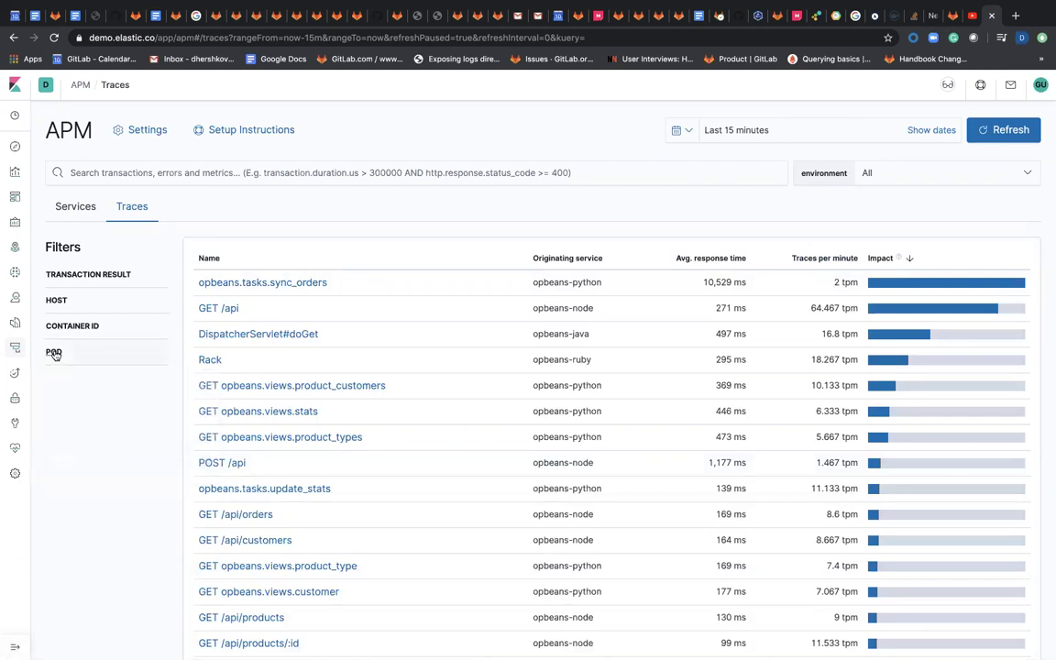
click(54, 354)
click(59, 300)
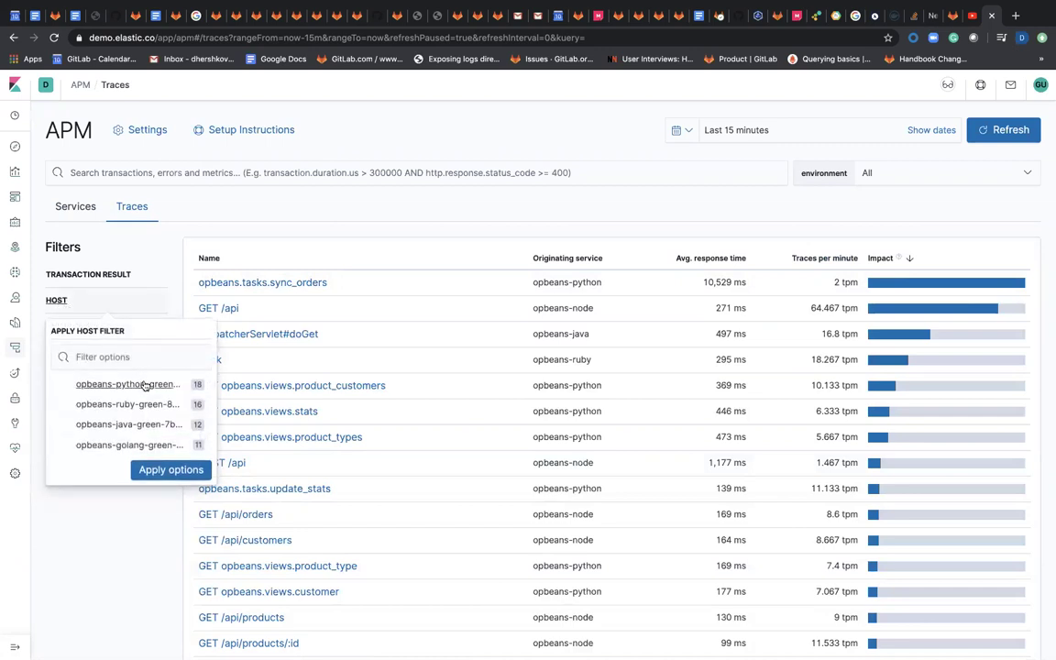
click(339, 218)
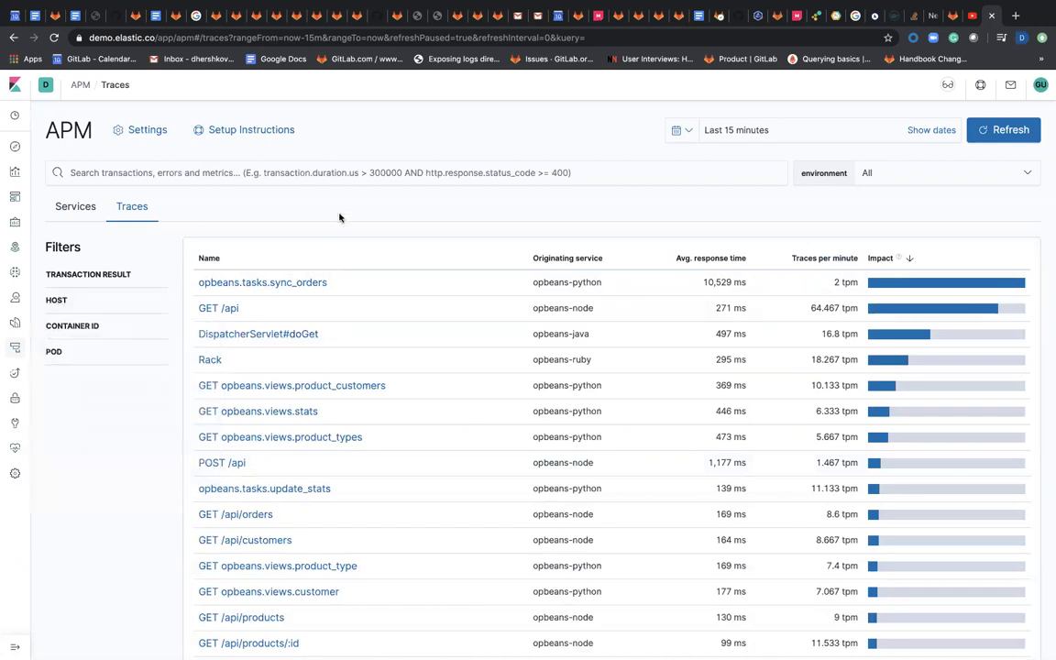
- Open the opbeans.tasks.sync_orders trace and examine its duration charts and trace sample timeline
click(250, 290)
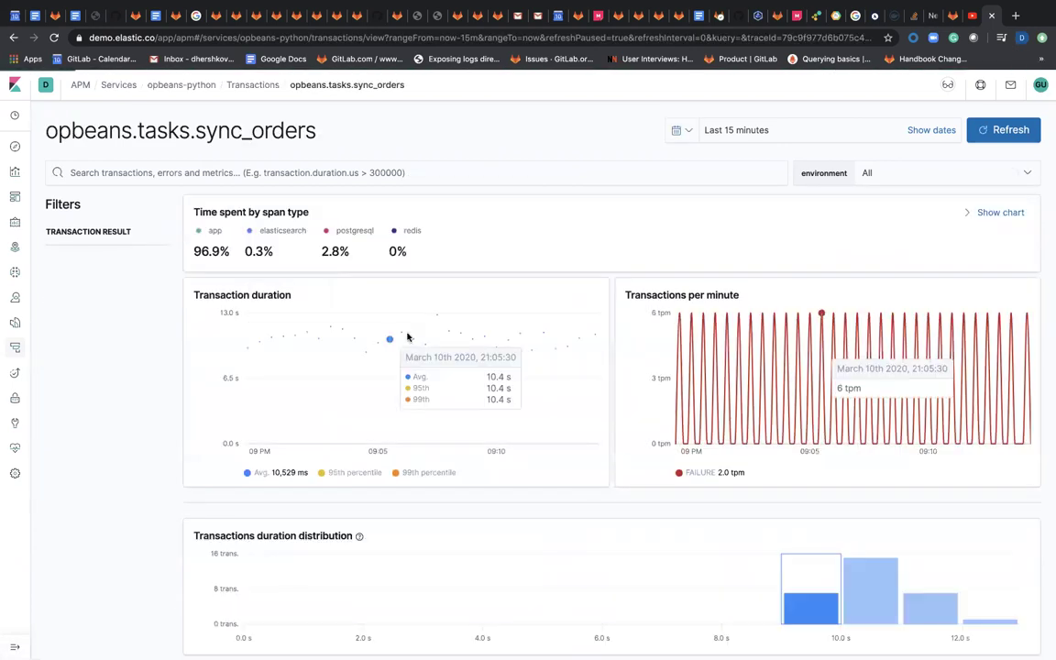
scroll(477, 342, down, 2)
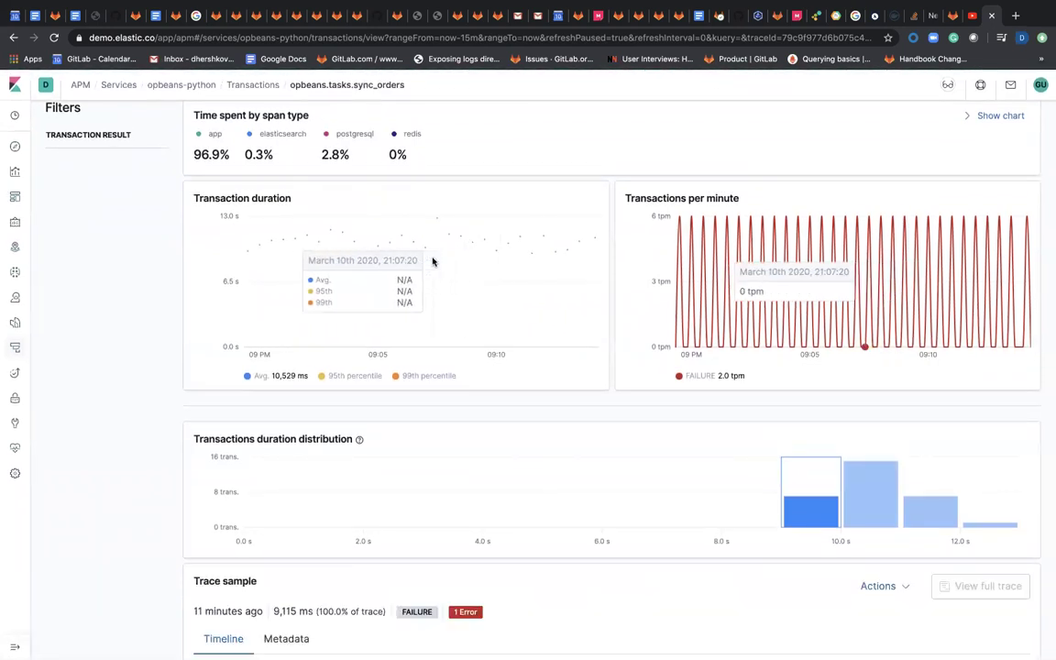
scroll(408, 379, down, 3)
scroll(409, 379, down, 3)
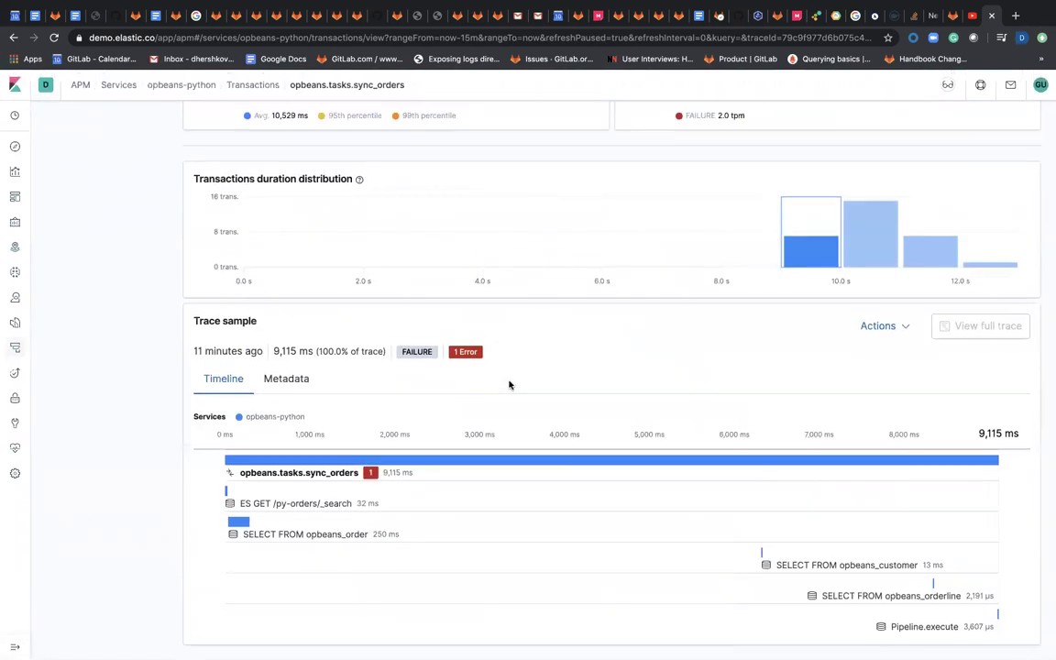
- Open the transaction details of opbeans.tasks.sync_orders from the timeline and review the available actions and metadata
click(725, 467)
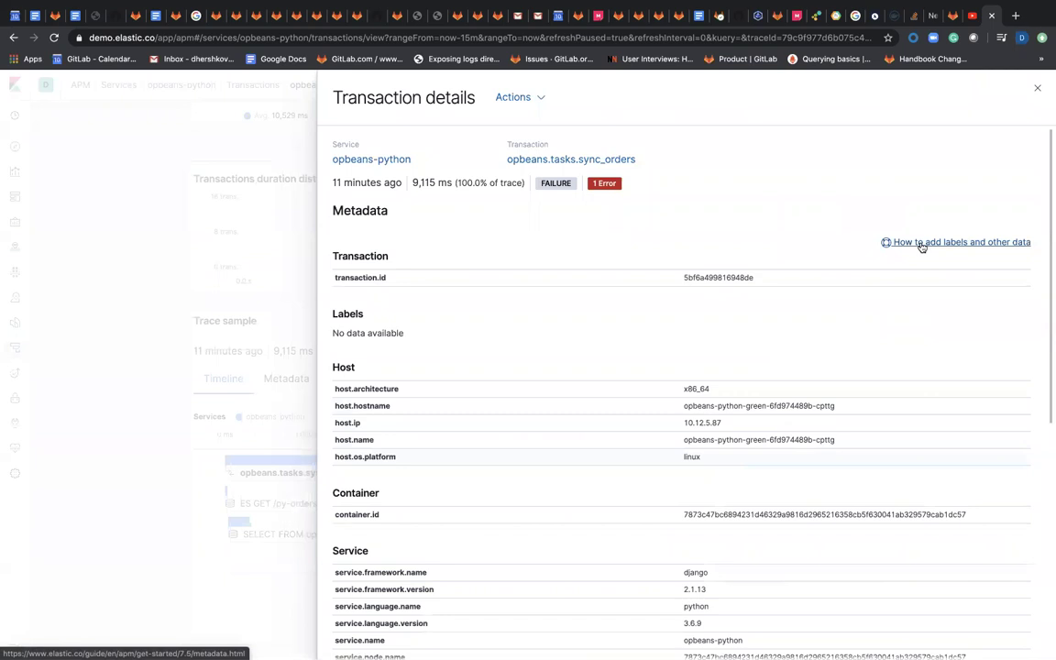
click(542, 99)
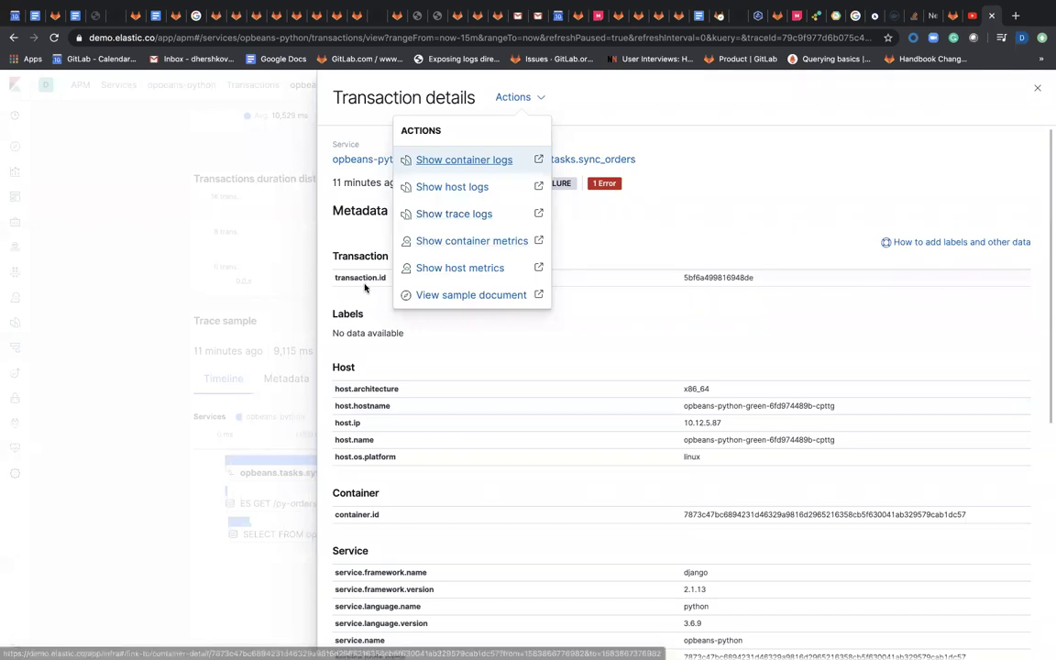
scroll(455, 396, down, 3)
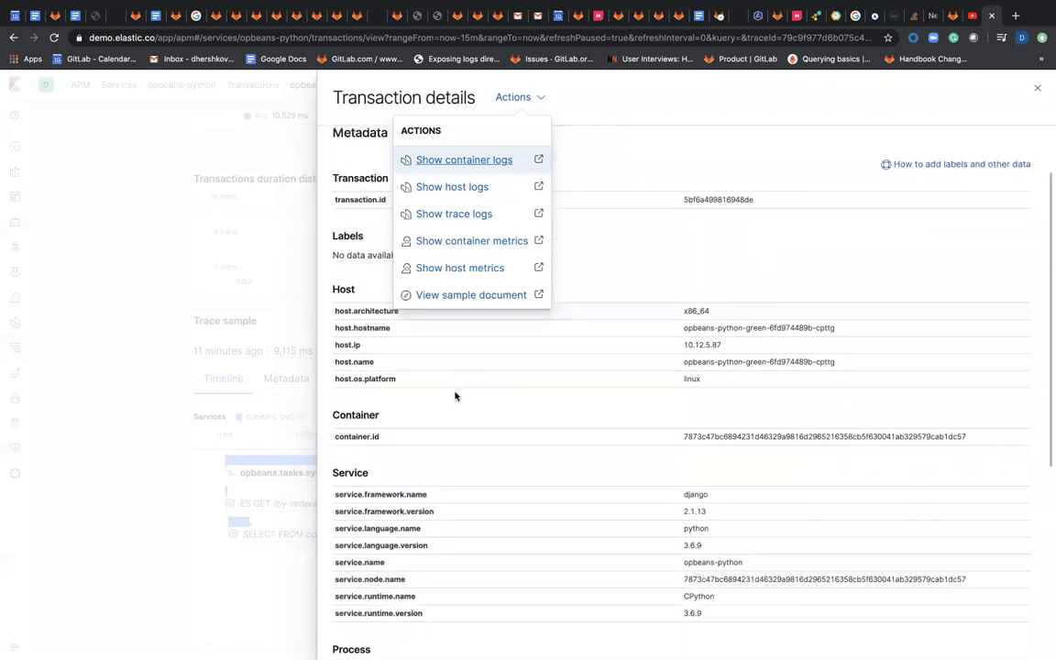
scroll(455, 396, down, 5)
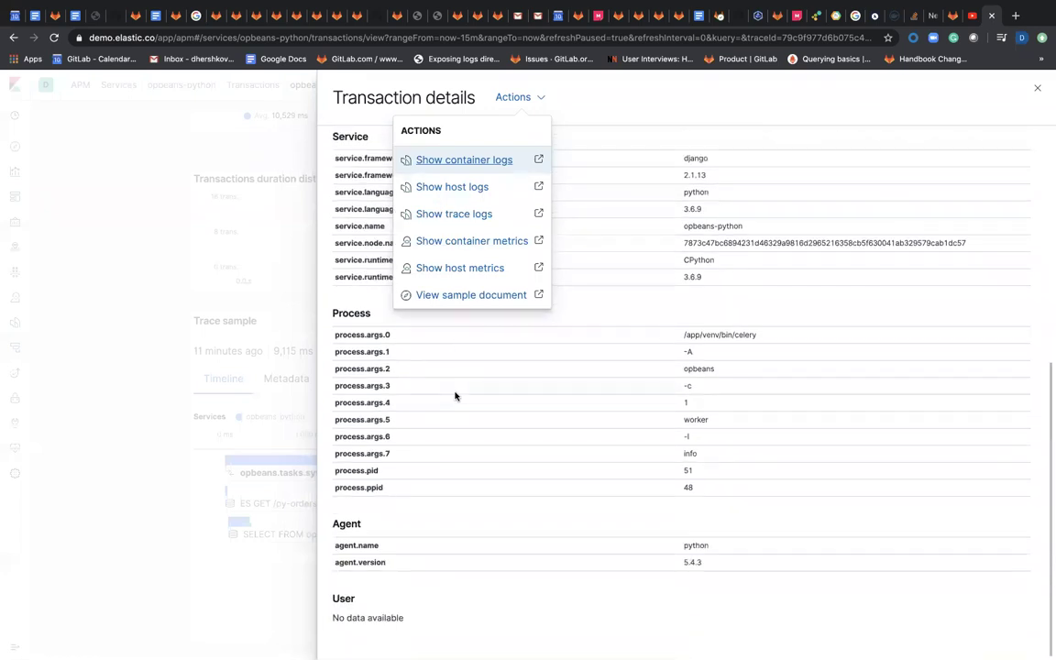
scroll(455, 397, up, 8)
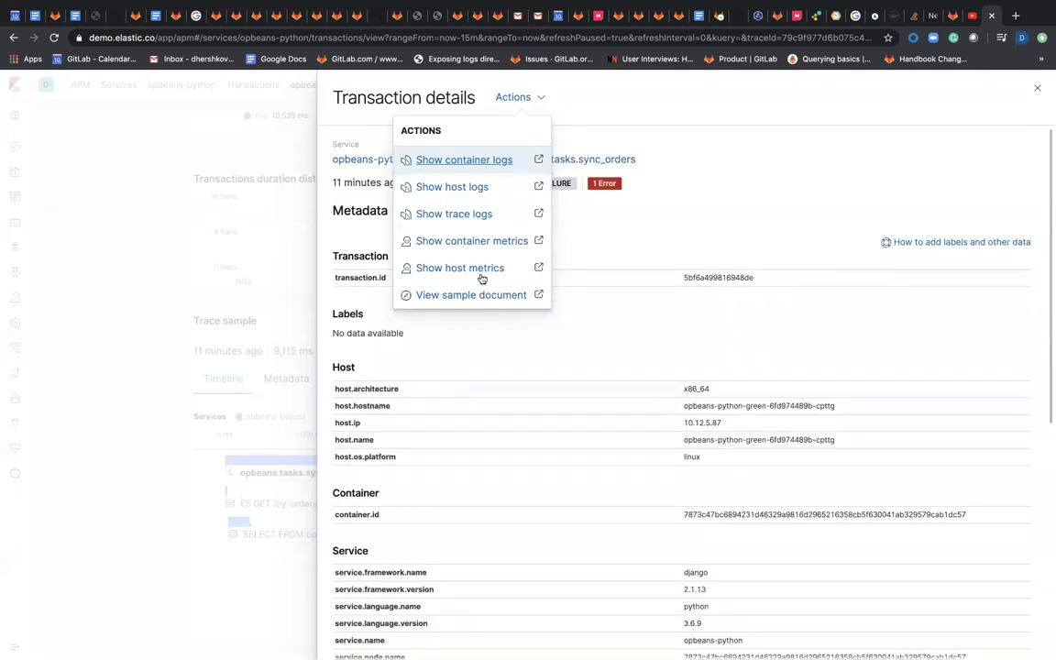
- Show the transaction's container logs and move the log stream to 7:30:00 PM on 03/10/2020
click(465, 160)
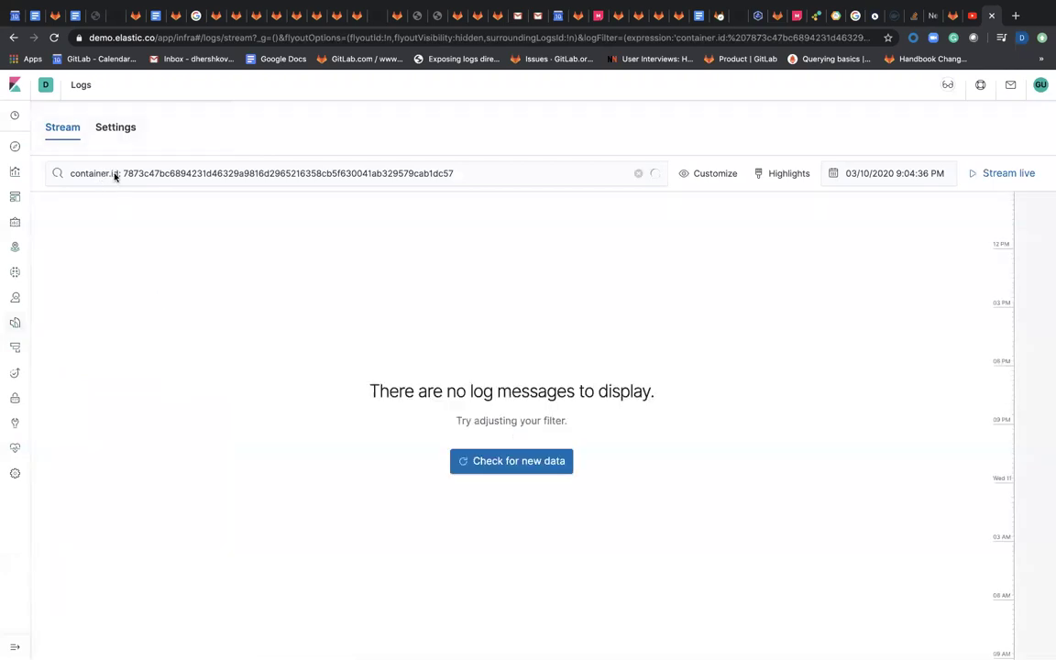
click(872, 173)
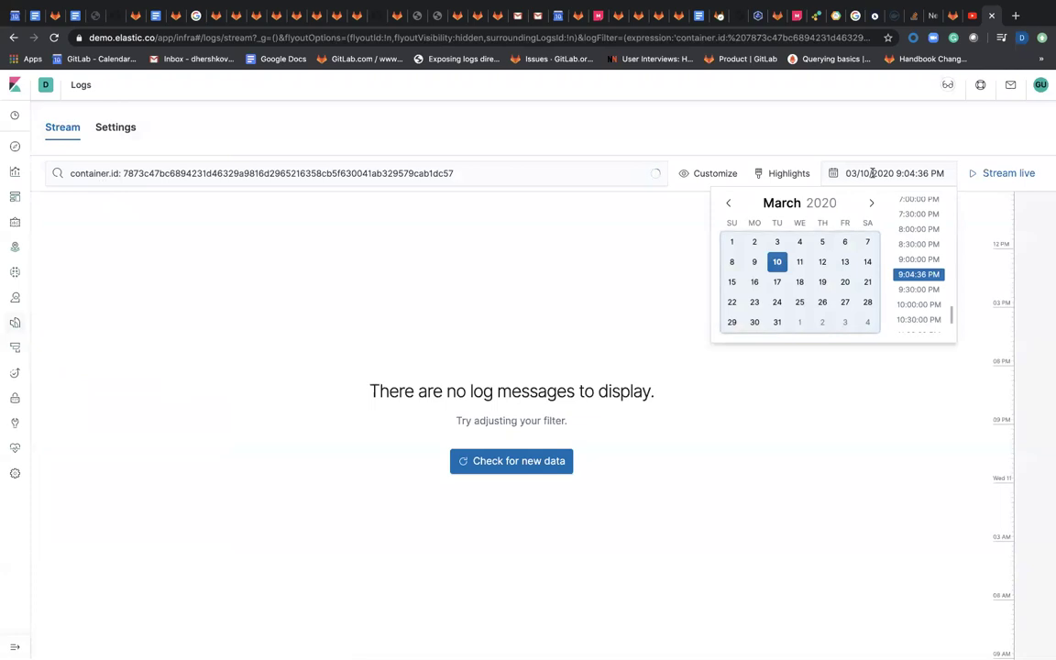
click(919, 214)
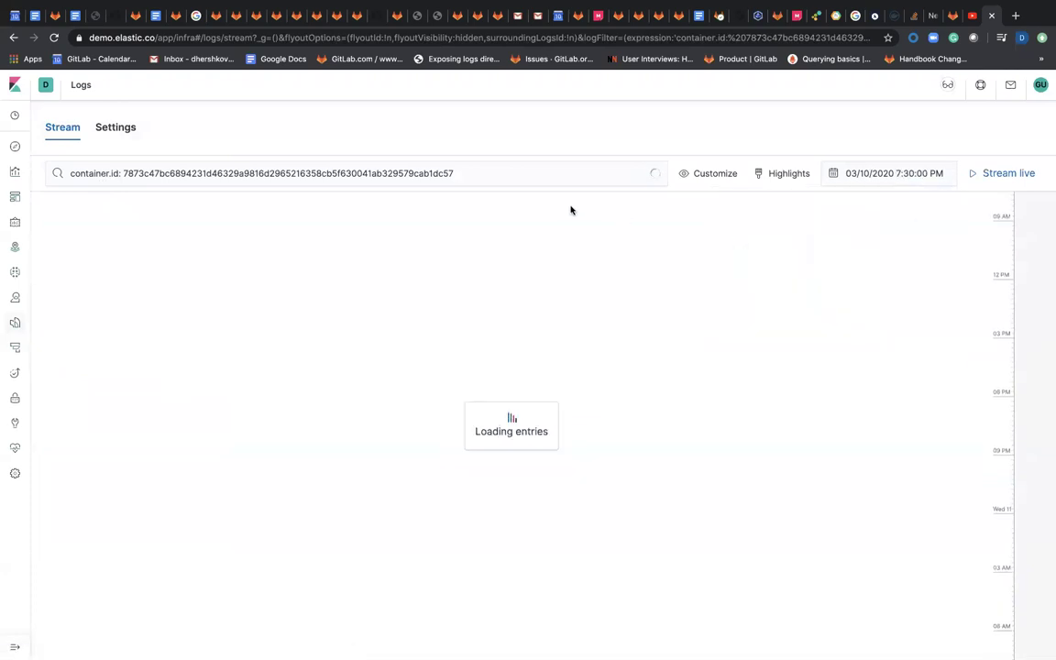
drag(122, 172, 468, 187)
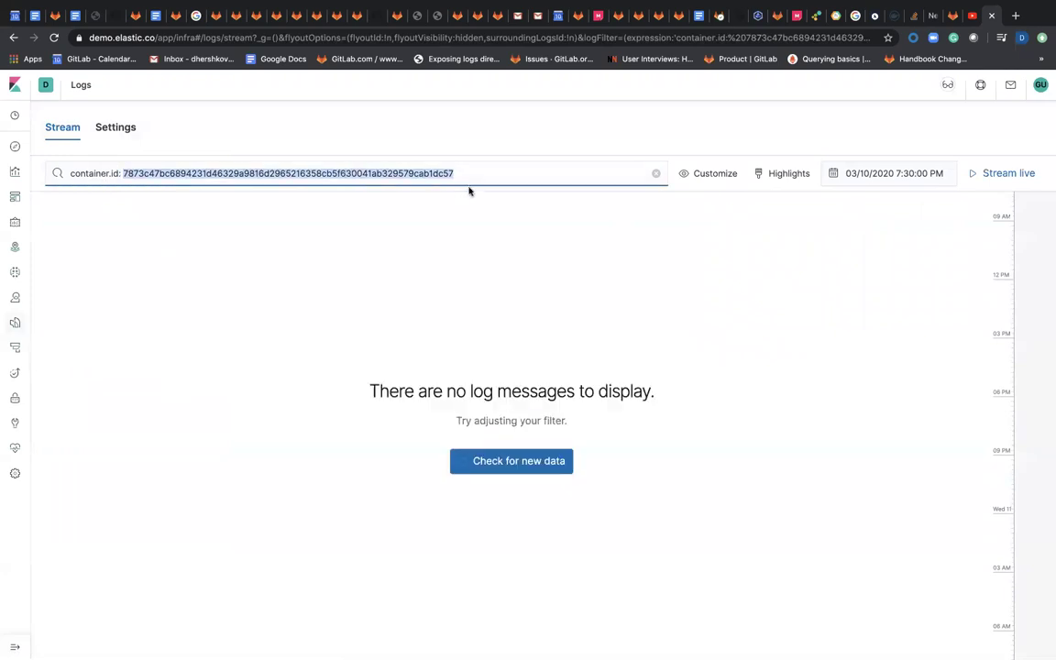
key(BackSpace)
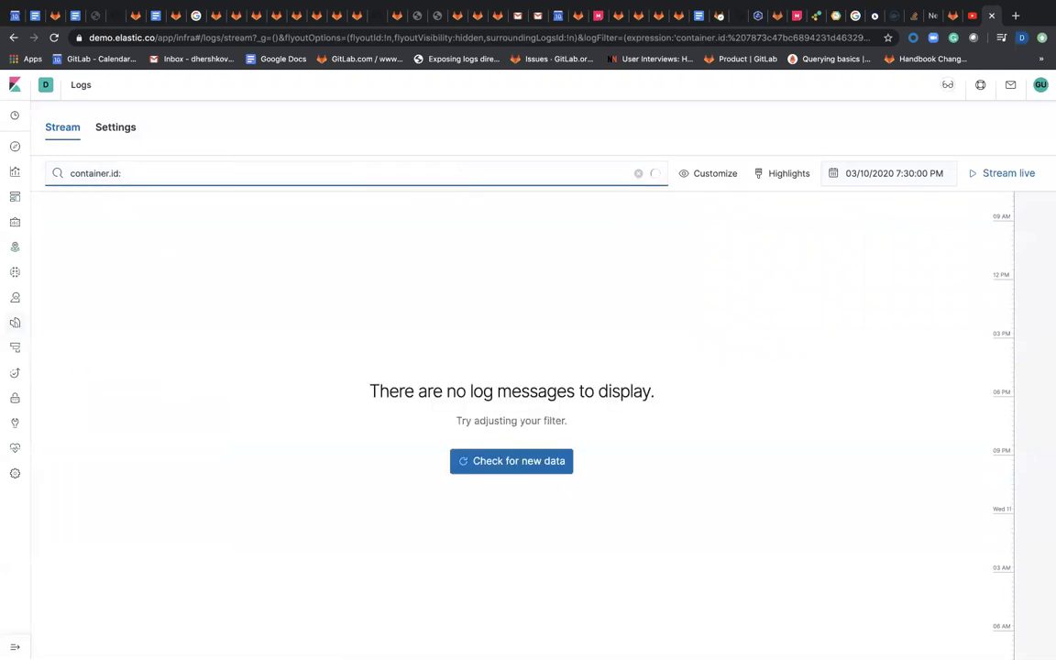
key(BackSpace)
key(BackSpace)
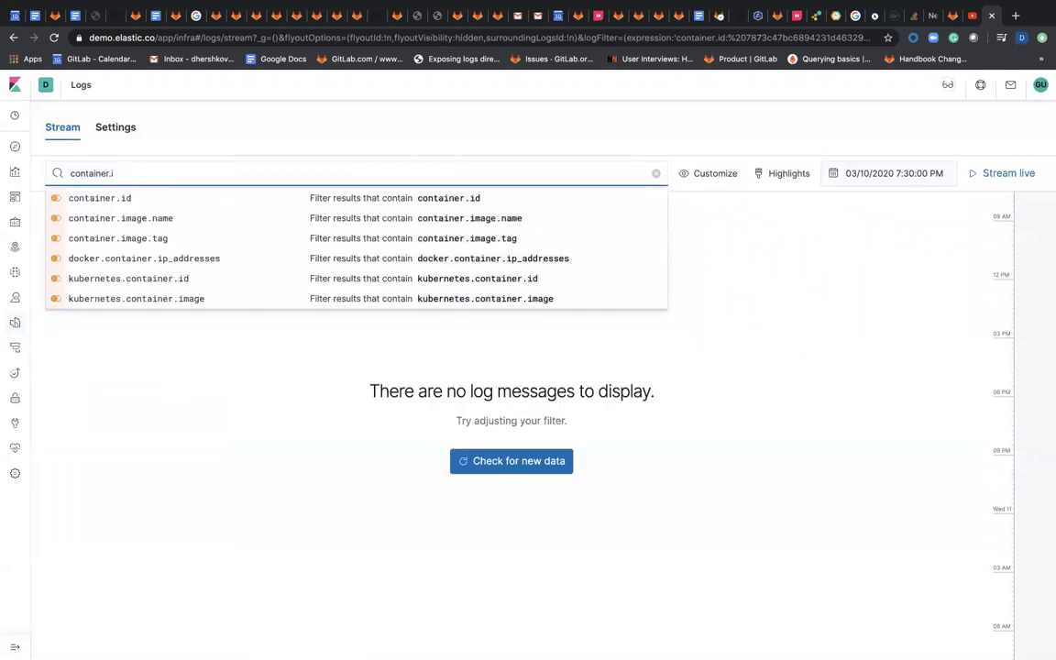
key(BackSpace)
key(BackSpace)
key(BackSpace)
key(BackSpace)
key(BackSpace)
key(BackSpace)
key(BackSpace)
key(BackSpace)
key(BackSpace)
key(BackSpace)
key(BackSpace)
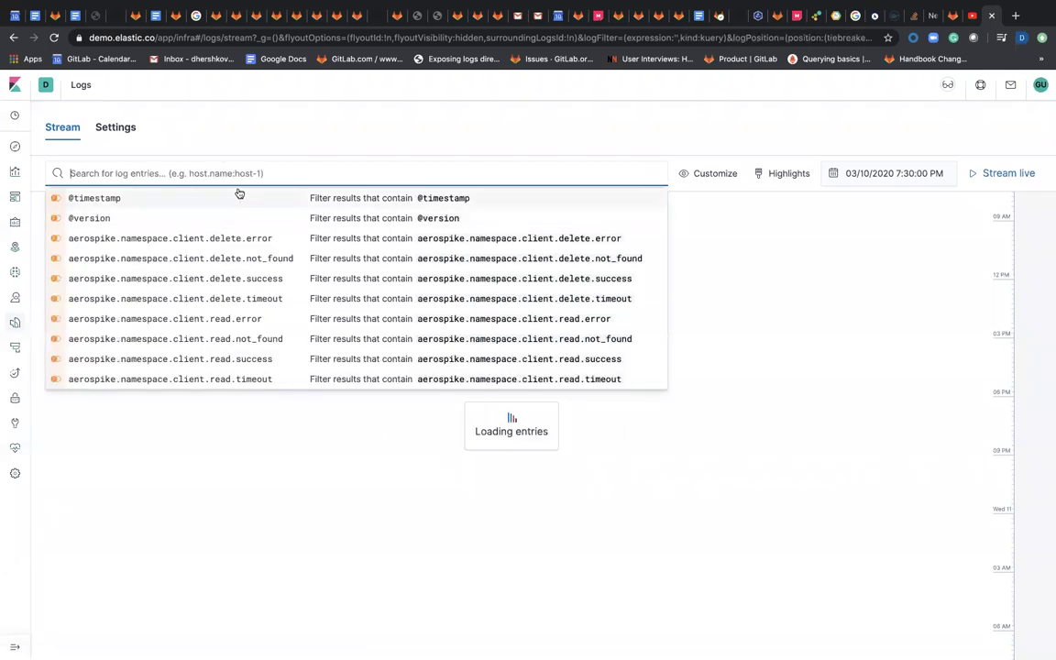
click(238, 195)
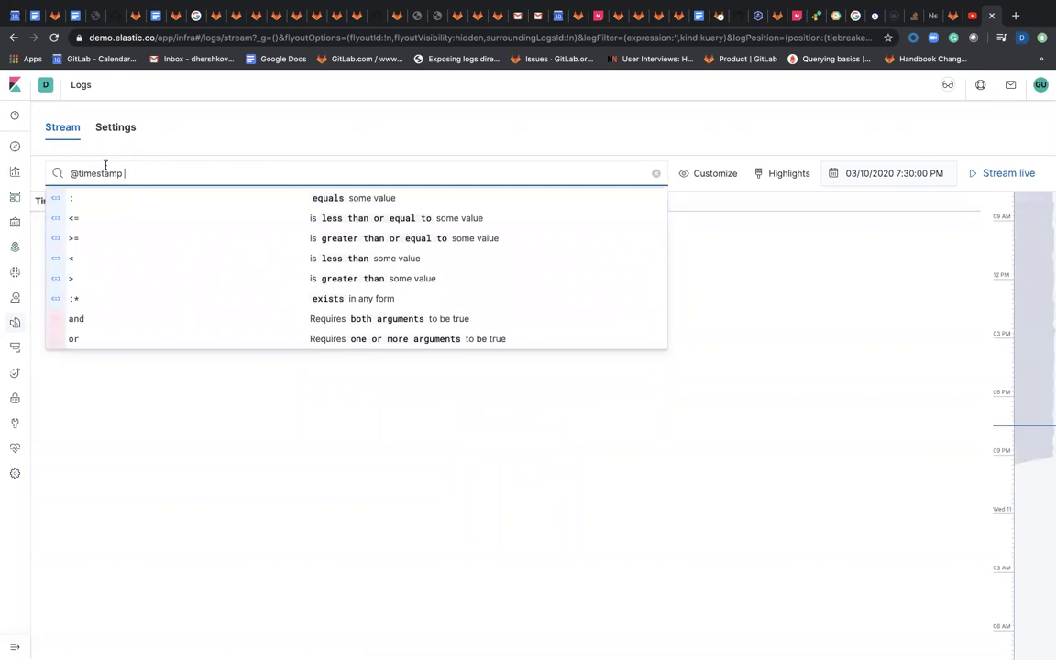
click(213, 127)
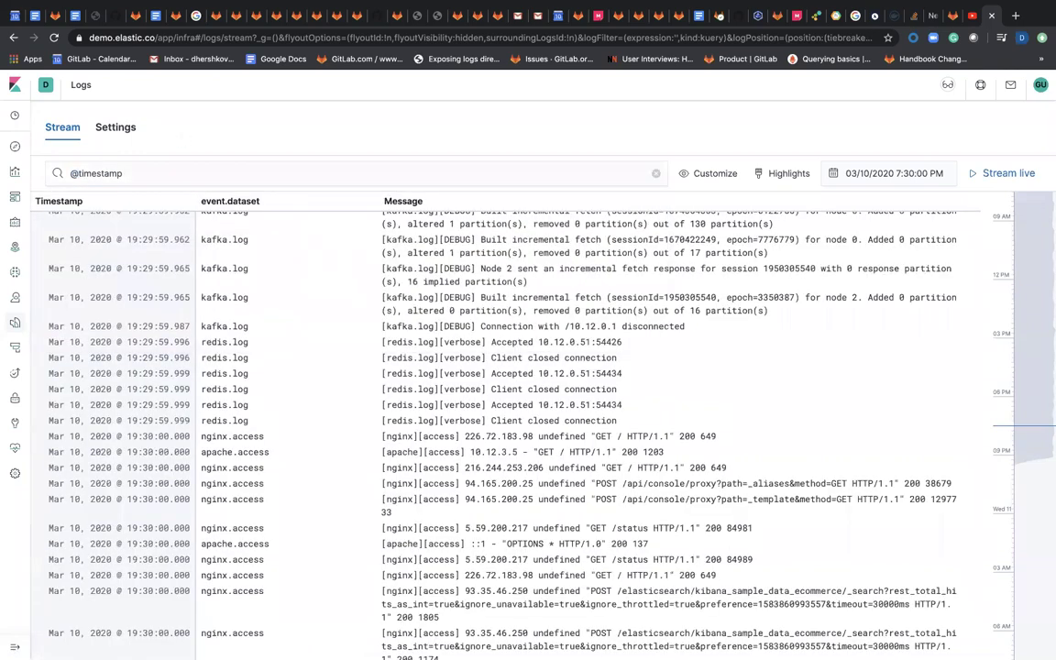